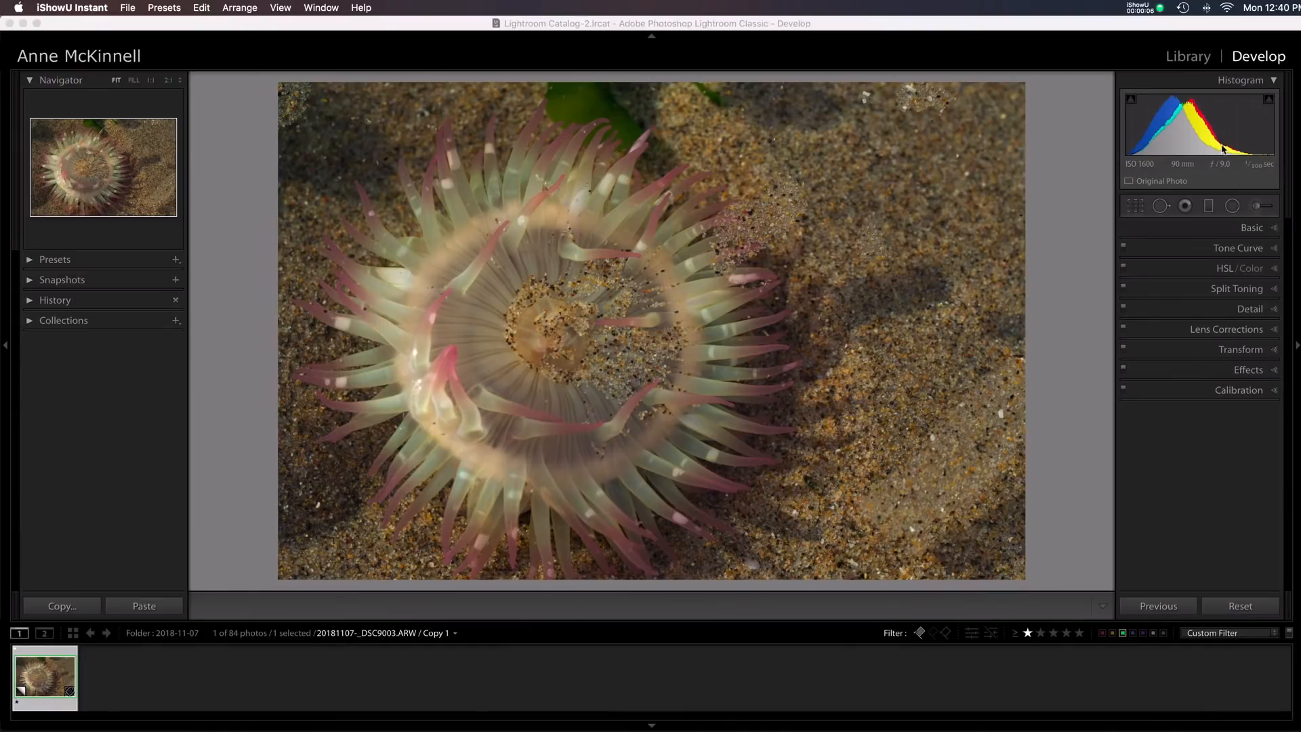
Apply the Camera Light profile to the photo and sample a neutral white balance from the pale sand beside the anemone
left_click(1274, 228)
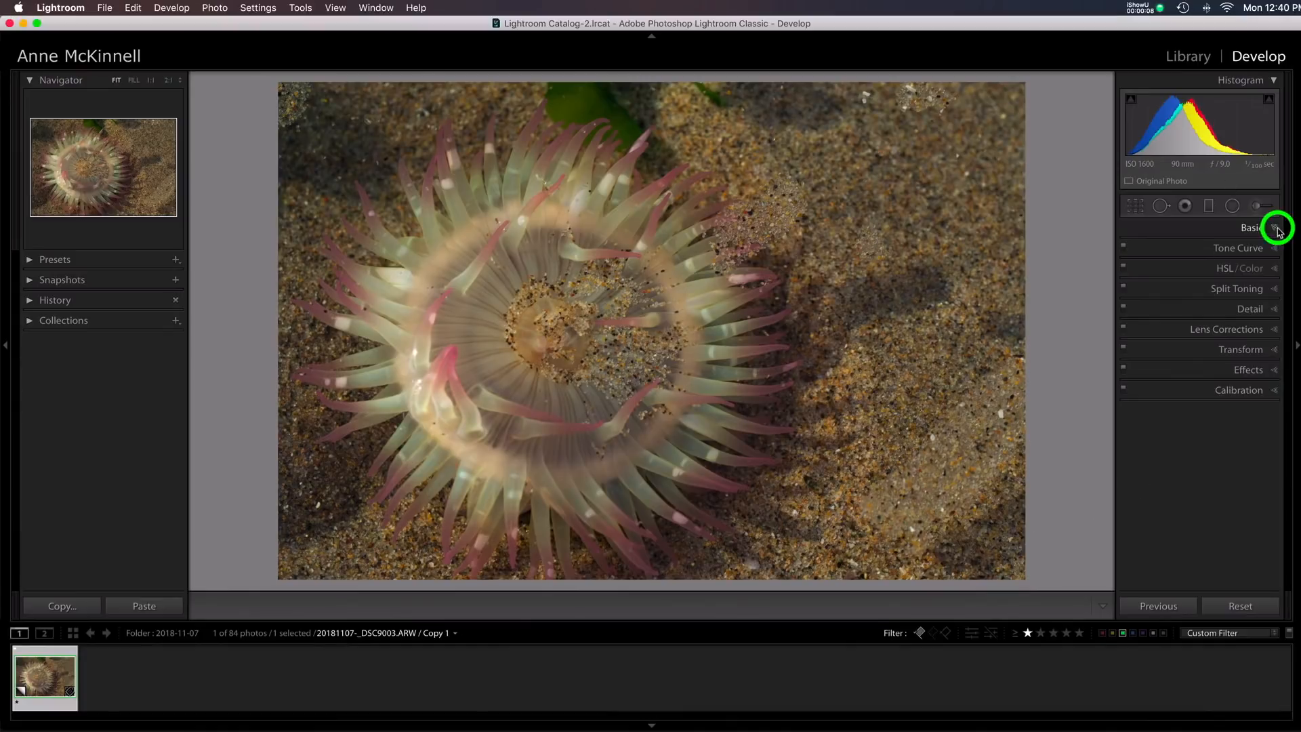
left_click(1264, 271)
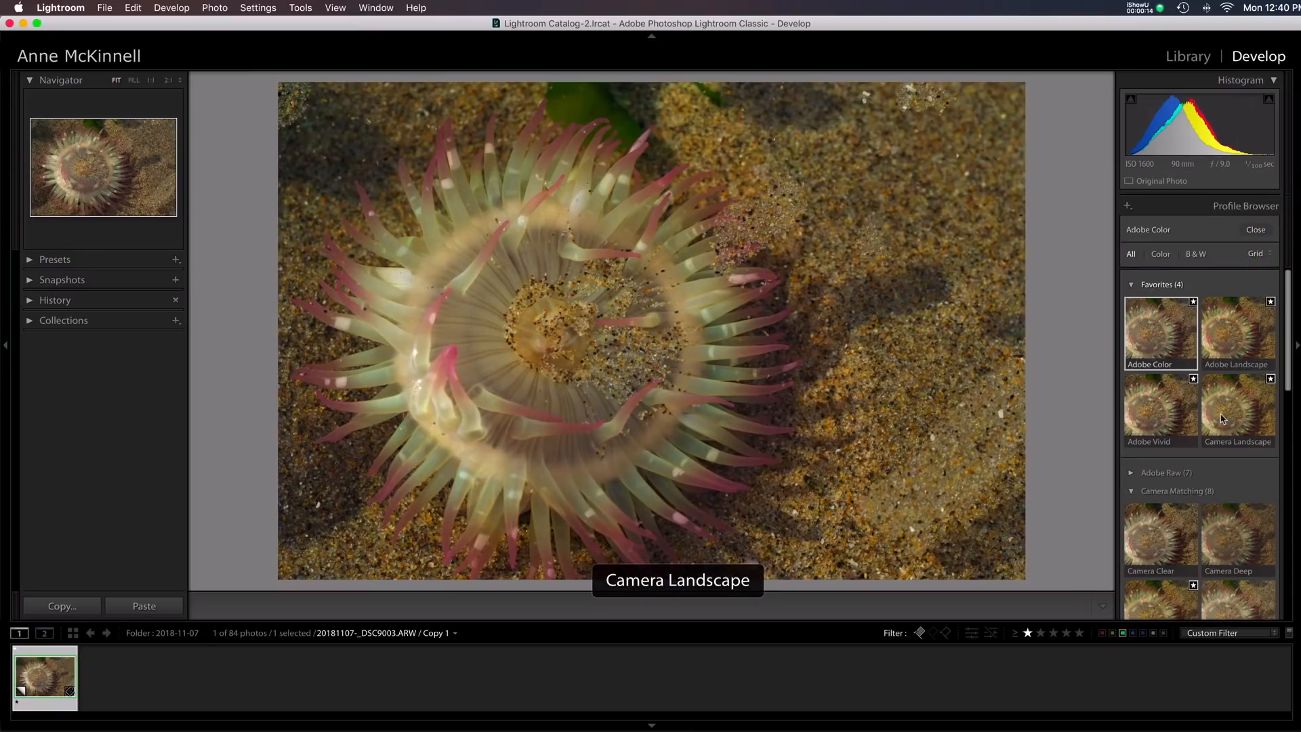
left_click(1232, 323)
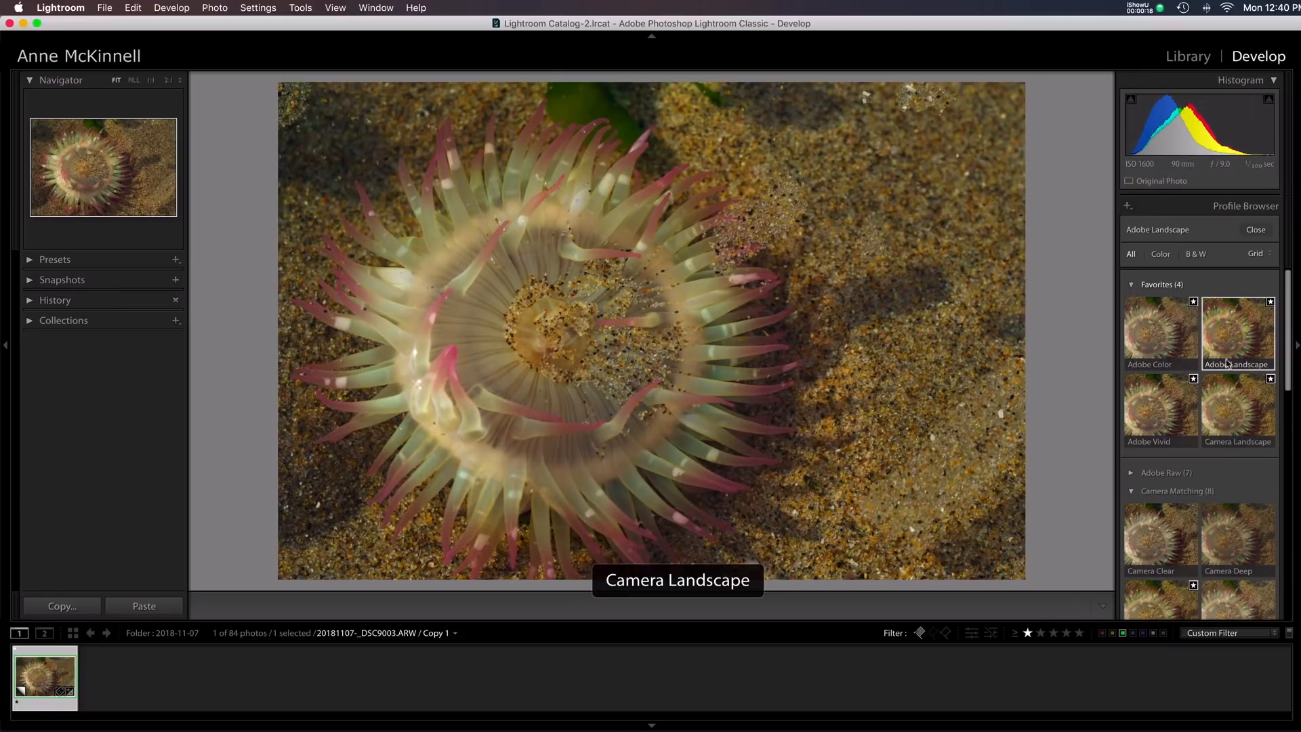
left_click_drag(1289, 365, 1286, 441)
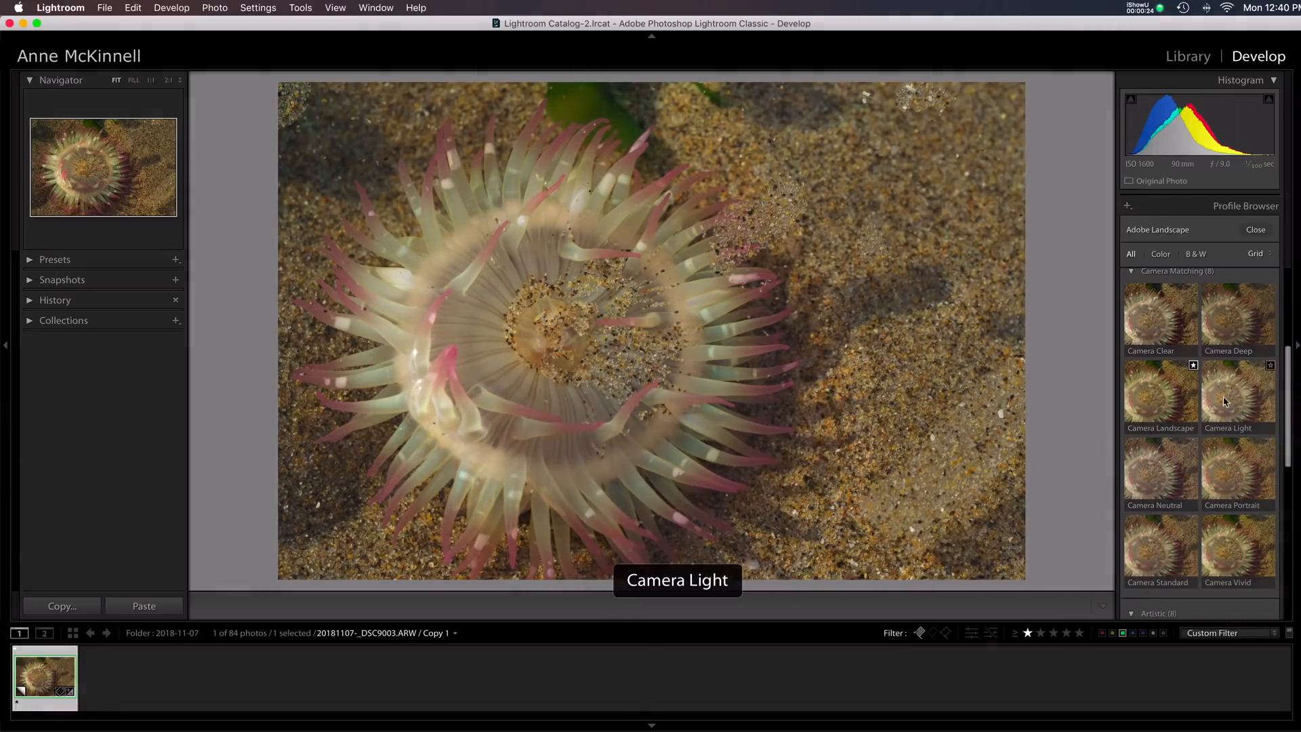
left_click(1235, 397)
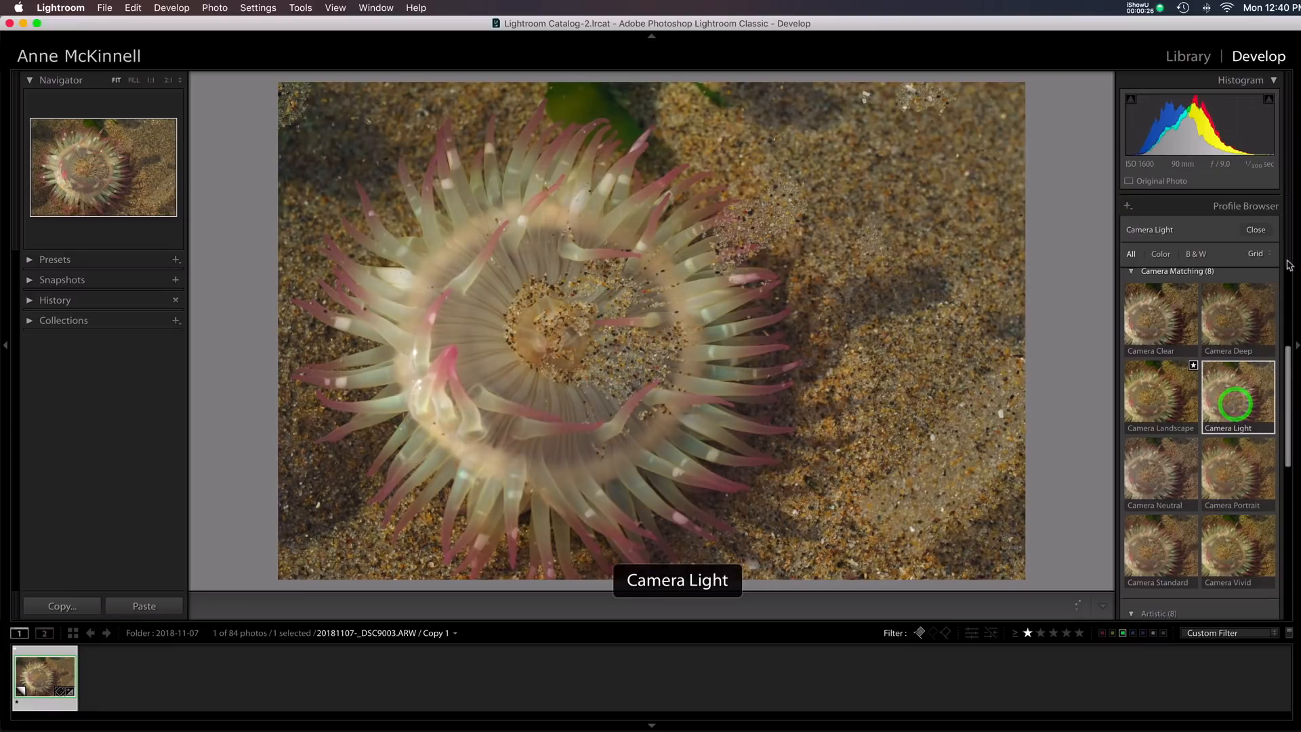
left_click(1254, 229)
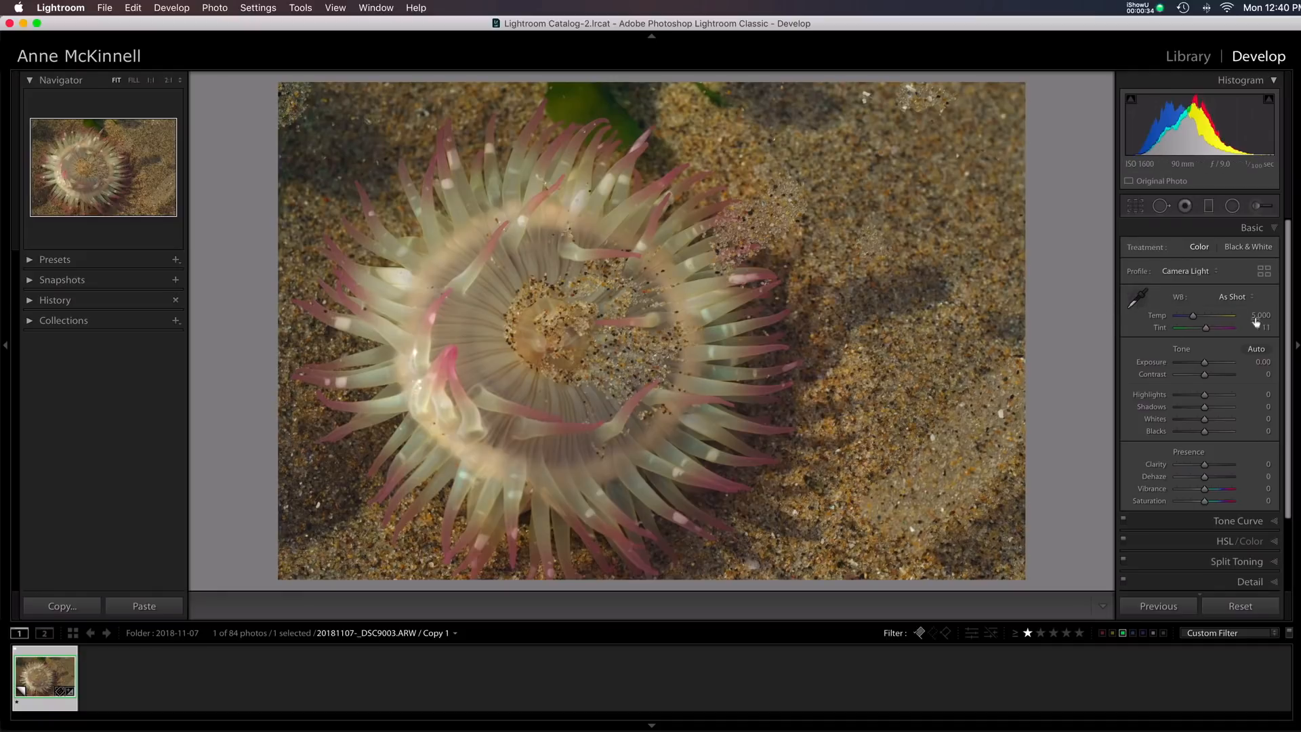
left_click(1139, 297)
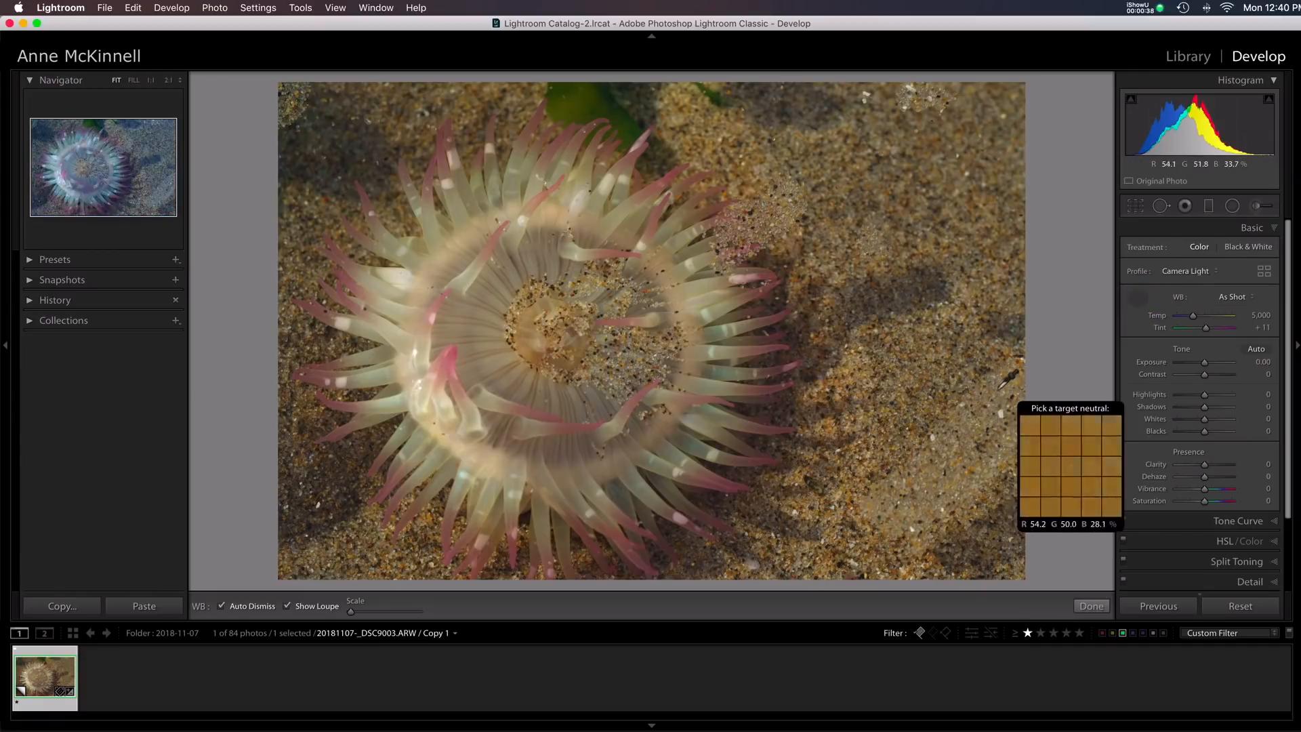
left_click(1000, 399)
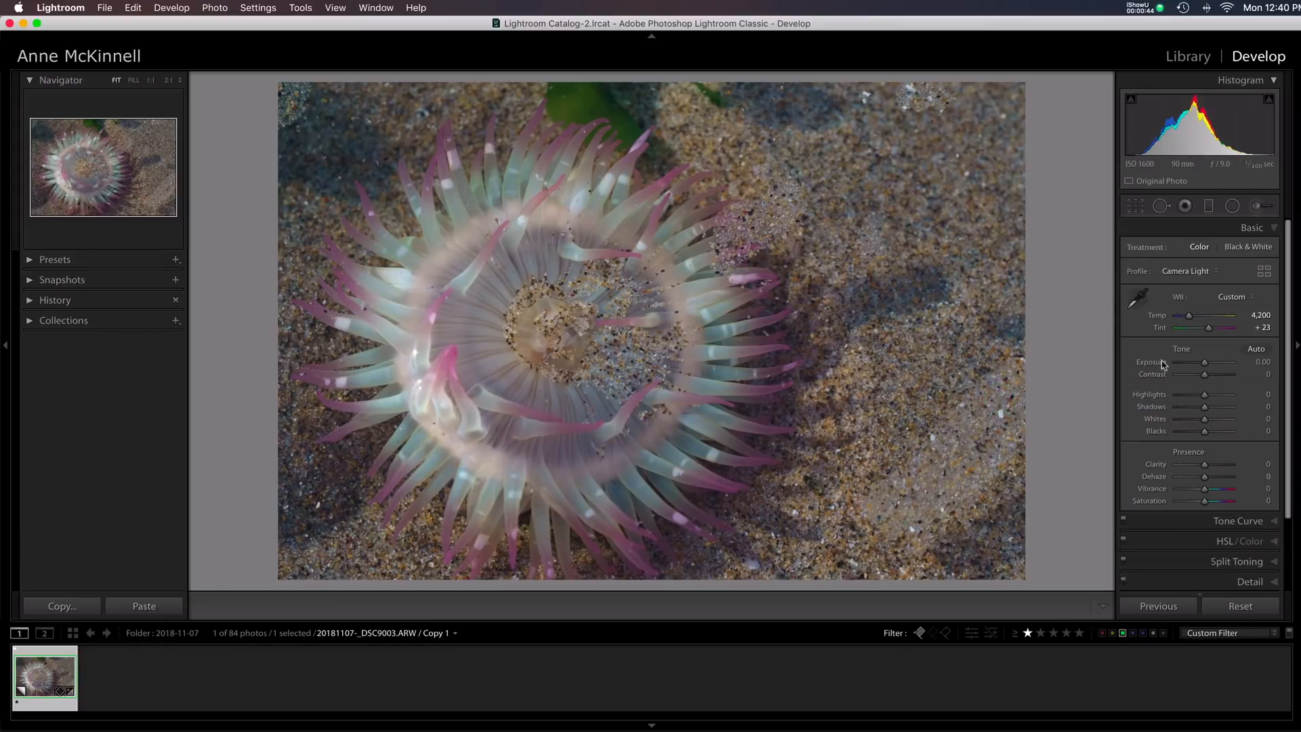
Set Contrast to +22, Shadows to +43 and Blacks to -22, and raise Vibrance slightly
left_click_drag(1205, 380, 1214, 410)
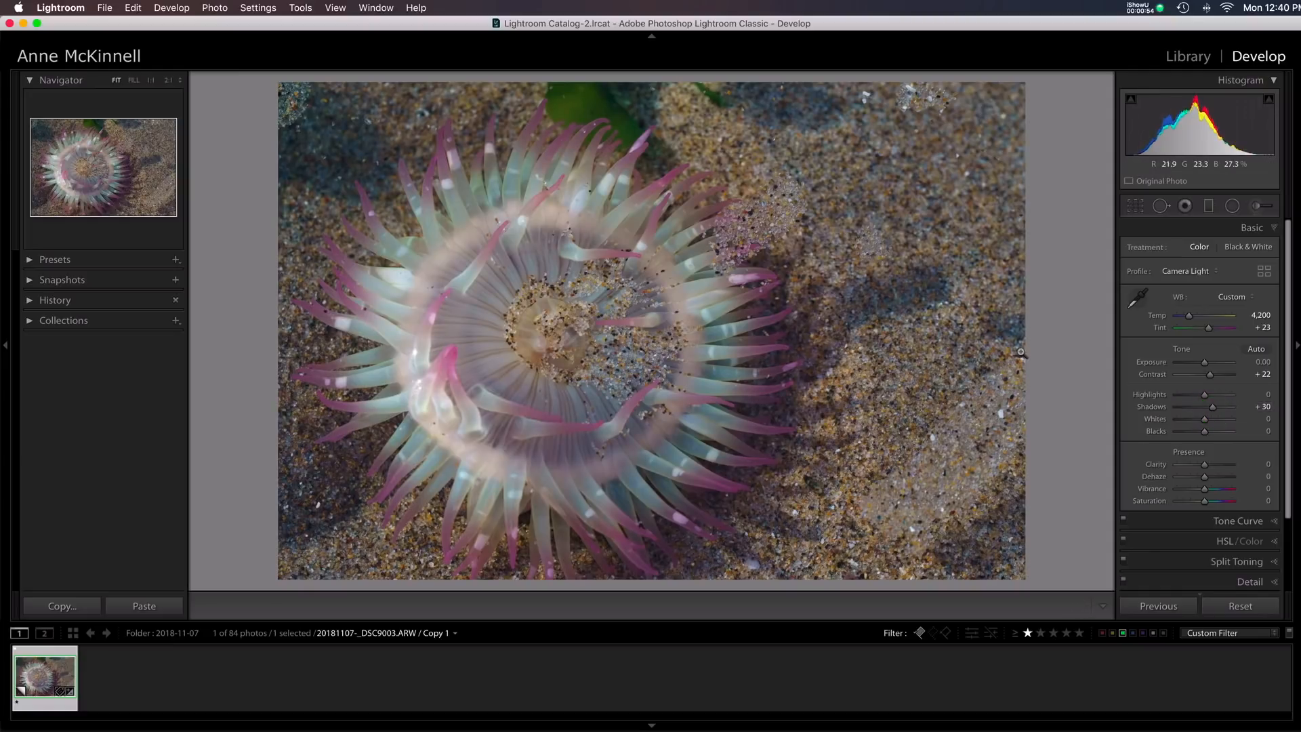
left_click_drag(1213, 414, 1198, 437)
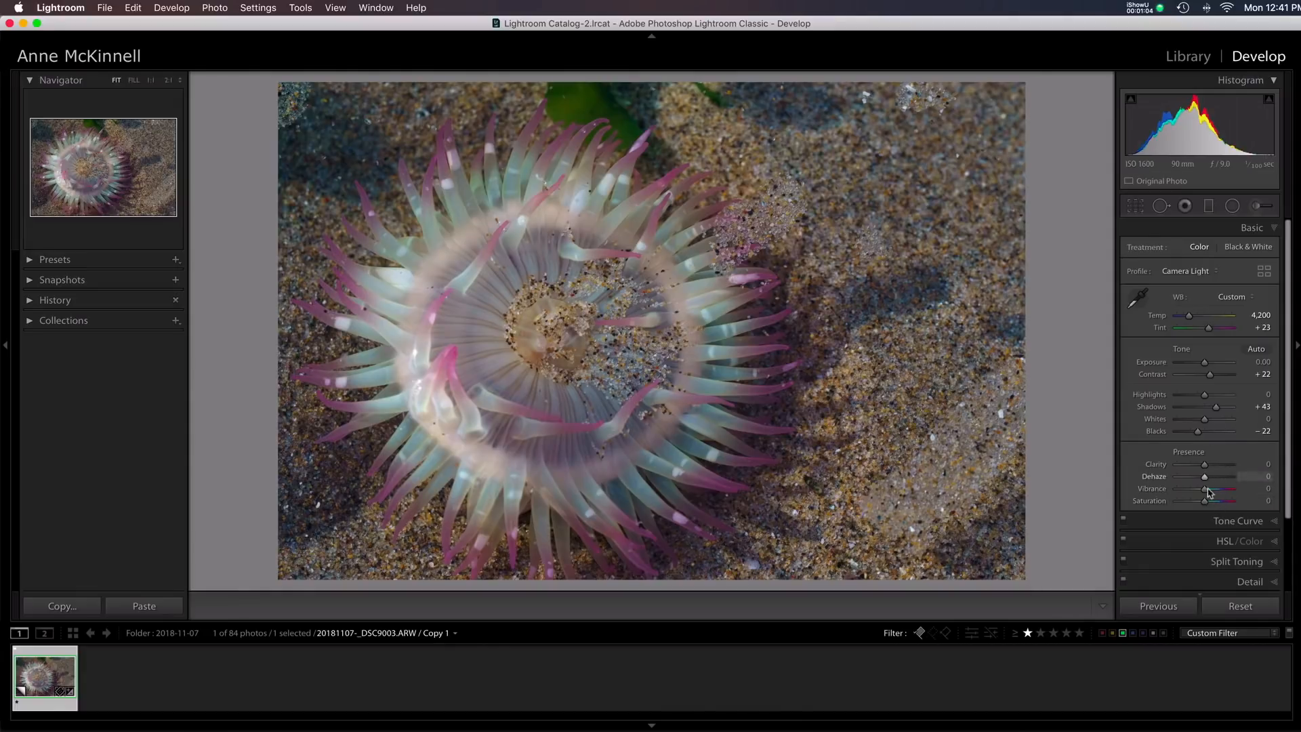
left_click_drag(1205, 489, 1214, 494)
Set the sharpening amount to 76 and slightly raise luminance noise reduction
left_click_drag(1289, 507, 1286, 596)
left_click(1274, 493)
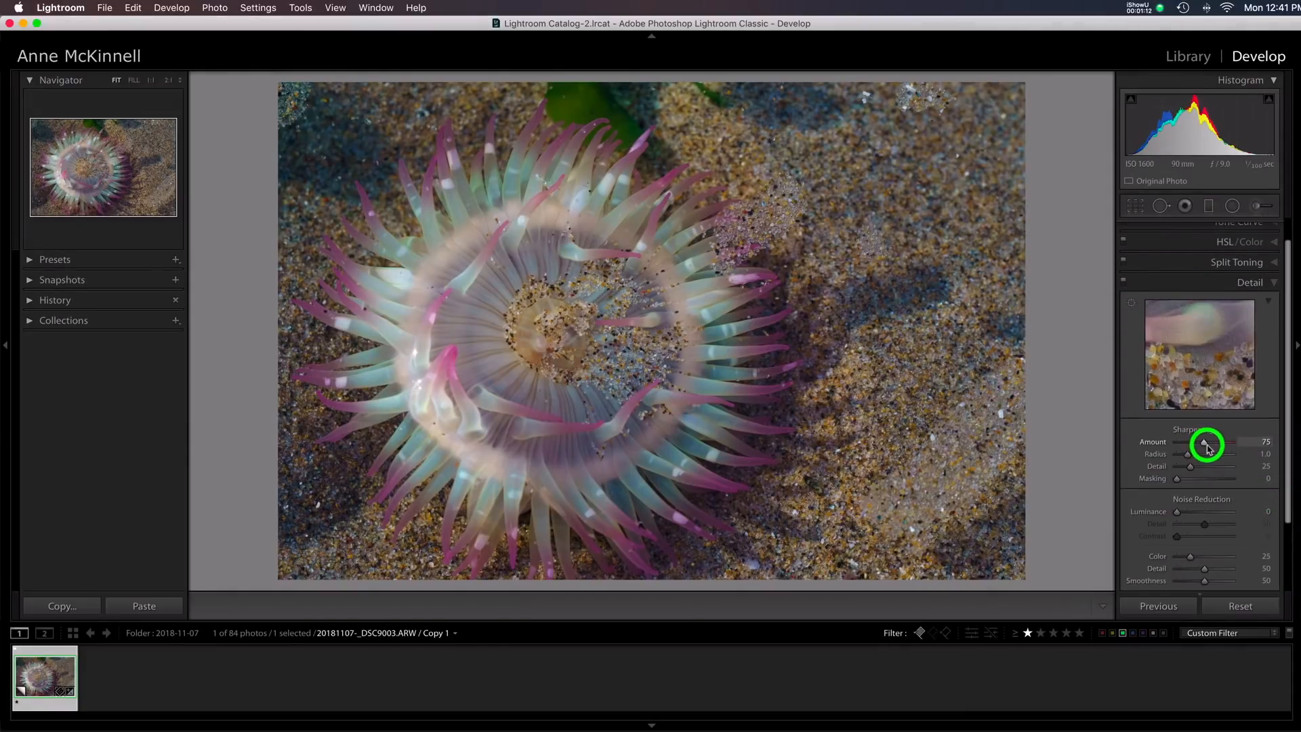
left_click_drag(1208, 447, 1208, 446)
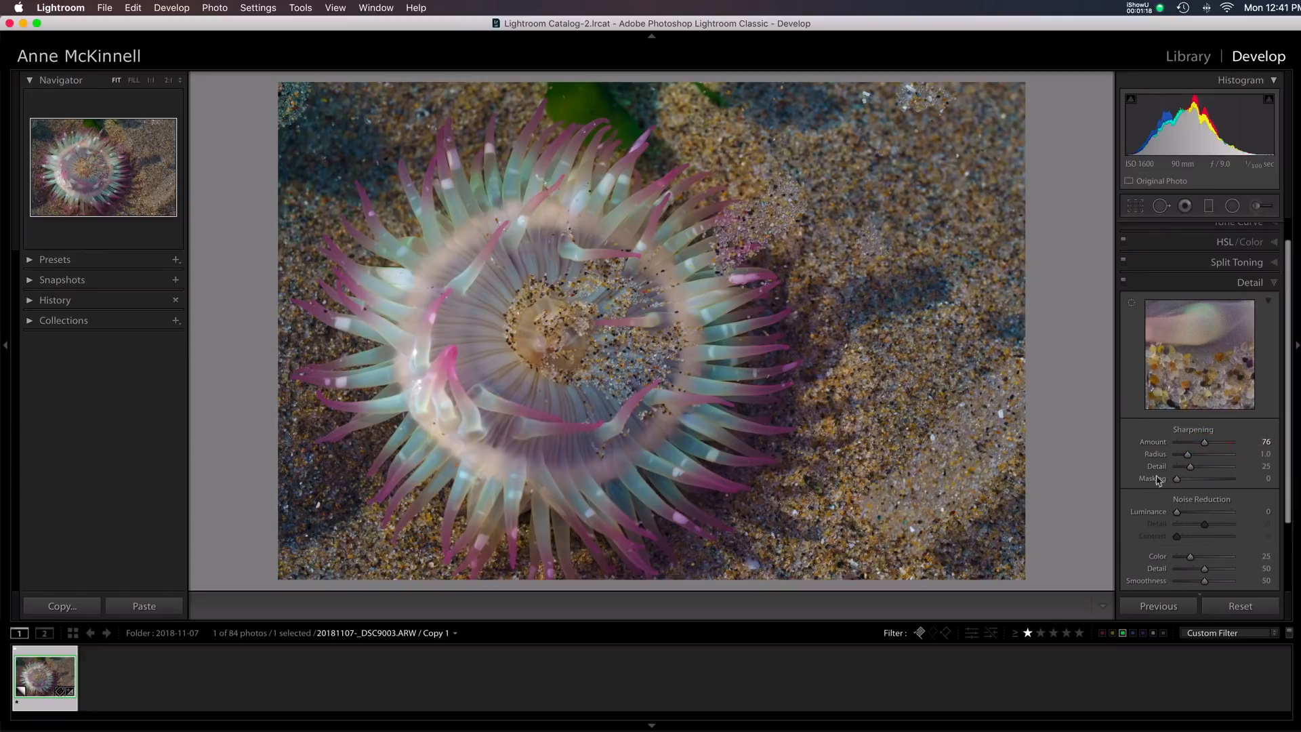
left_click_drag(1178, 514, 1187, 517)
Enable chromatic aberration removal, and try the lens profile corrections before switching them back off
left_click_drag(1284, 520, 1282, 603)
left_click(1265, 516)
left_click(1131, 369)
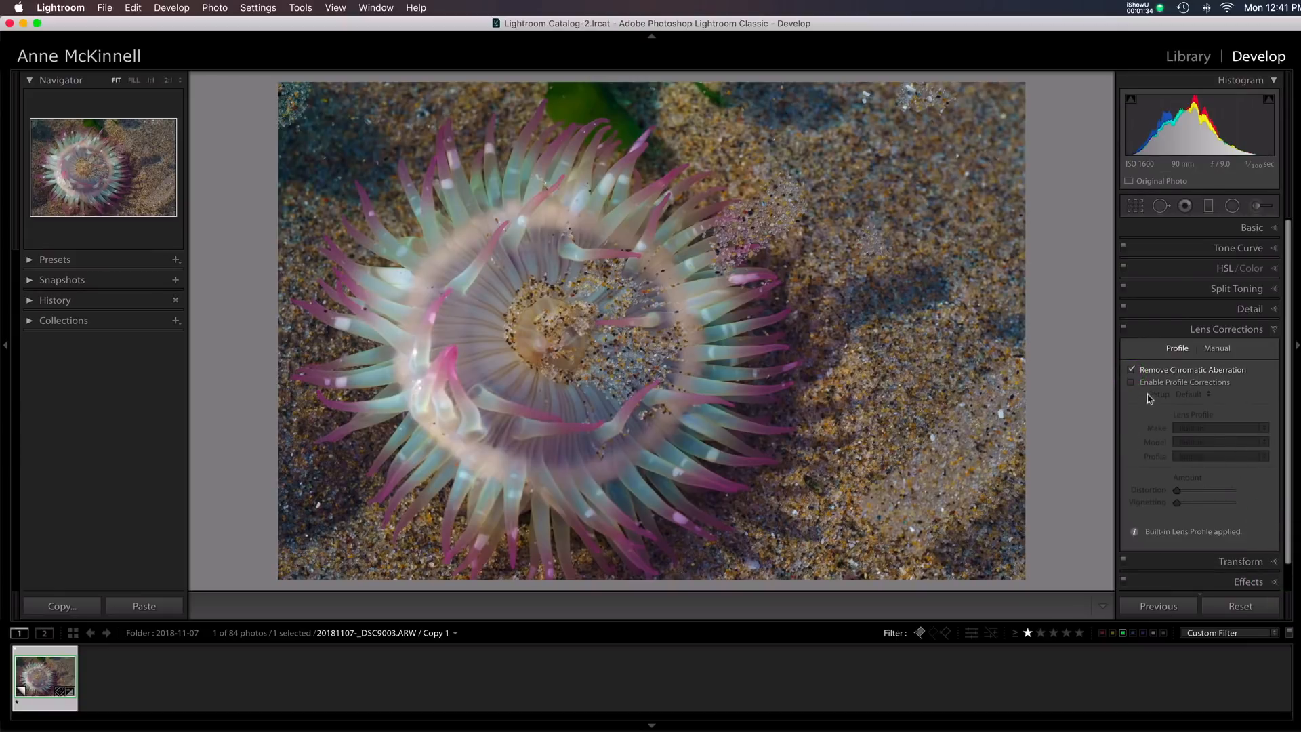
left_click(1131, 381)
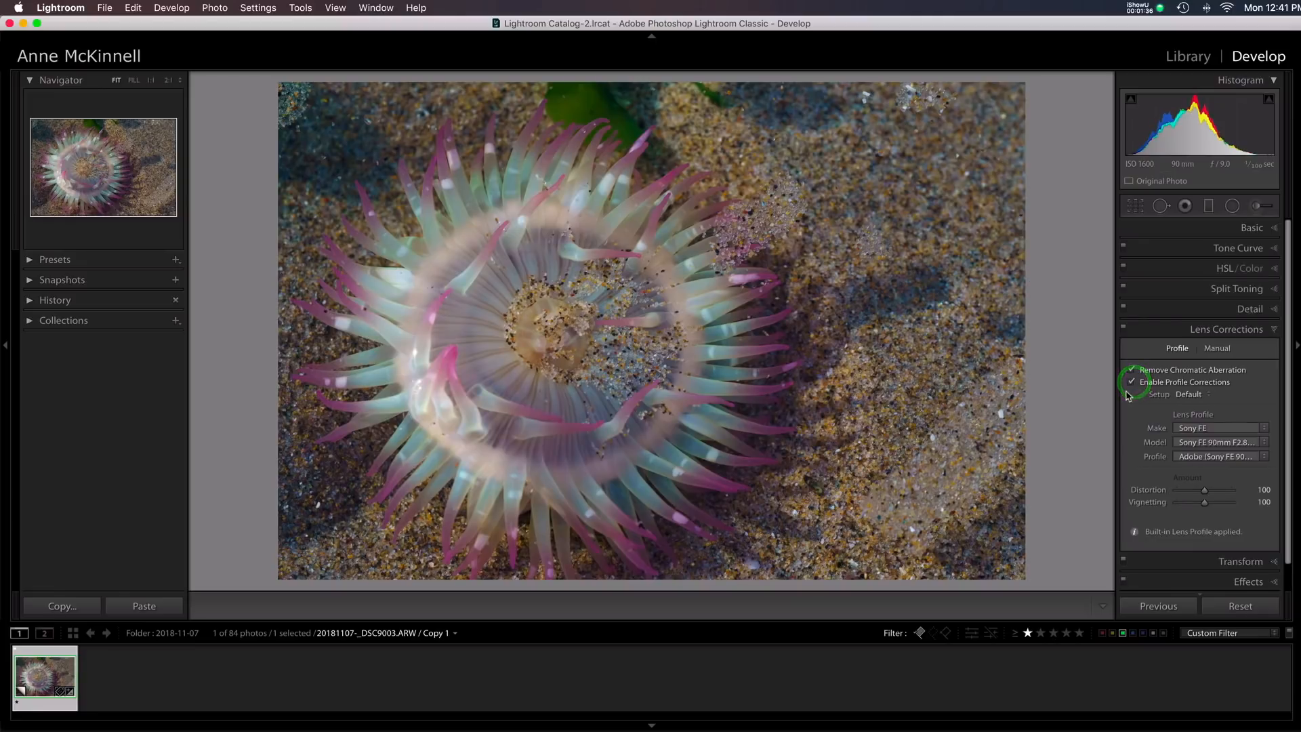
left_click(1132, 383)
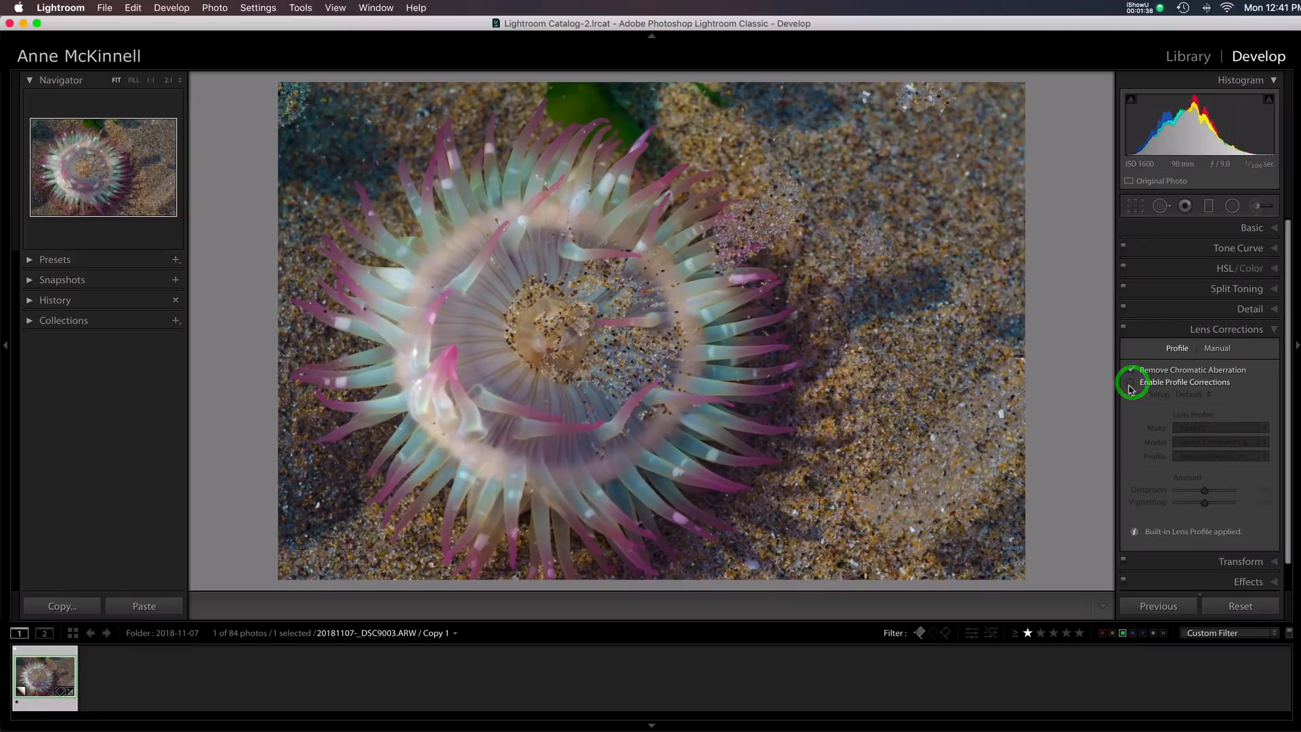
left_click(1273, 331)
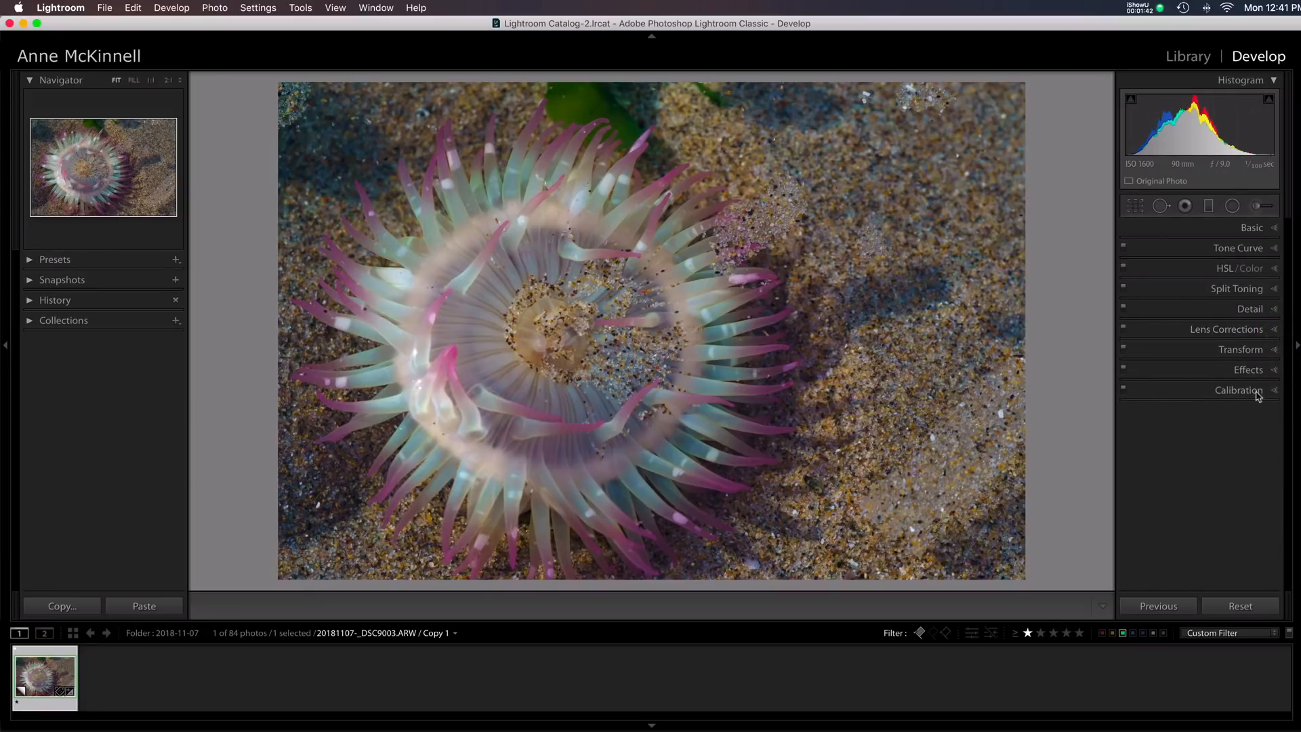
Crop away the empty sand on the photo's right side to a nearly square frame around the anemone
left_click(1136, 207)
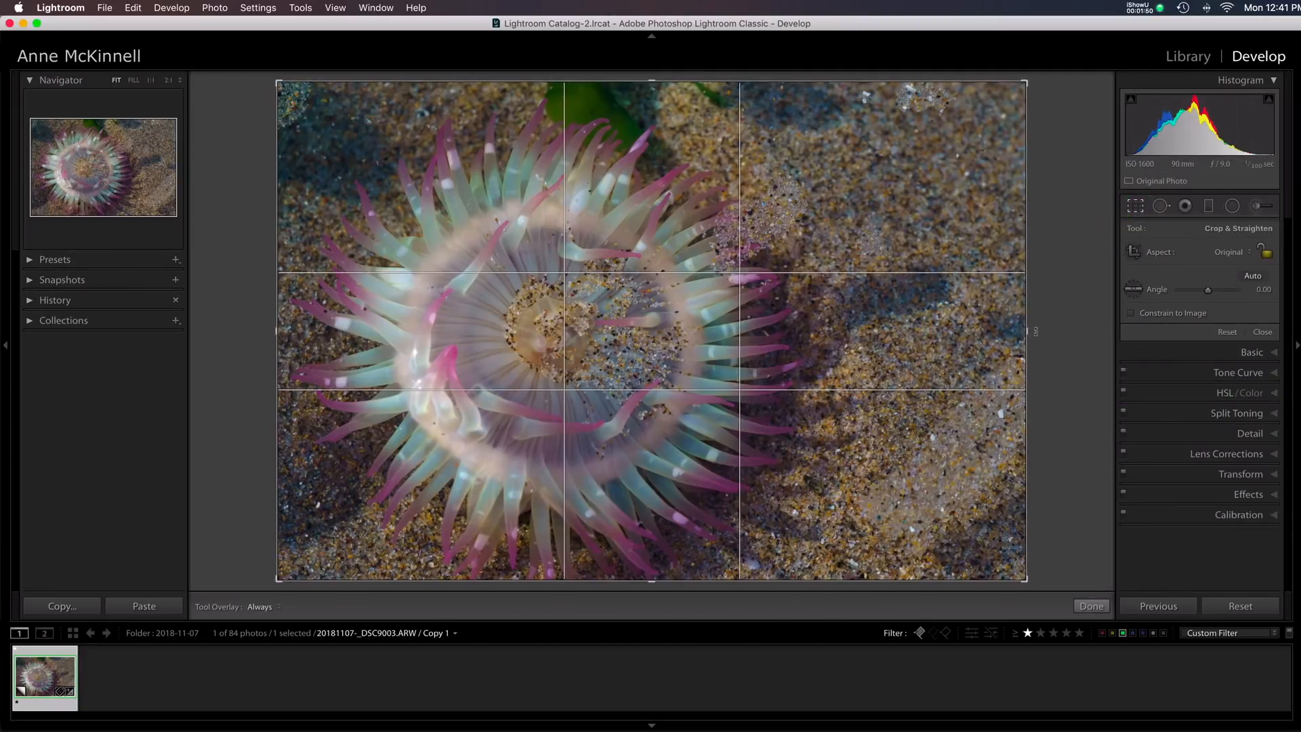
left_click(1025, 332)
left_click(1028, 332)
left_click_drag(1028, 332, 929, 337)
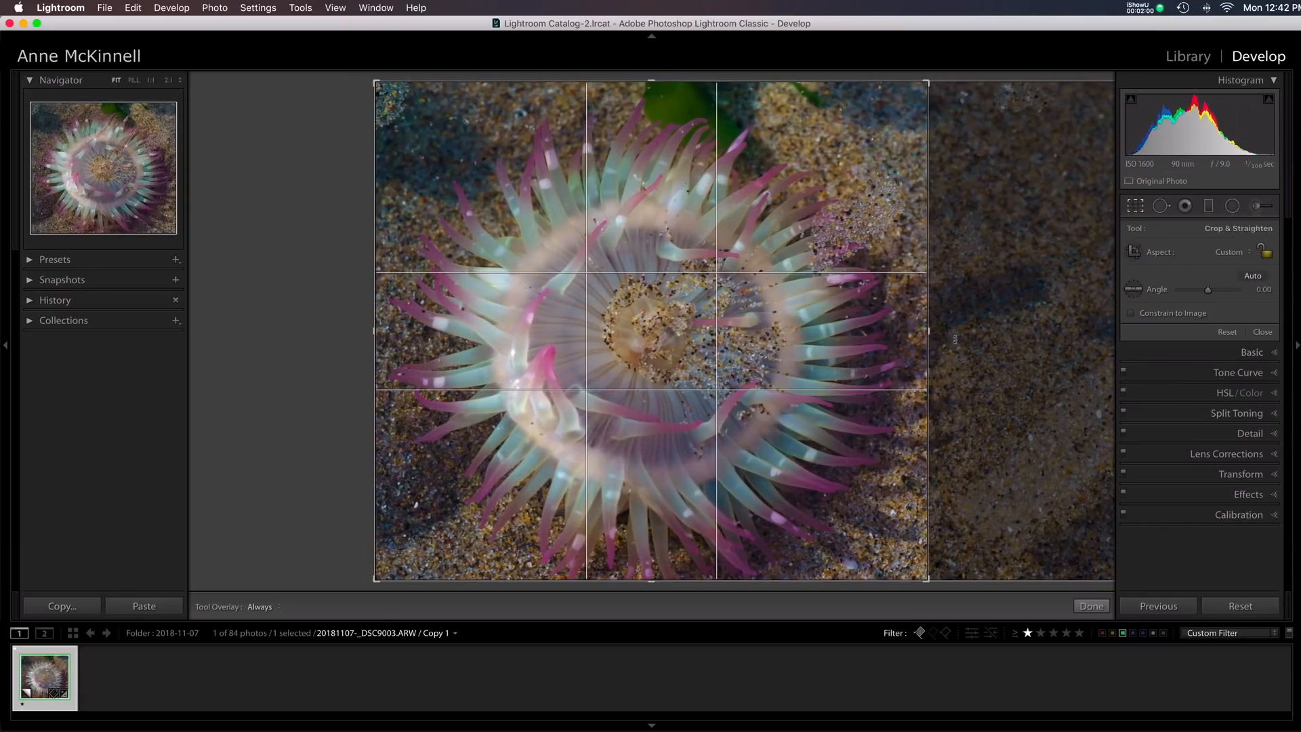
left_click_drag(649, 84, 650, 84)
left_click(1263, 332)
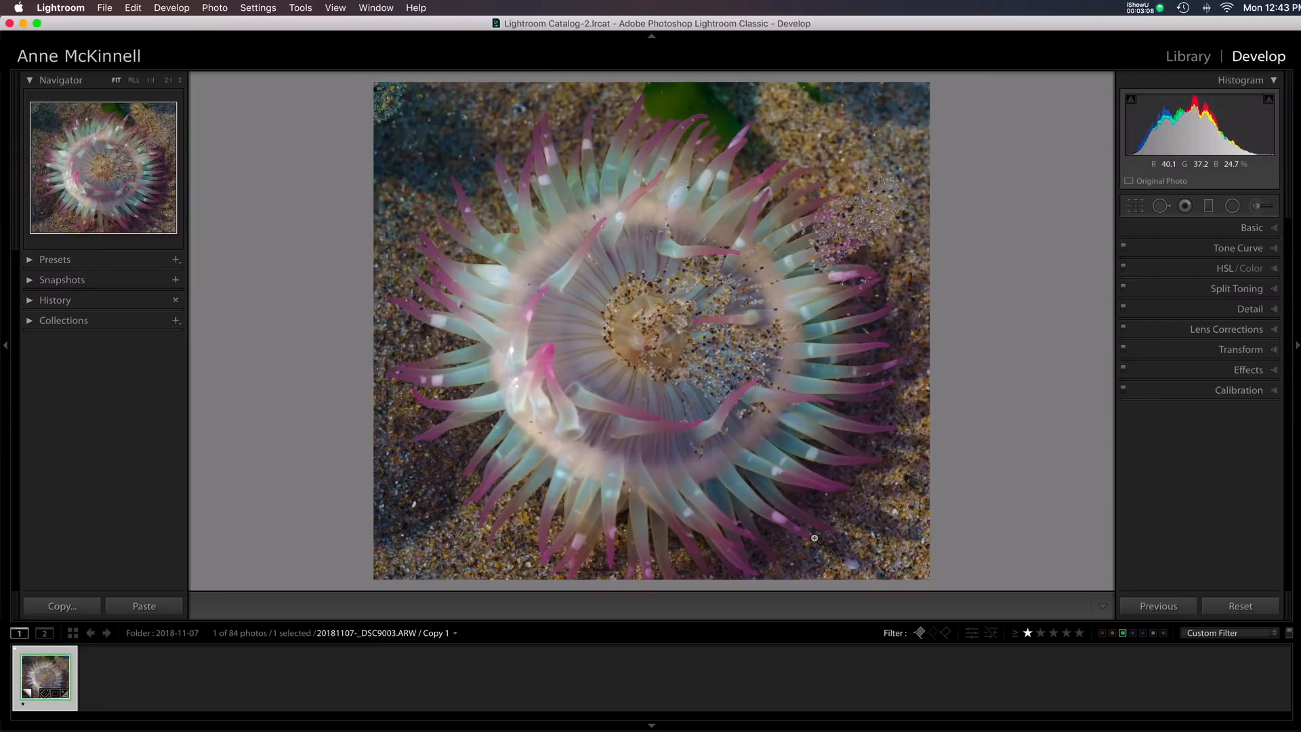
Send the photo to Adobe Photoshop CC 2019 for editing
left_click(214, 8)
mouse_move(285, 78)
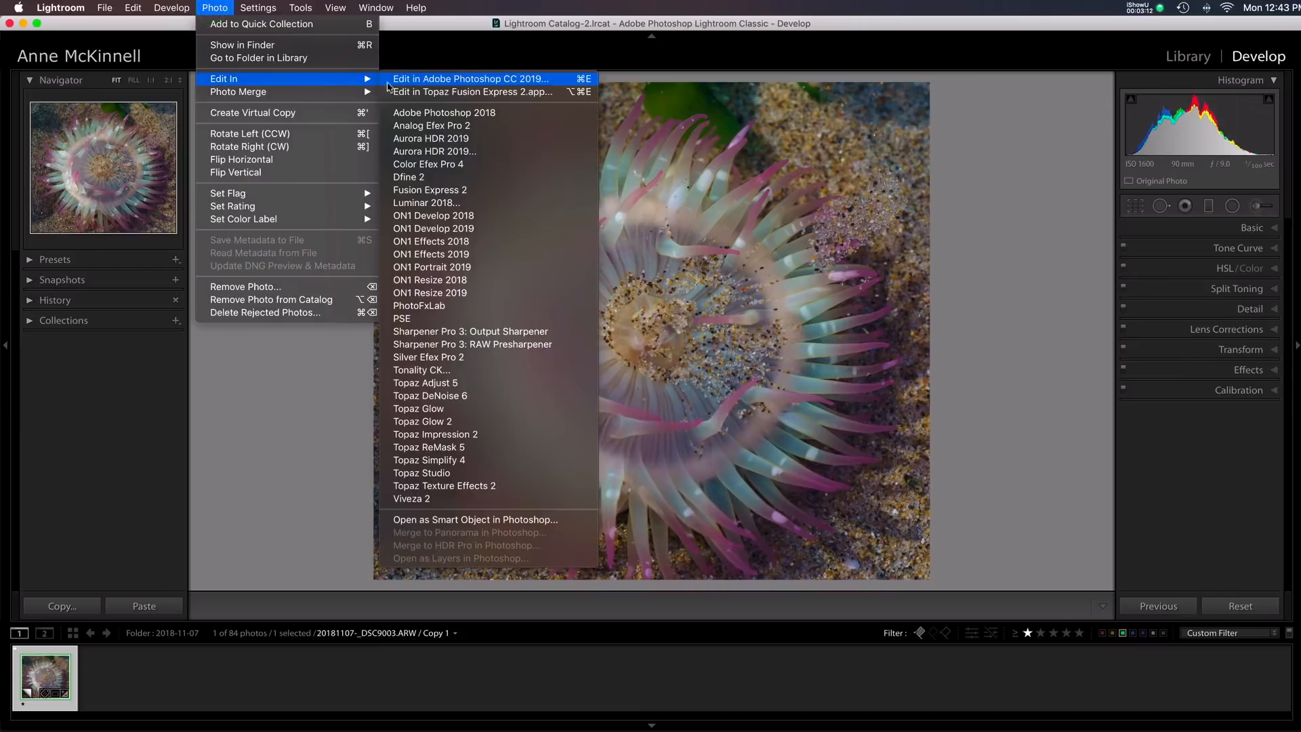
left_click(455, 80)
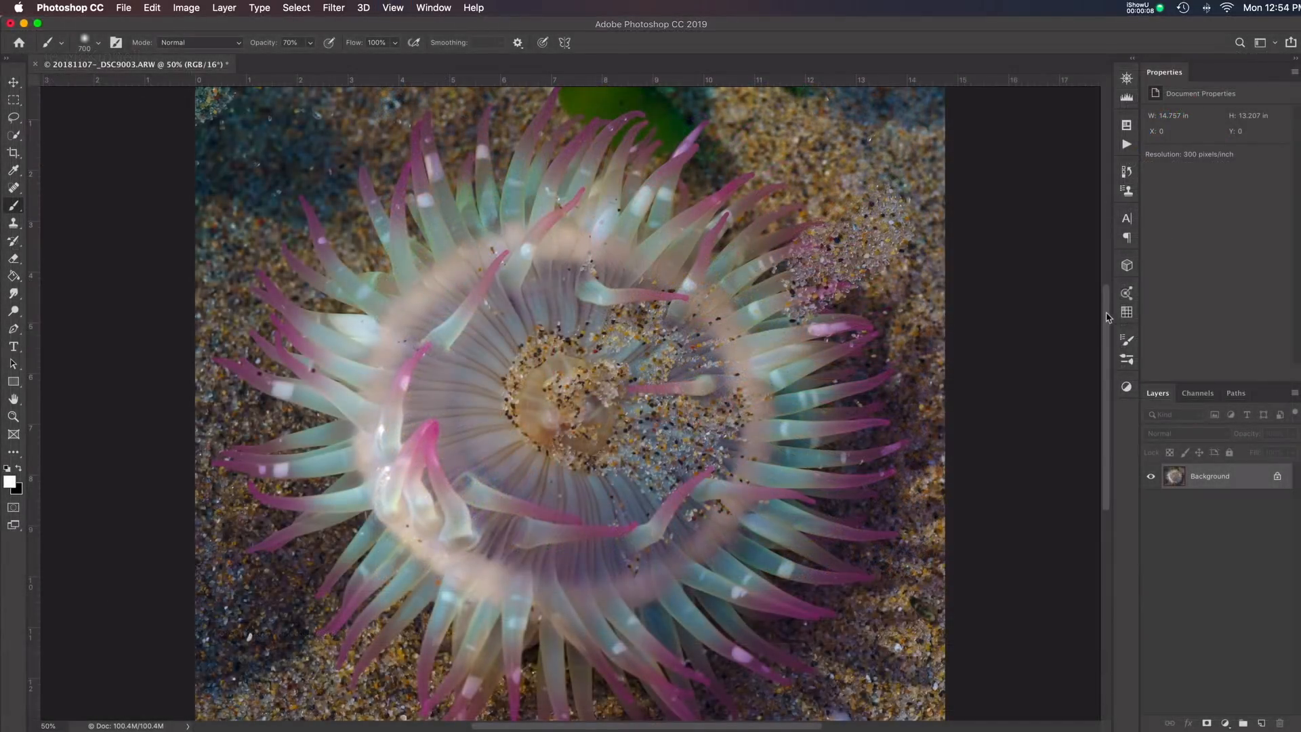
Duplicate the Background layer
mouse_move(1108, 317)
left_mouse_down()
mouse_move(1118, 217)
mouse_move(1116, 250)
mouse_move(1098, 237)
left_mouse_up()
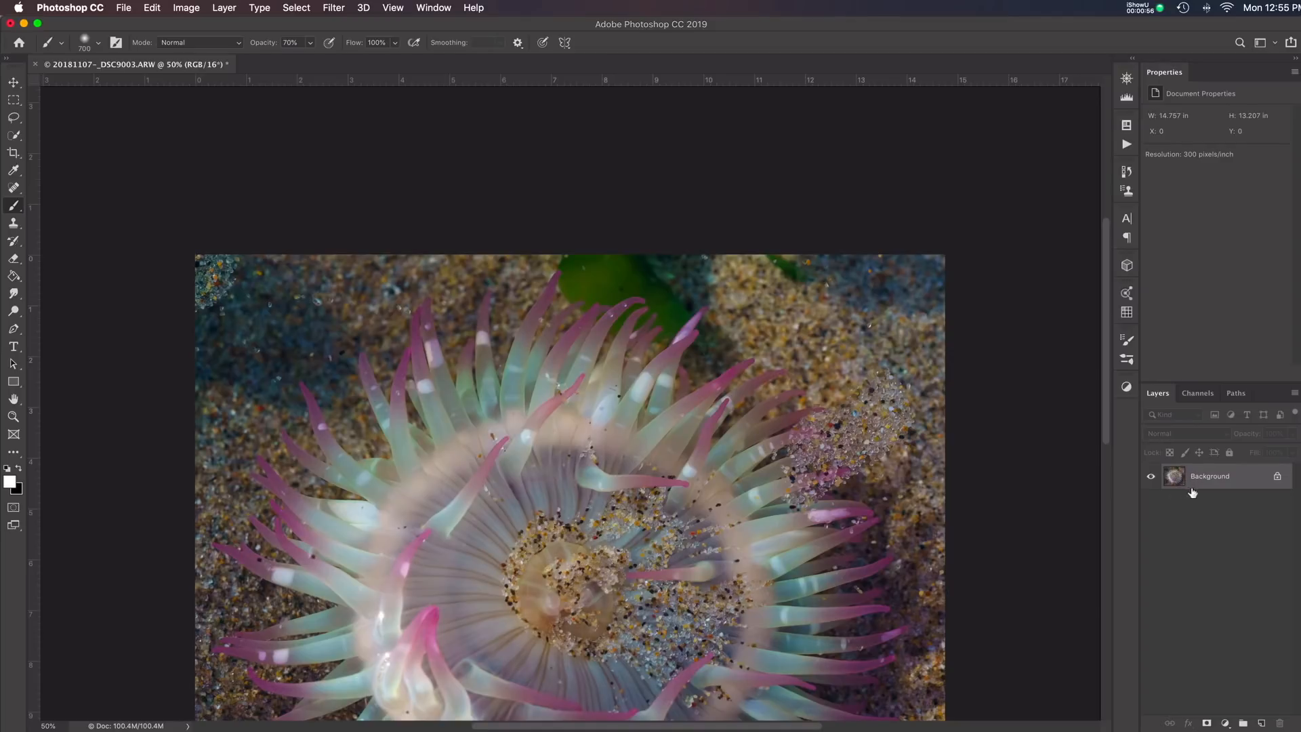
left_click(1173, 474)
left_click_drag(1173, 474, 1262, 723)
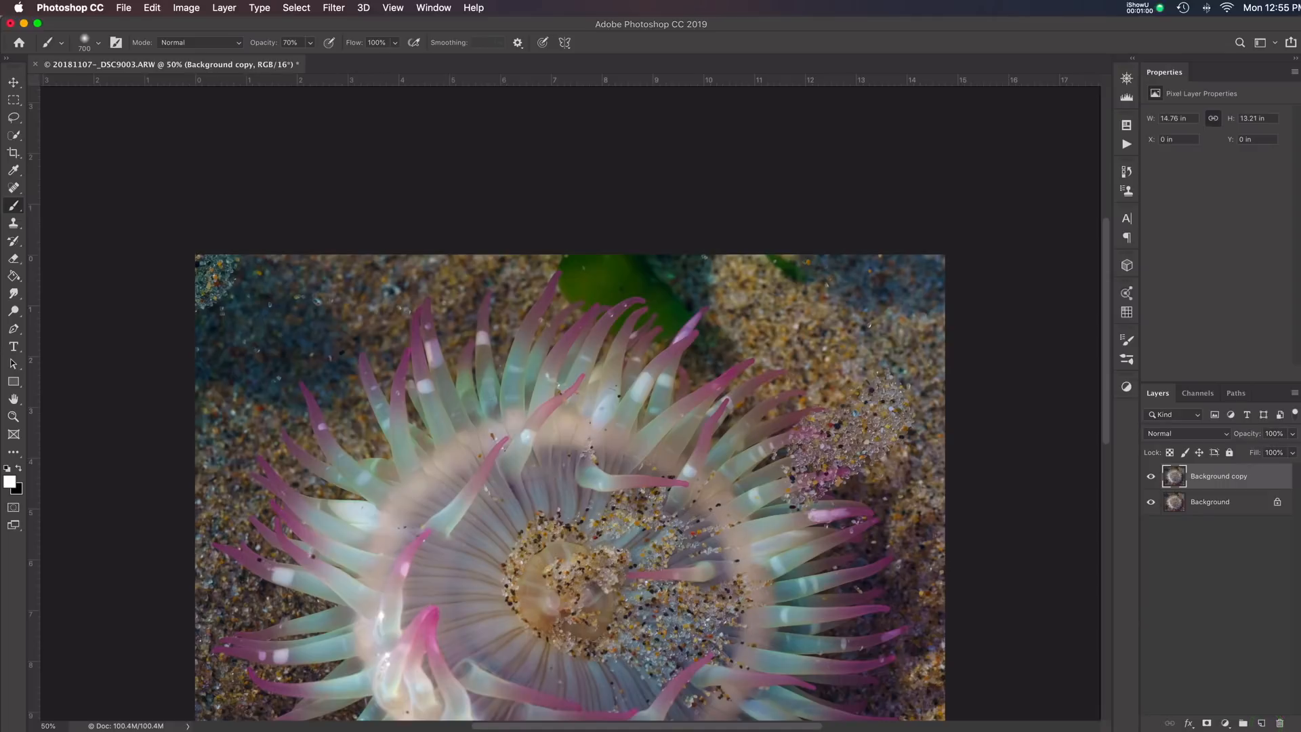
Open the duplicated layer in Topaz ReMask 5 and fill the whole trimap with the red cut colour
left_click(335, 7)
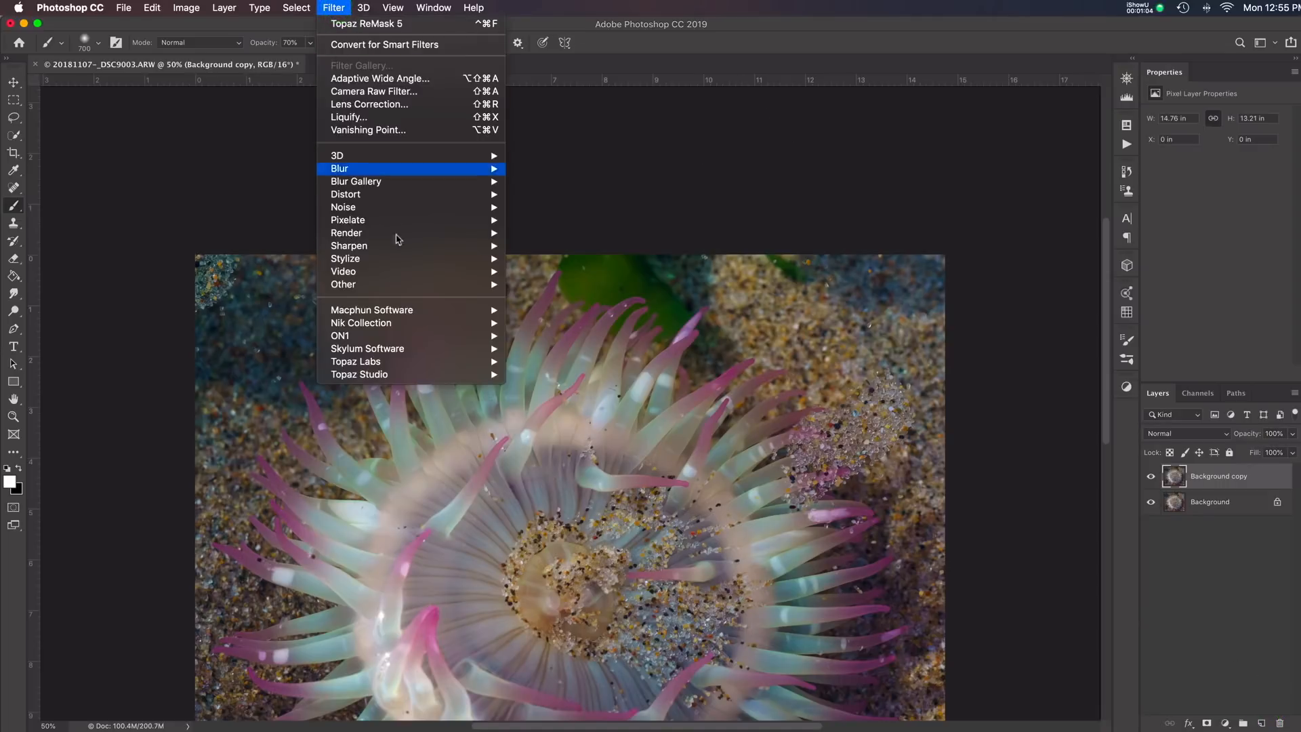
mouse_move(406, 364)
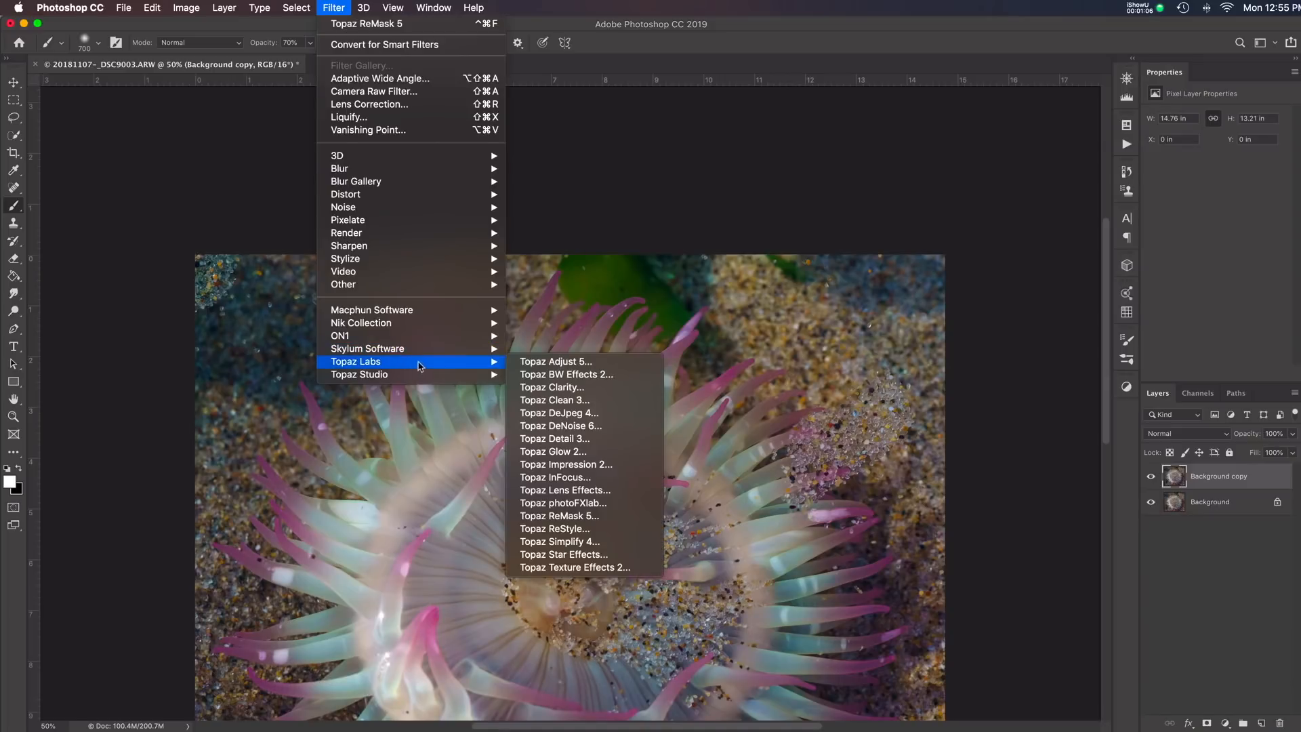
left_click(576, 518)
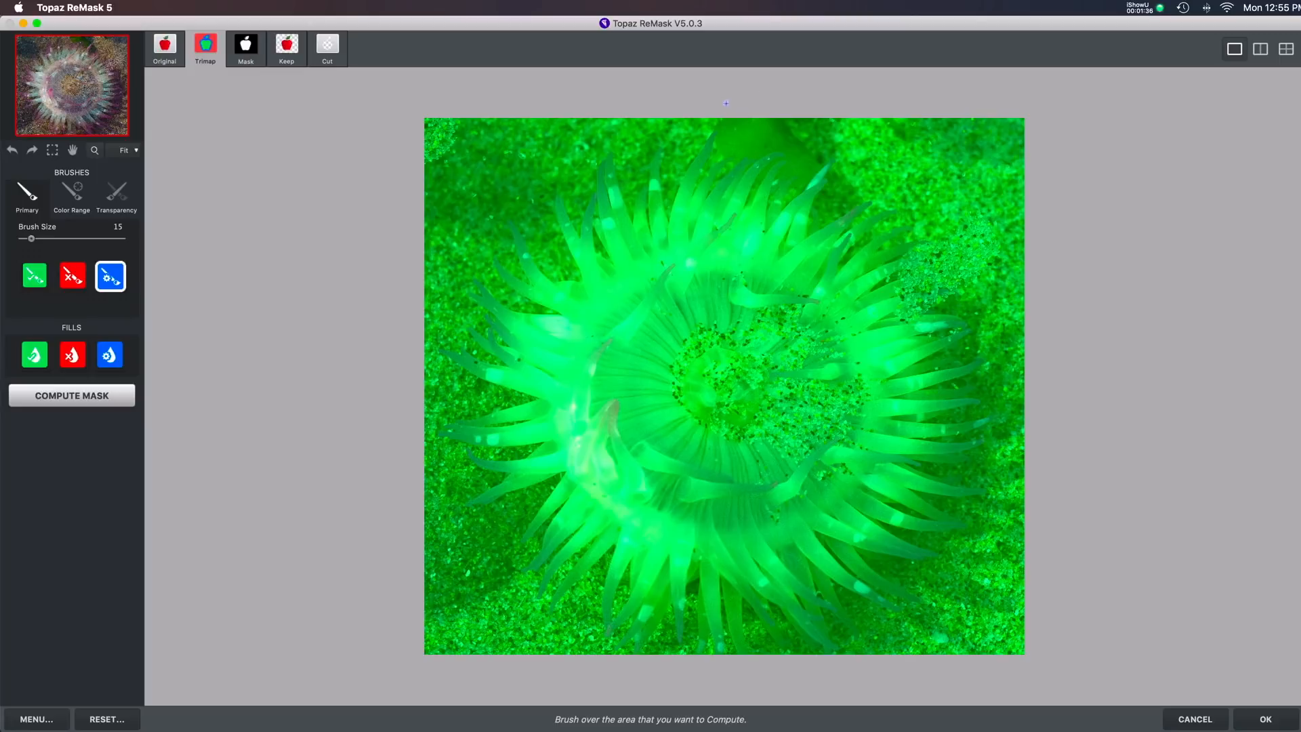
left_click(73, 355)
left_click(536, 377)
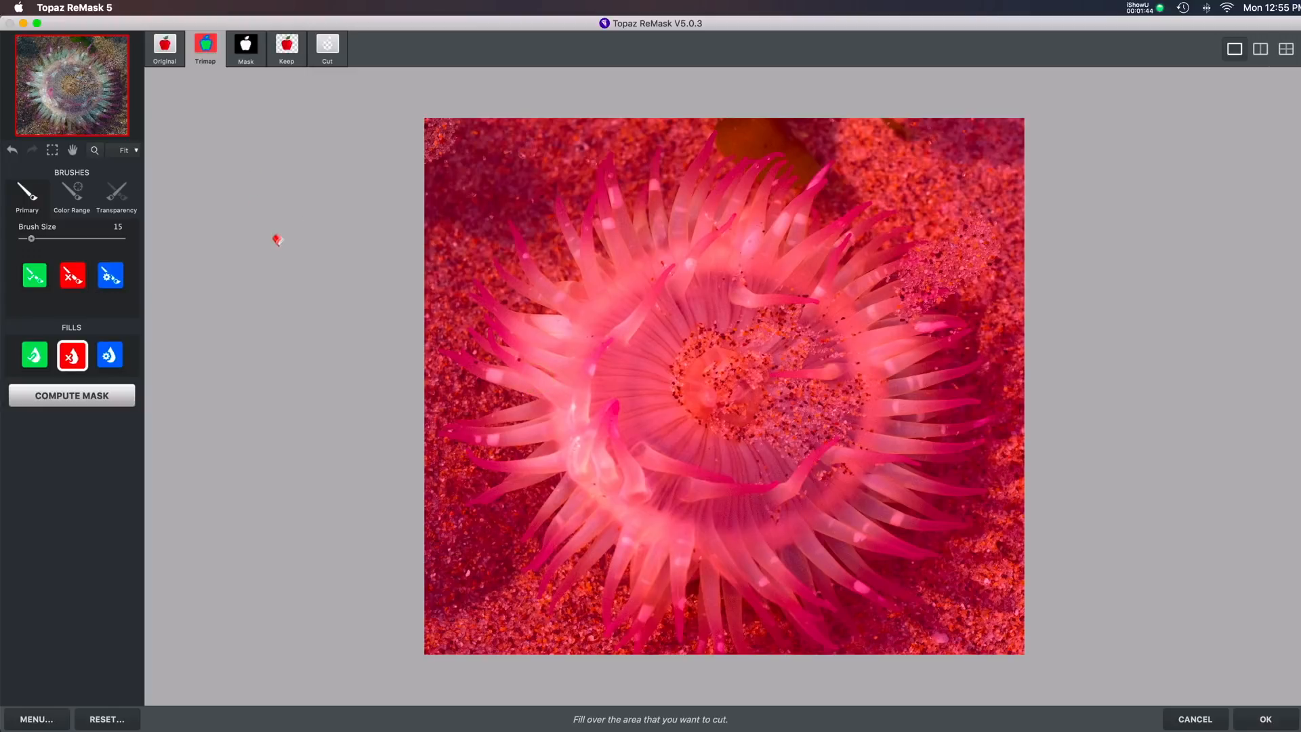
With the blue compute brush at size 25, trace the green leaf's left edge from the photo's top edge down to the tentacles
key("super+plus")
key("super+plus")
key("super+plus")
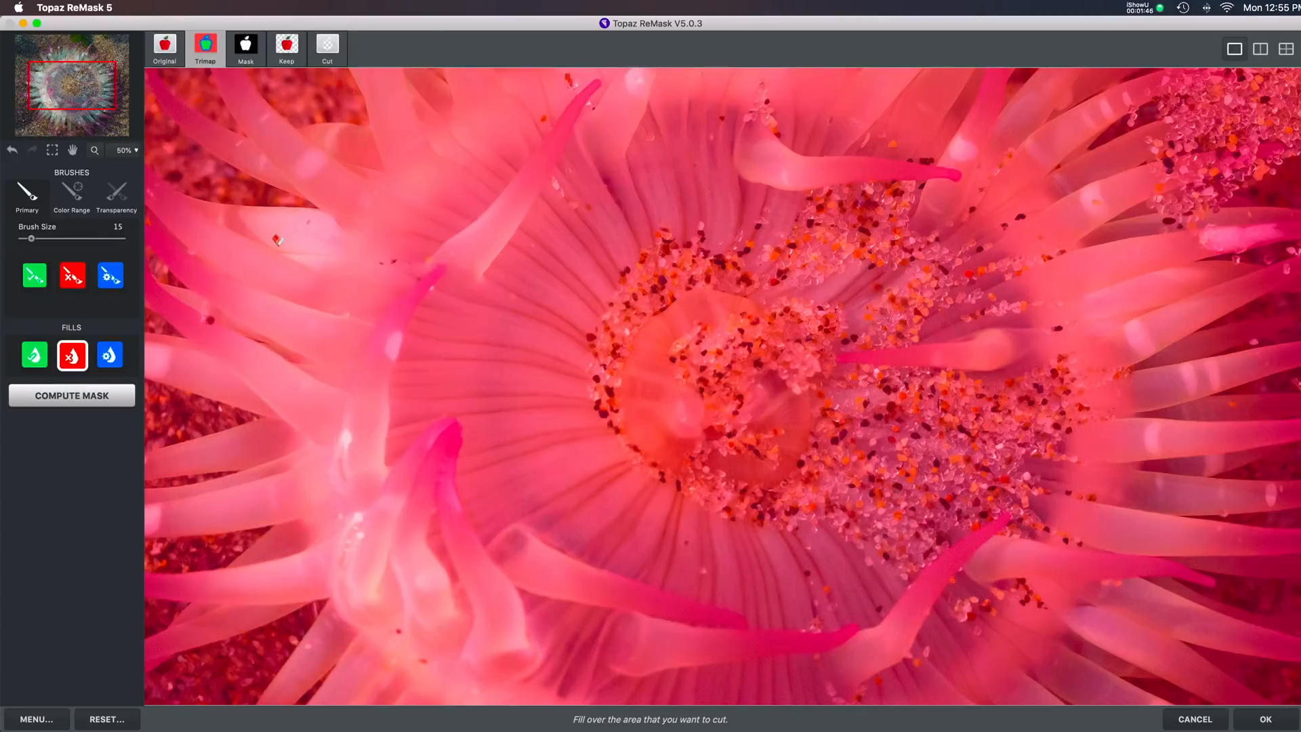
left_click_drag(83, 91, 98, 6)
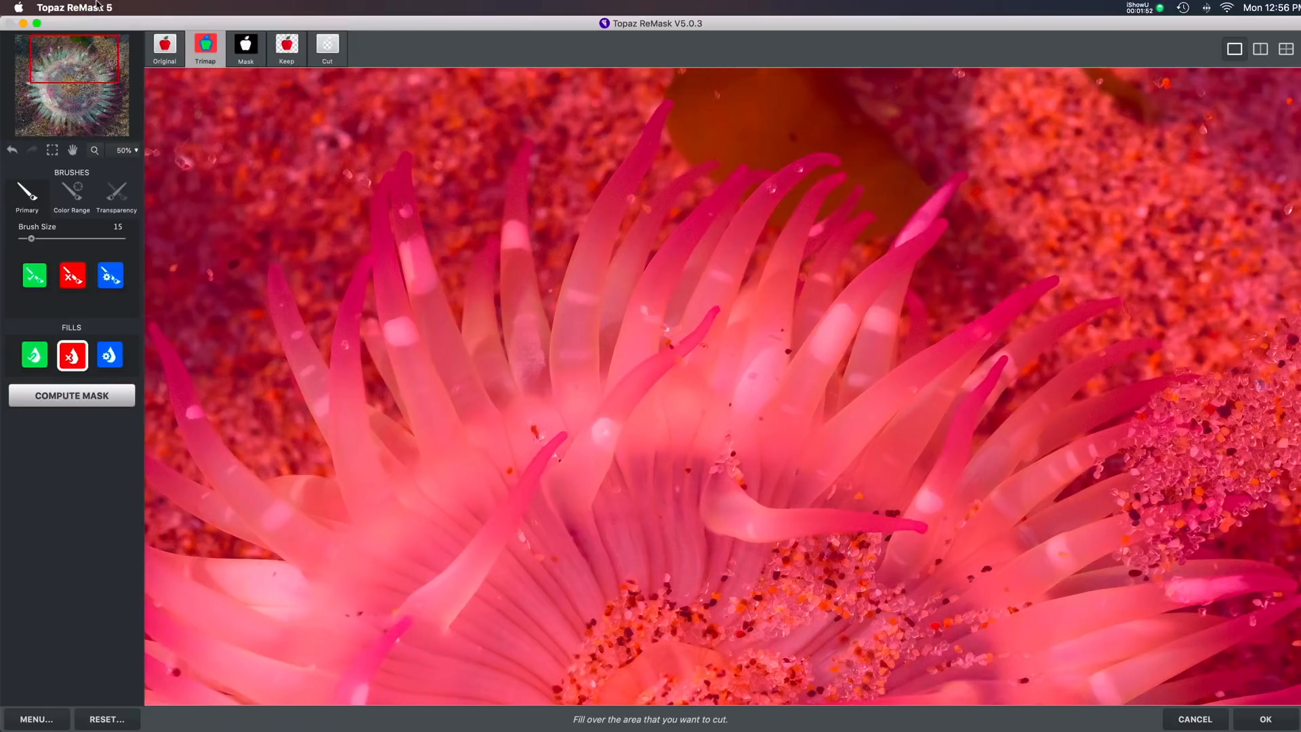
left_click(109, 276)
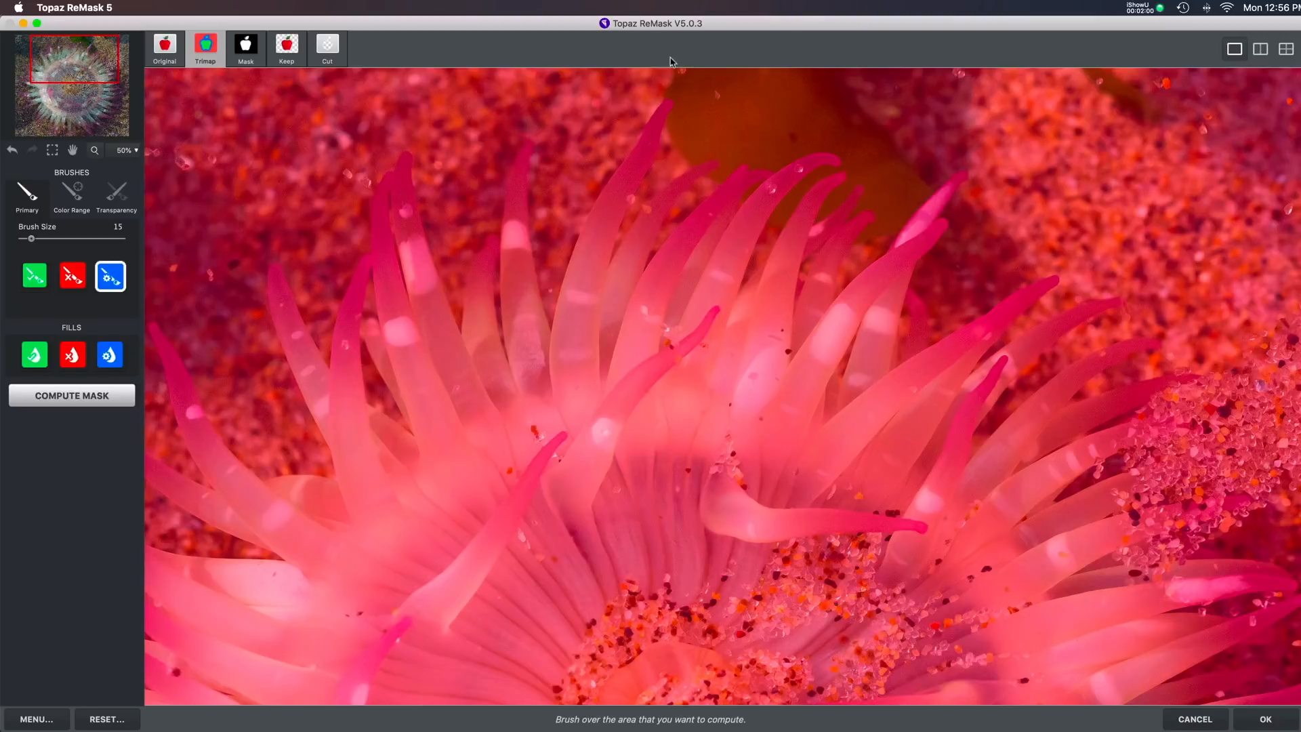
key("super+equal")
key("super+equal")
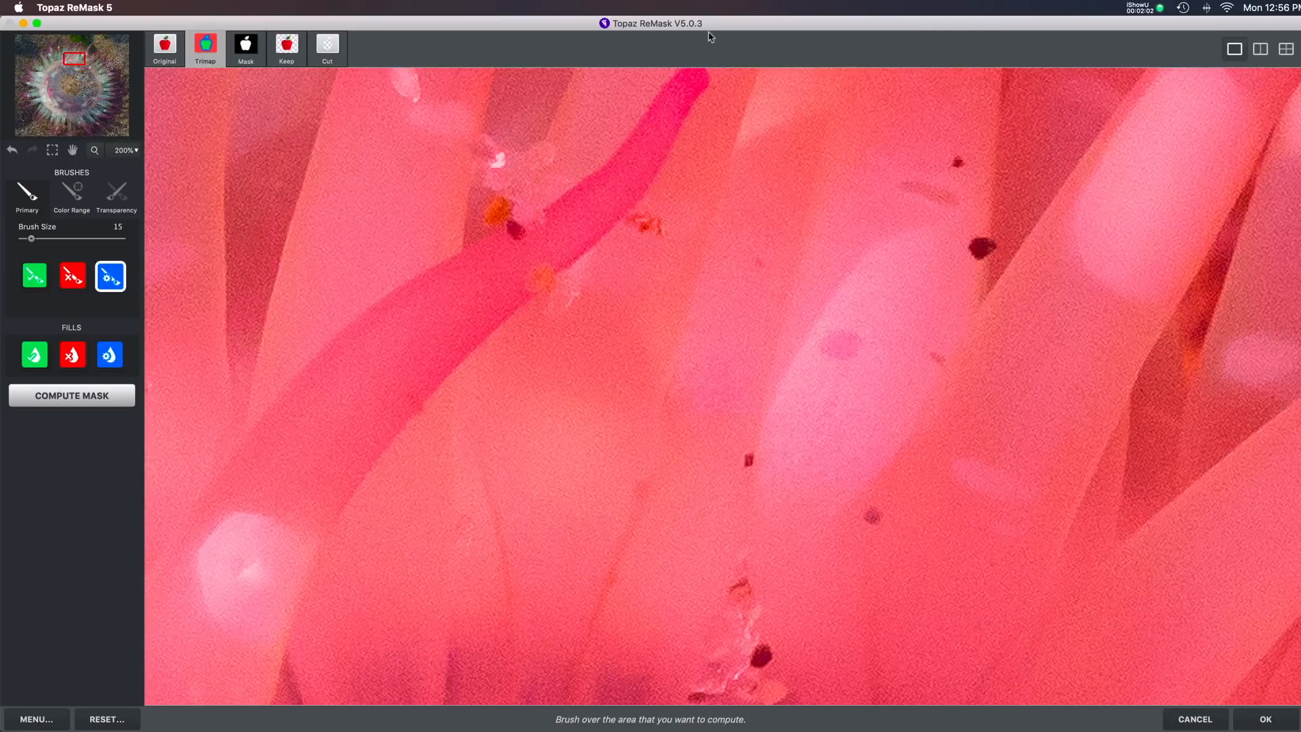
key("super+minus")
key("super+minus")
left_click(113, 277)
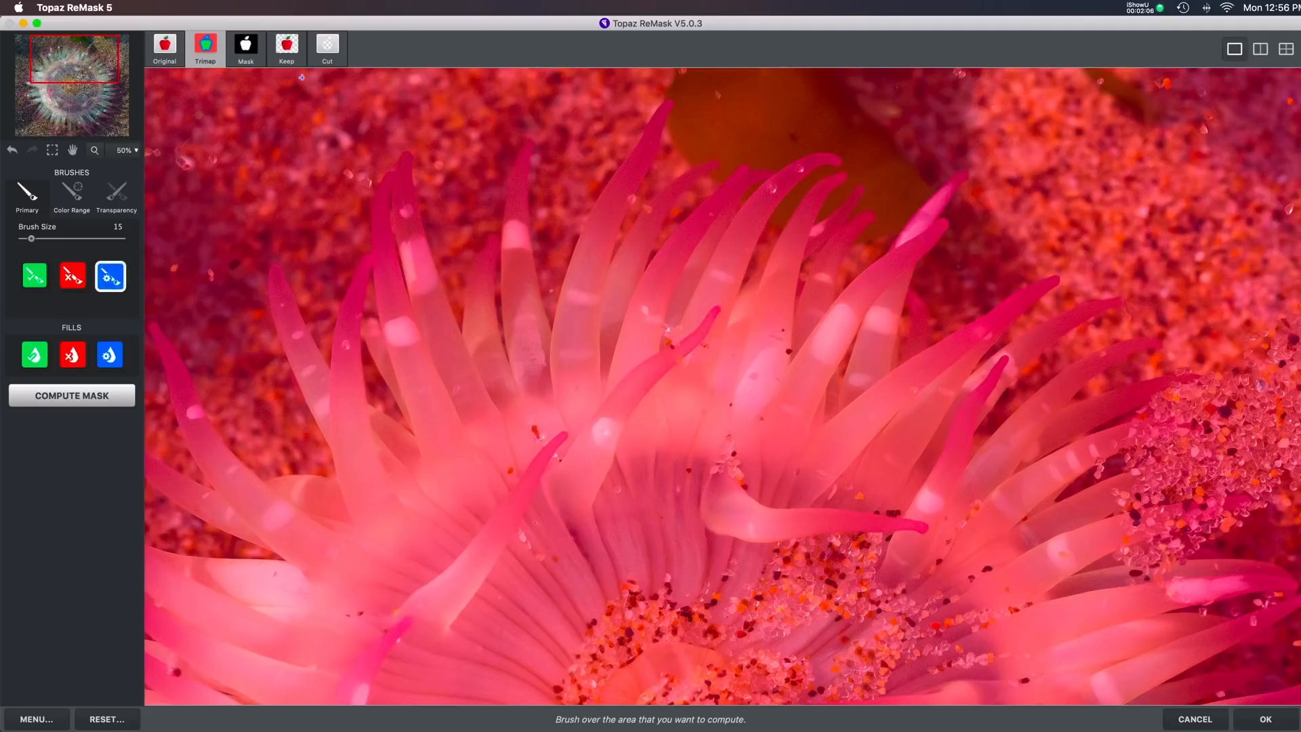
key("bracketright")
left_click(79, 32)
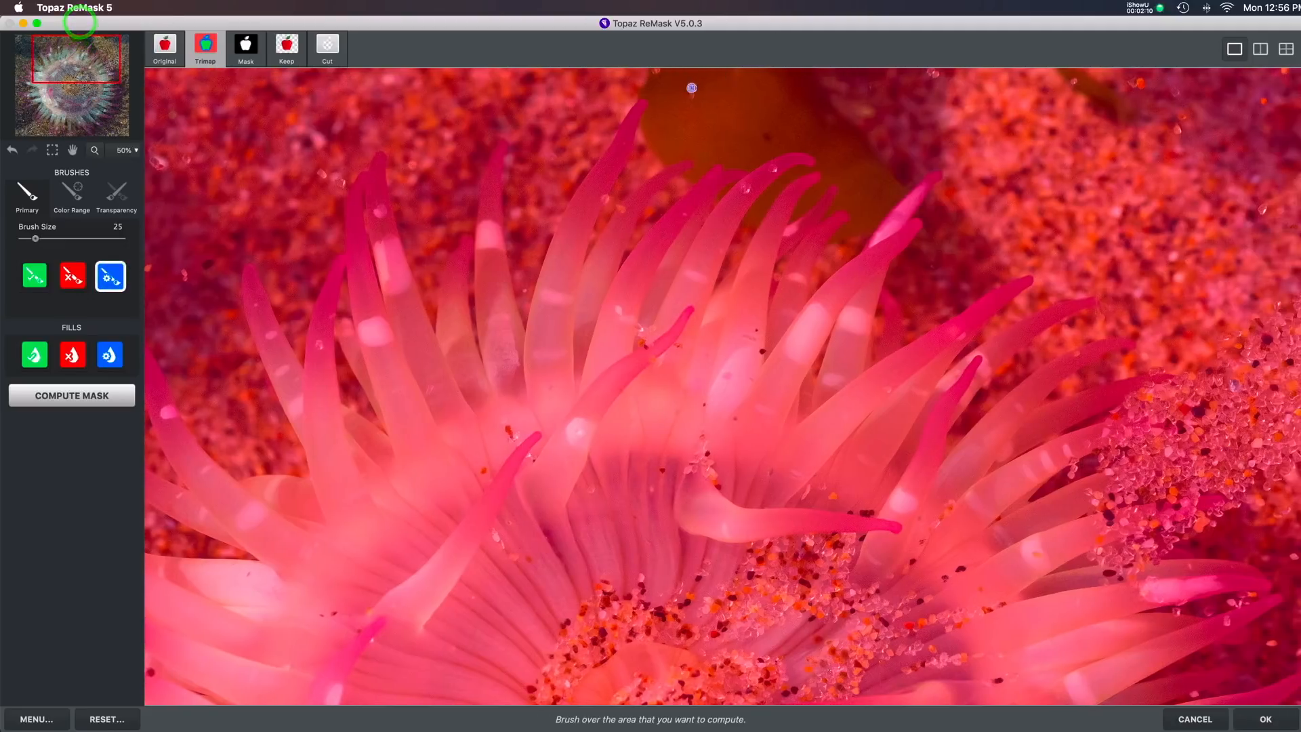
mouse_move(654, 68)
left_mouse_down()
mouse_move(636, 99)
mouse_move(662, 164)
left_mouse_up()
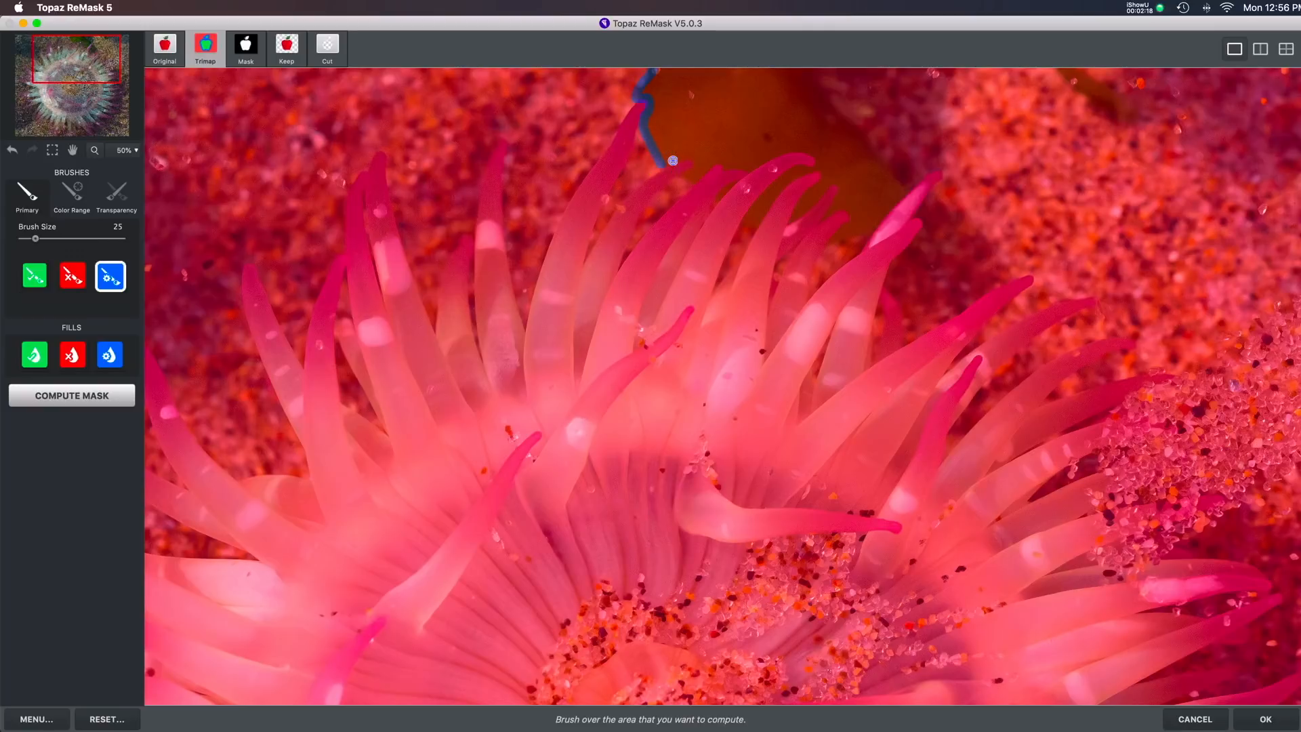
With the blue compute brush at size 15, trace around the tentacle tips along the green leaf's lower edge
key("super+equal")
left_click(76, 68)
mouse_move(77, 68)
left_mouse_down()
mouse_move(73, 26)
mouse_move(83, 25)
left_mouse_up()
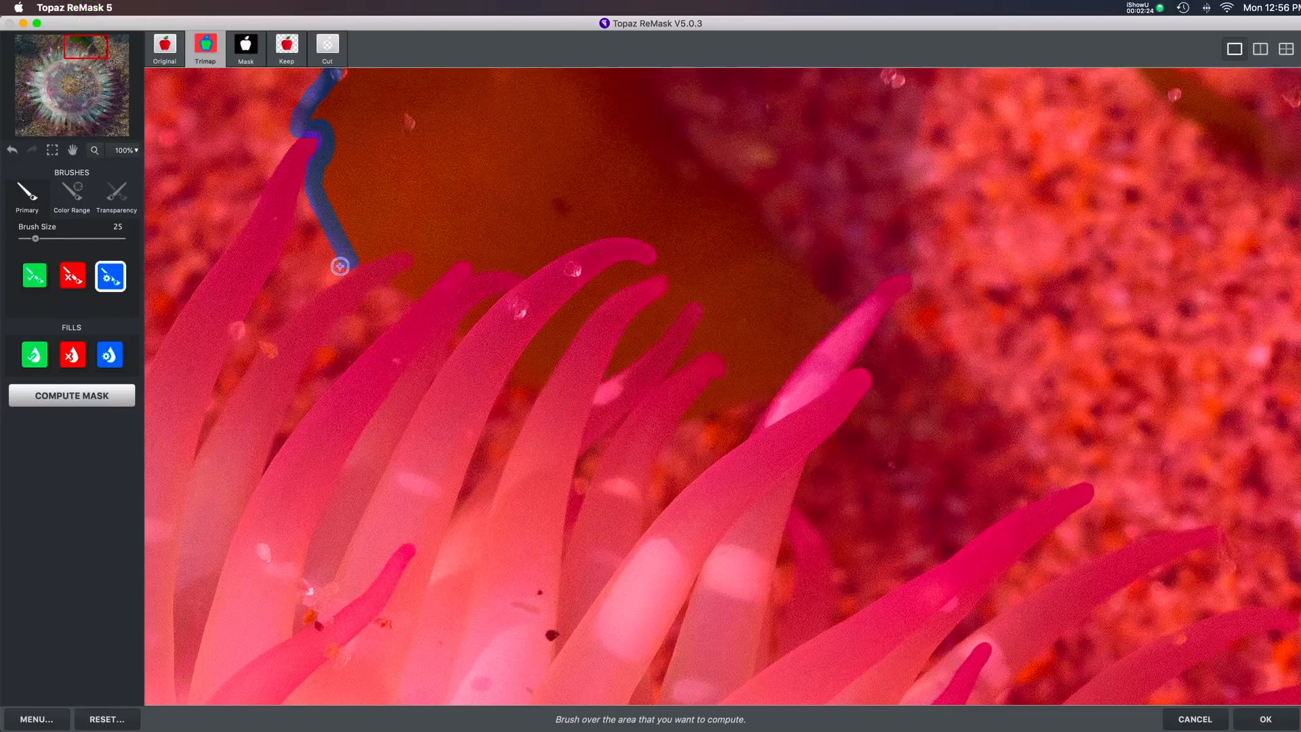
key("bracketleft")
key("bracketleft")
mouse_move(349, 260)
left_mouse_down()
mouse_move(408, 250)
mouse_move(412, 267)
mouse_move(390, 286)
mouse_move(418, 294)
mouse_move(459, 261)
mouse_move(527, 276)
left_mouse_up()
mouse_move(547, 264)
left_mouse_down()
mouse_move(601, 236)
mouse_move(656, 248)
mouse_move(655, 263)
mouse_move(620, 263)
mouse_move(570, 296)
mouse_move(513, 381)
mouse_move(540, 383)
mouse_move(603, 301)
mouse_move(664, 275)
mouse_move(601, 378)
mouse_move(691, 300)
mouse_move(700, 314)
mouse_move(665, 380)
mouse_move(723, 352)
mouse_move(723, 375)
mouse_move(688, 421)
mouse_move(769, 394)
left_mouse_up()
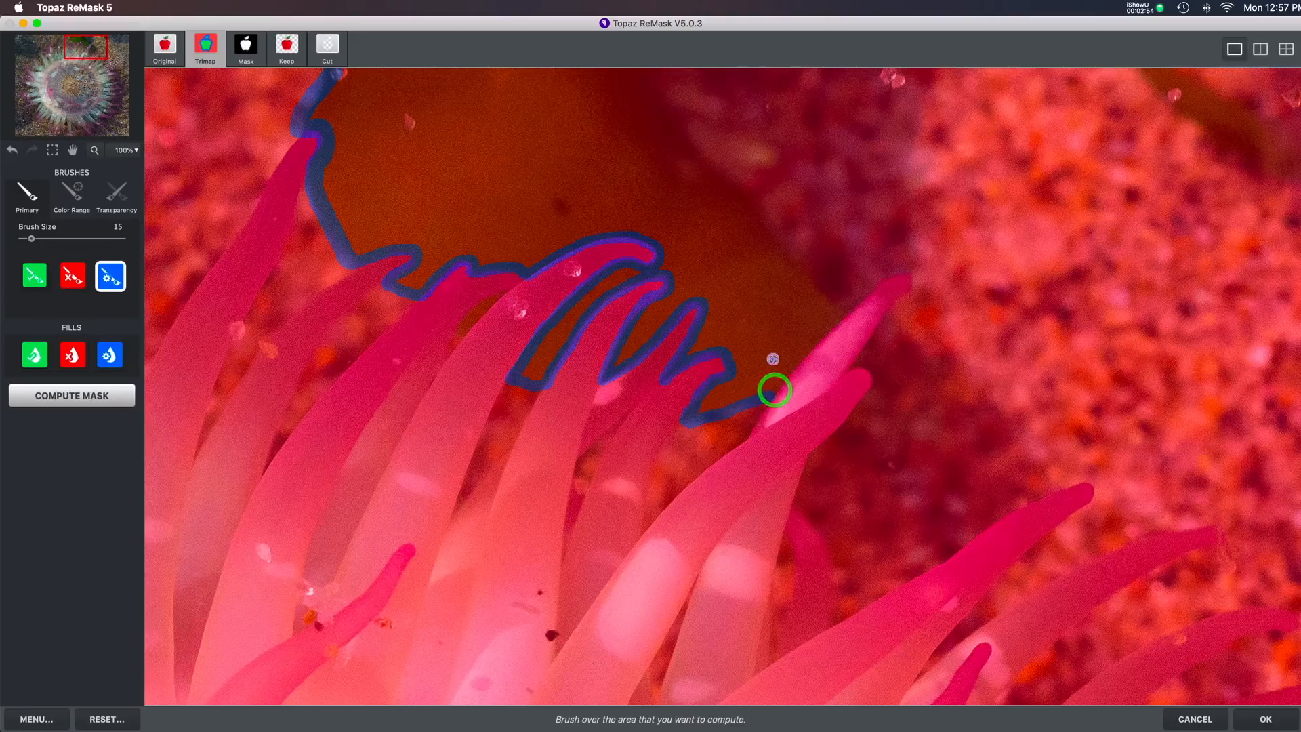
left_click_drag(772, 393, 852, 308)
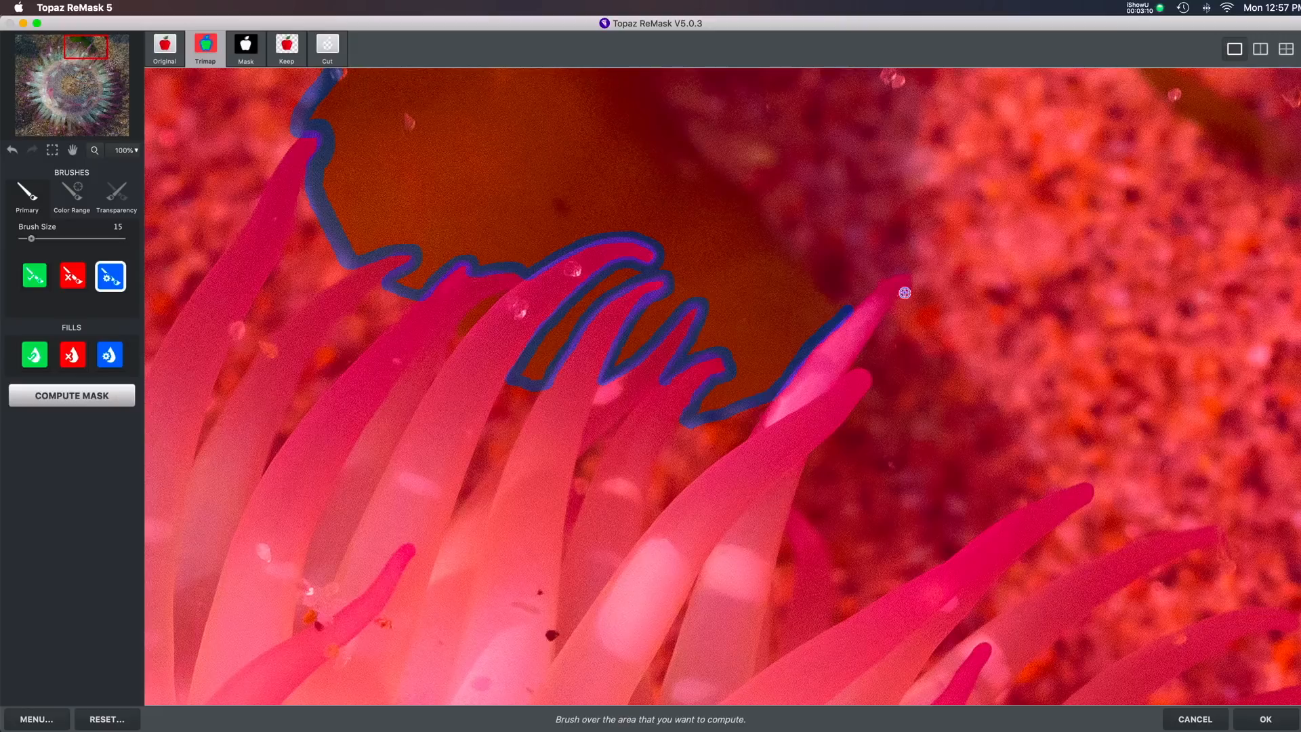
Close the blue outline along the leaf's right side and the photo's top edge, and outline the small tentacle gap at brush size 10
mouse_move(844, 315)
left_mouse_down()
mouse_move(920, 263)
mouse_move(910, 190)
mouse_move(945, 24)
left_mouse_up()
left_click_drag(330, 71, 941, 70)
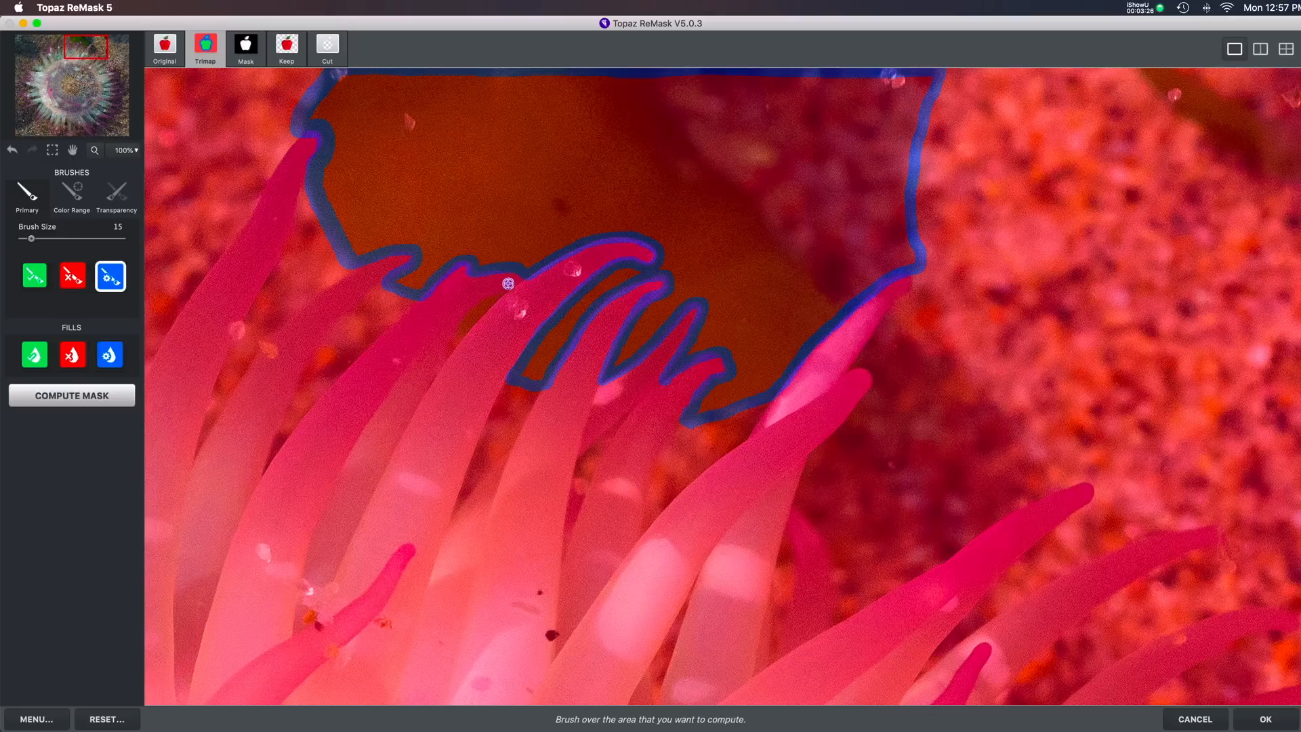
key("bracketleft")
mouse_move(509, 289)
left_mouse_down()
mouse_move(454, 328)
mouse_move(468, 331)
mouse_move(506, 293)
mouse_move(473, 324)
left_mouse_up()
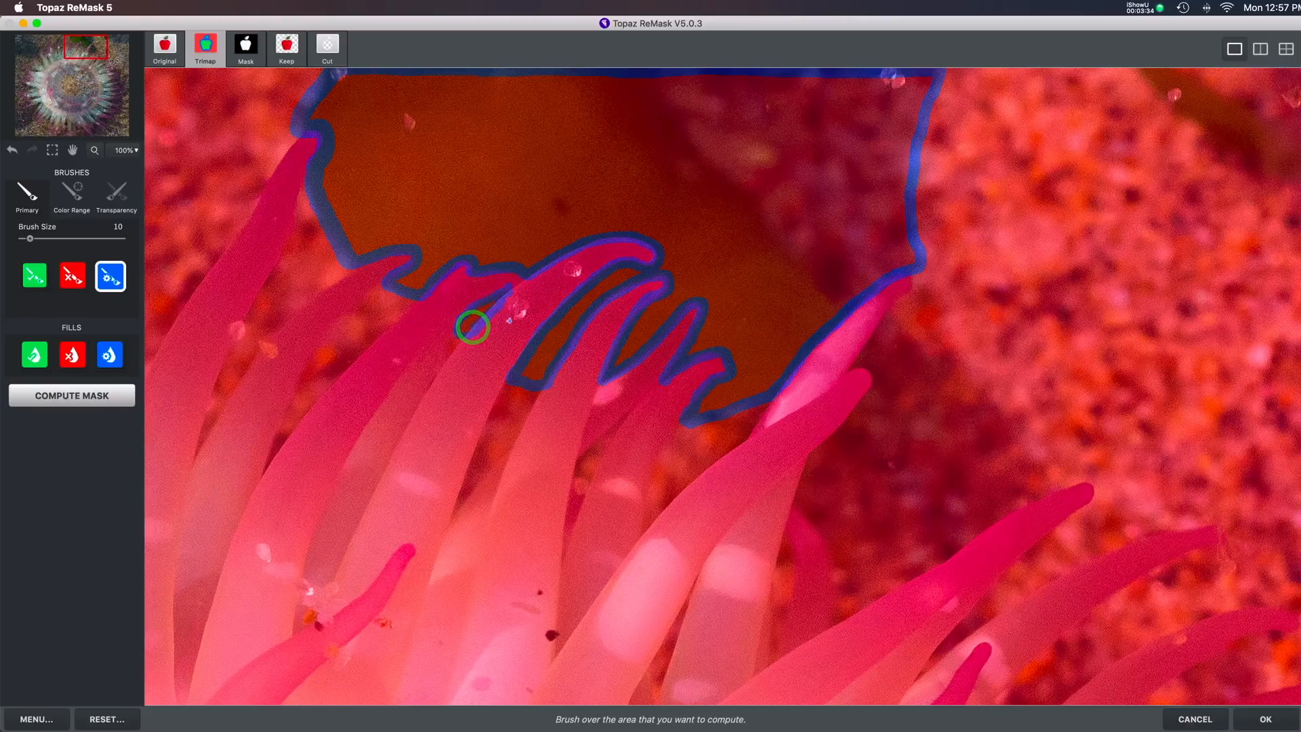
Fill the outlined leaf area and the two enclosed tentacle gaps with the green keep colour, and compute the mask
left_click(35, 354)
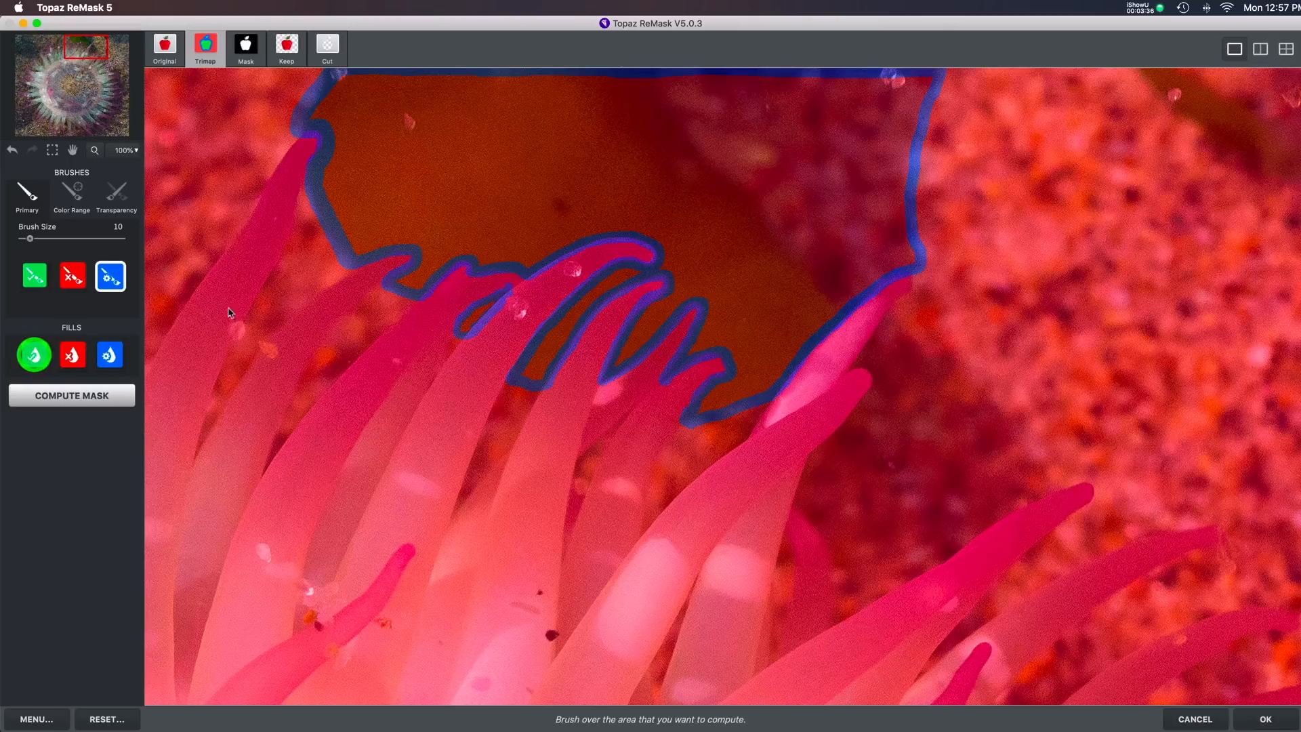
left_click(521, 201)
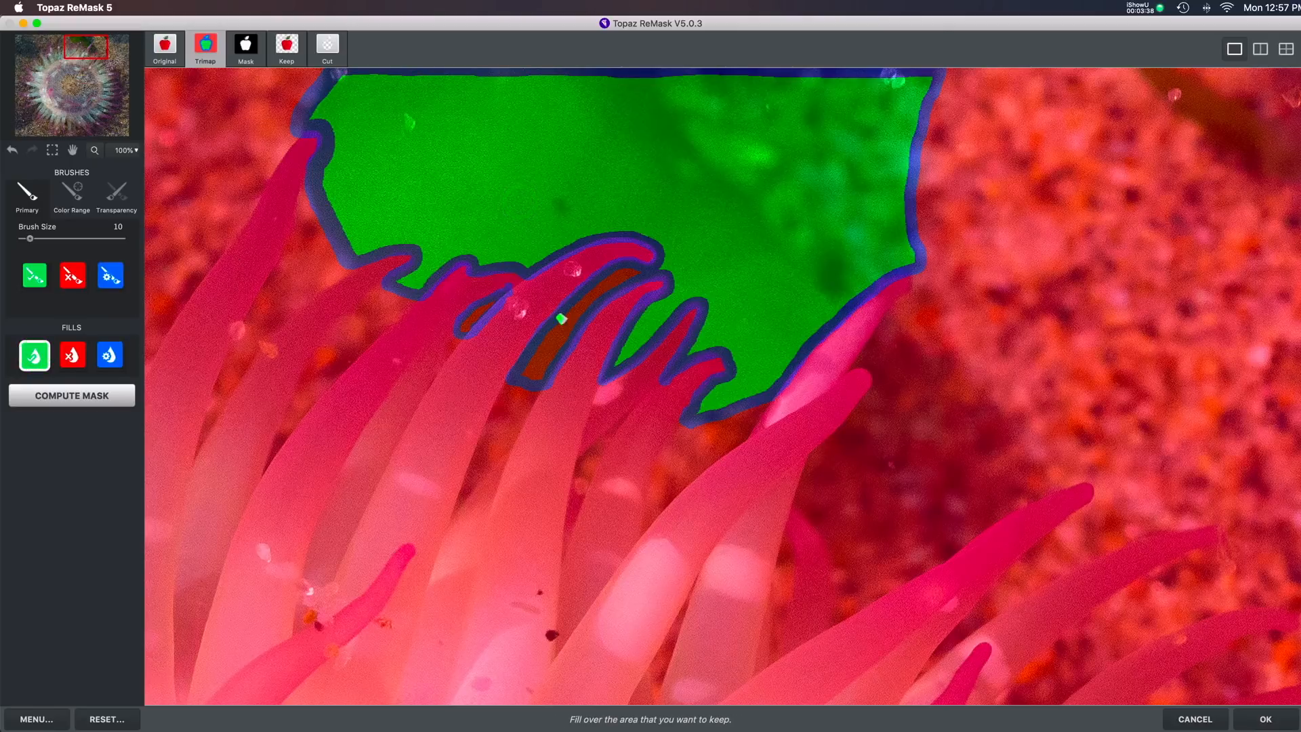
left_click(557, 335)
left_click(470, 316)
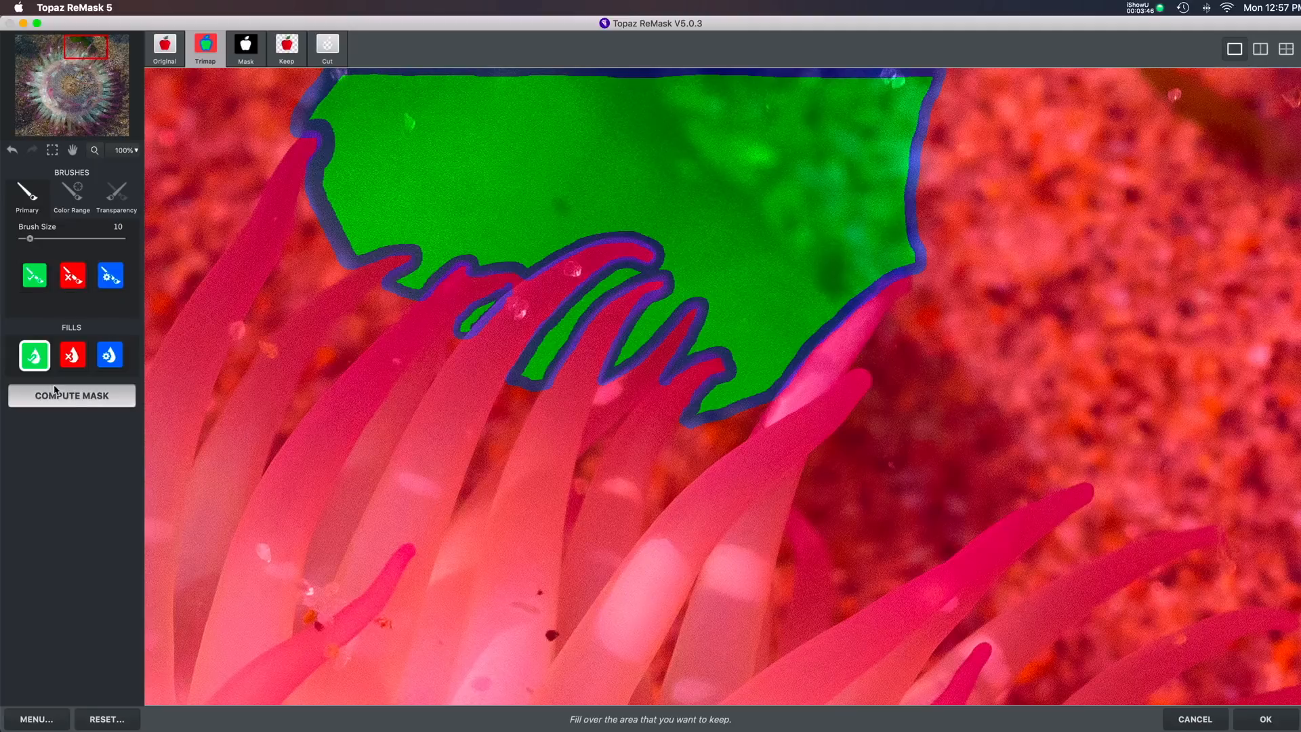
left_click(76, 397)
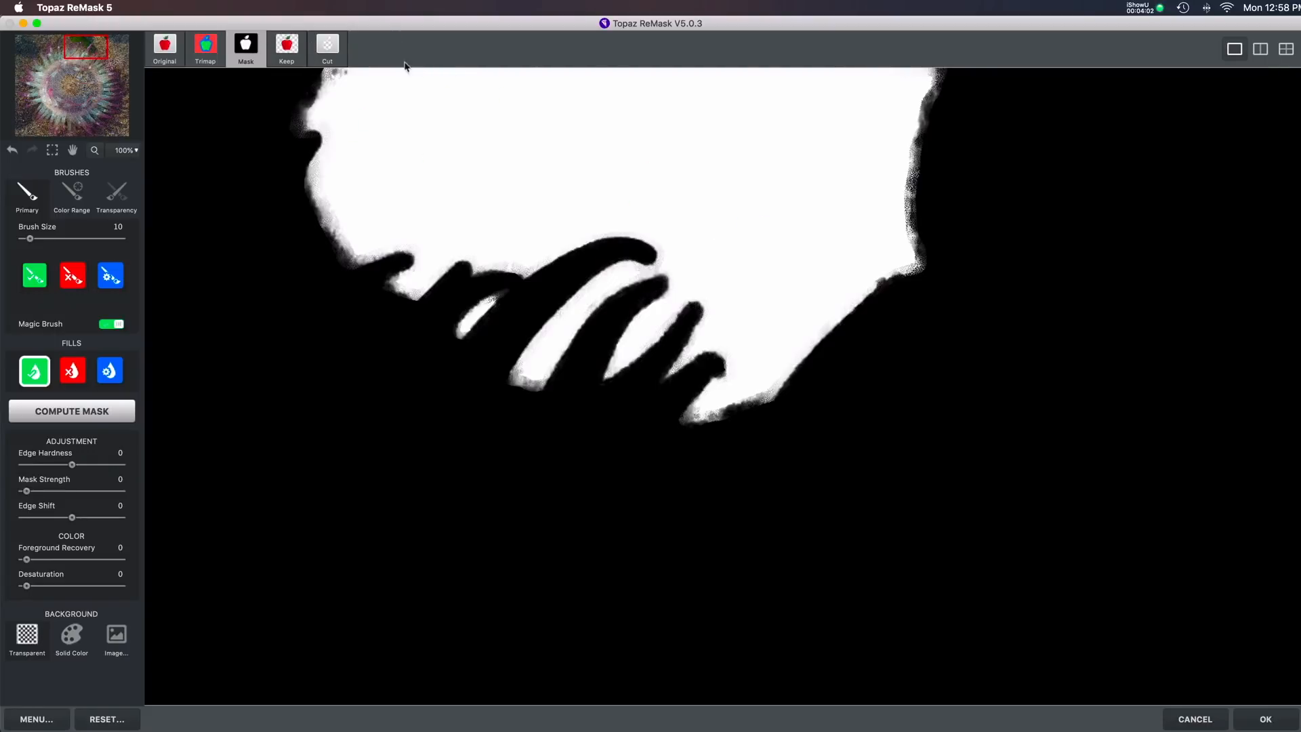
Preview the kept and cut results, set Edge Hardness to -47 and Edge Shift to 4, and apply the mask
left_click(287, 46)
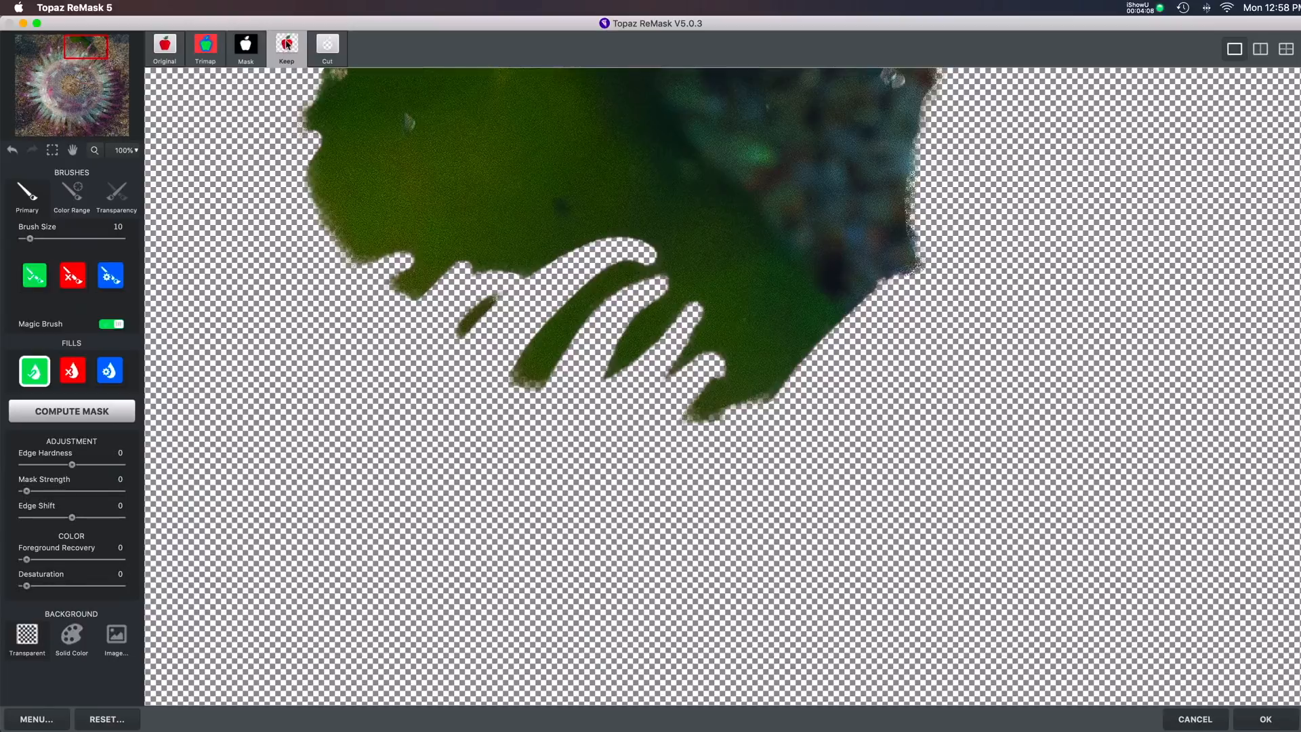
left_click(328, 46)
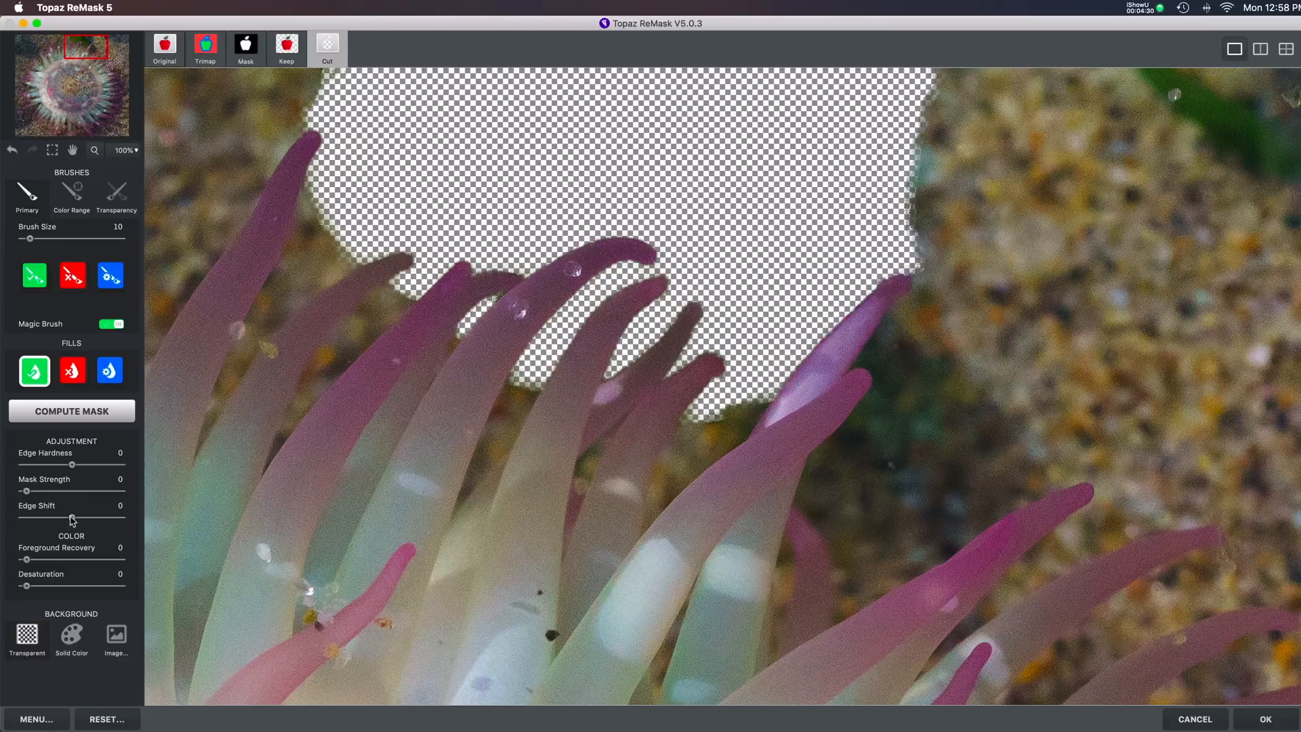
left_click_drag(74, 519, 86, 520)
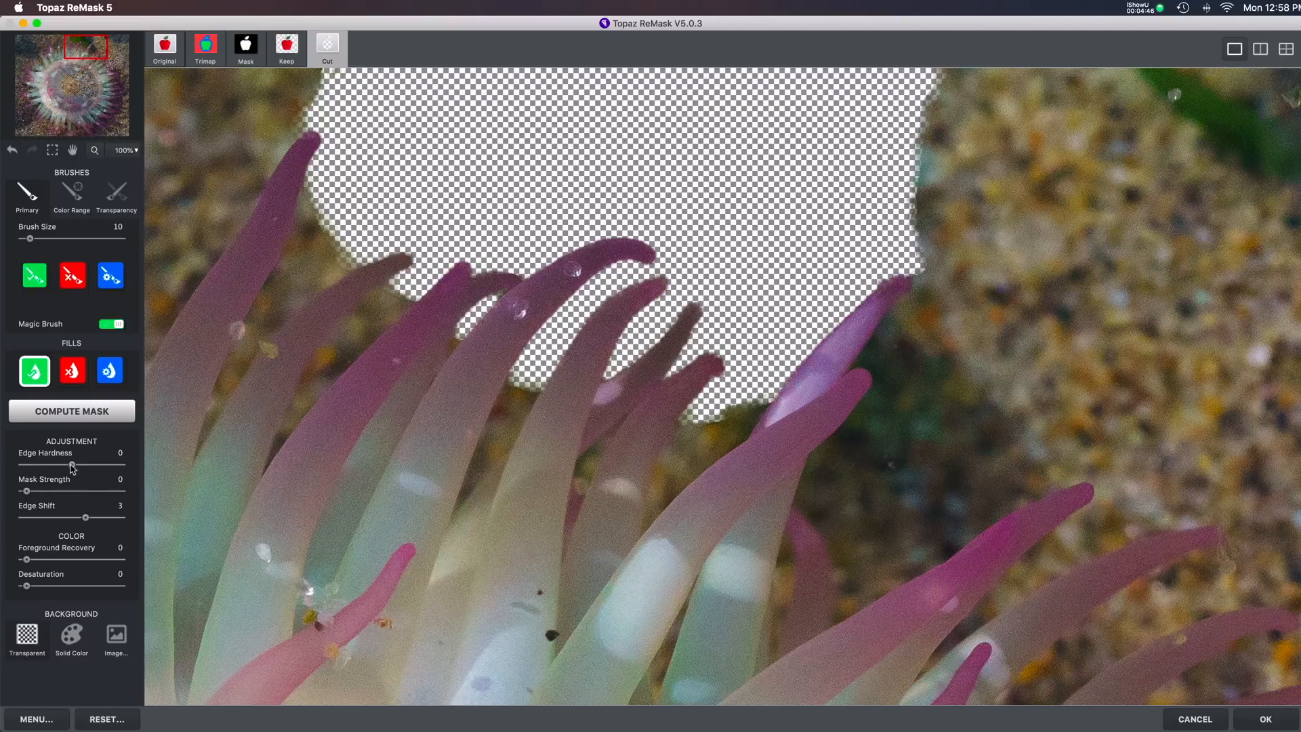
left_click_drag(72, 466, 48, 469)
left_click_drag(48, 468, 51, 470)
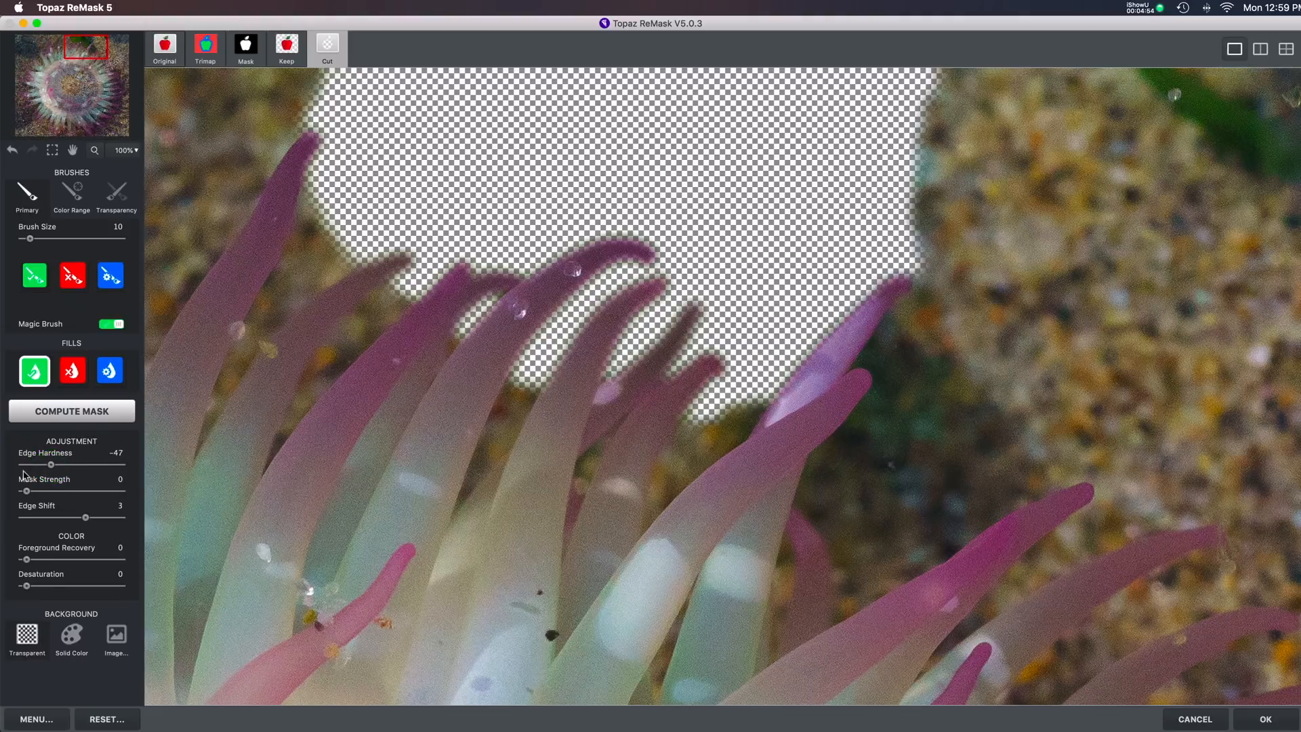
left_click_drag(88, 521, 82, 520)
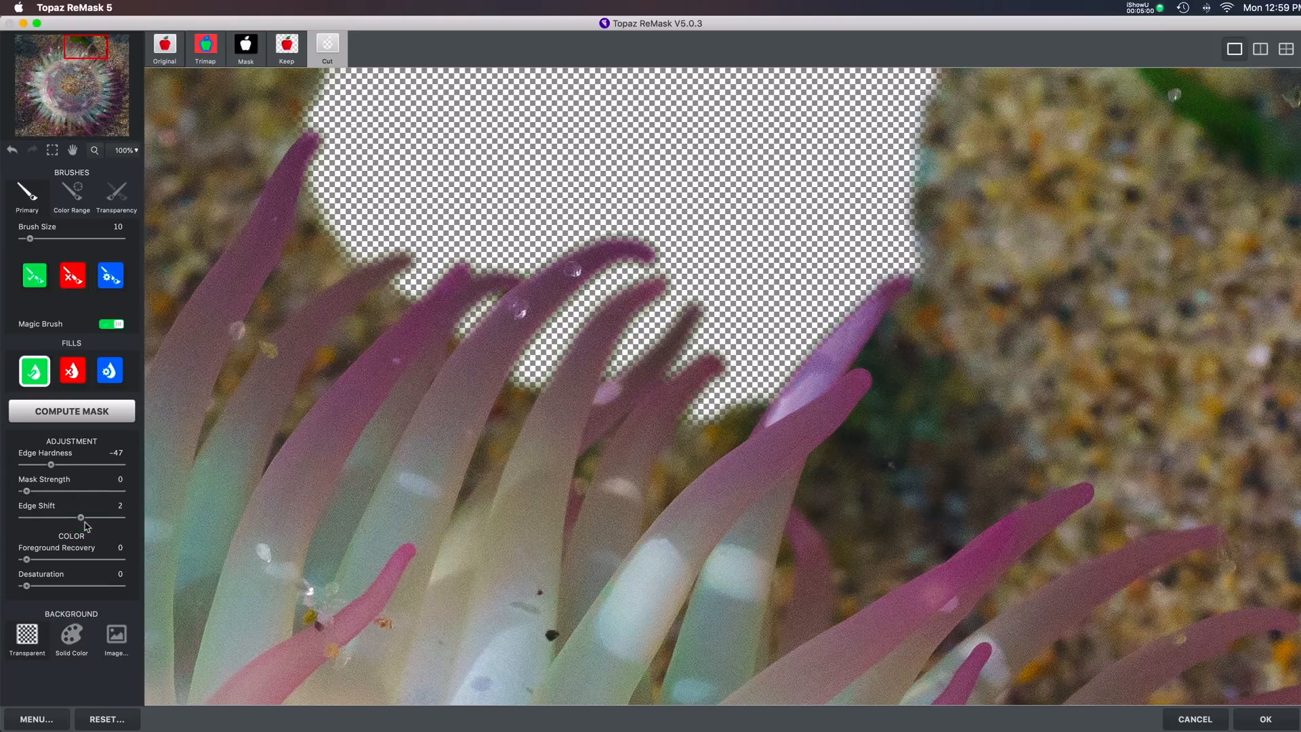
left_click_drag(83, 521, 85, 521)
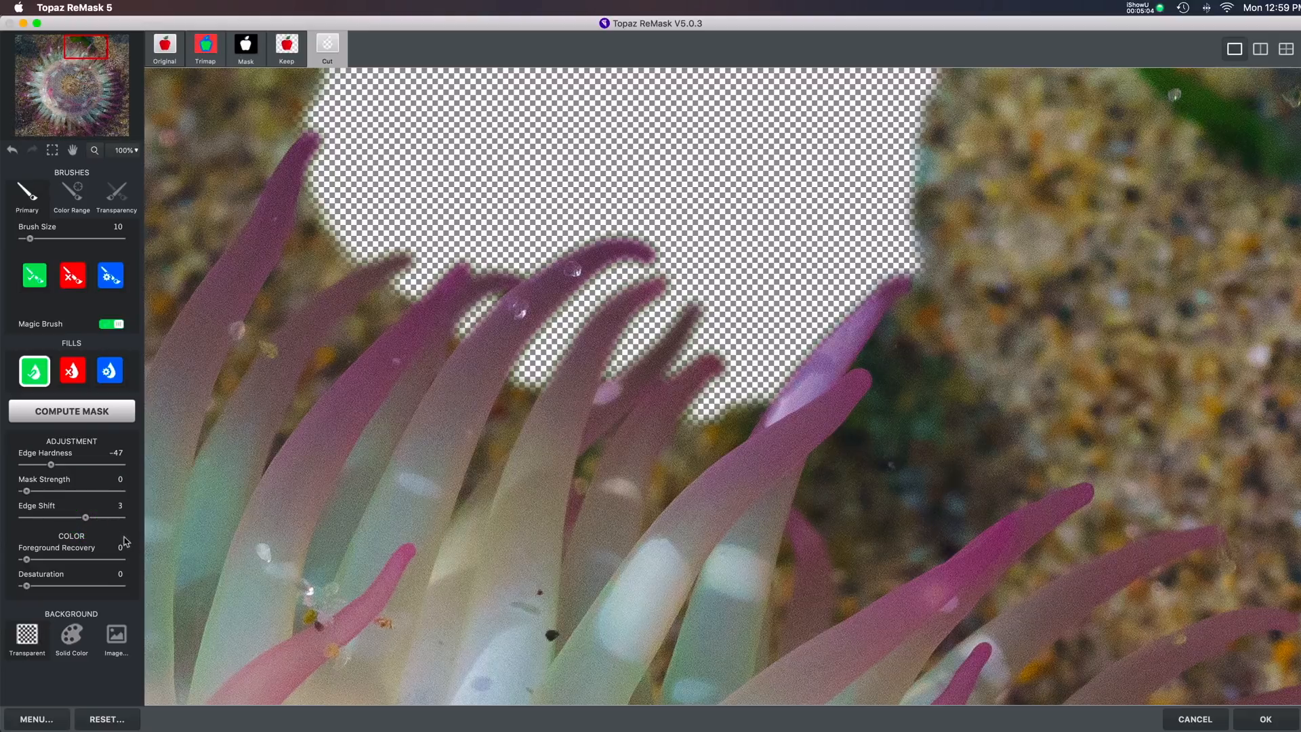
left_click_drag(89, 519, 88, 524)
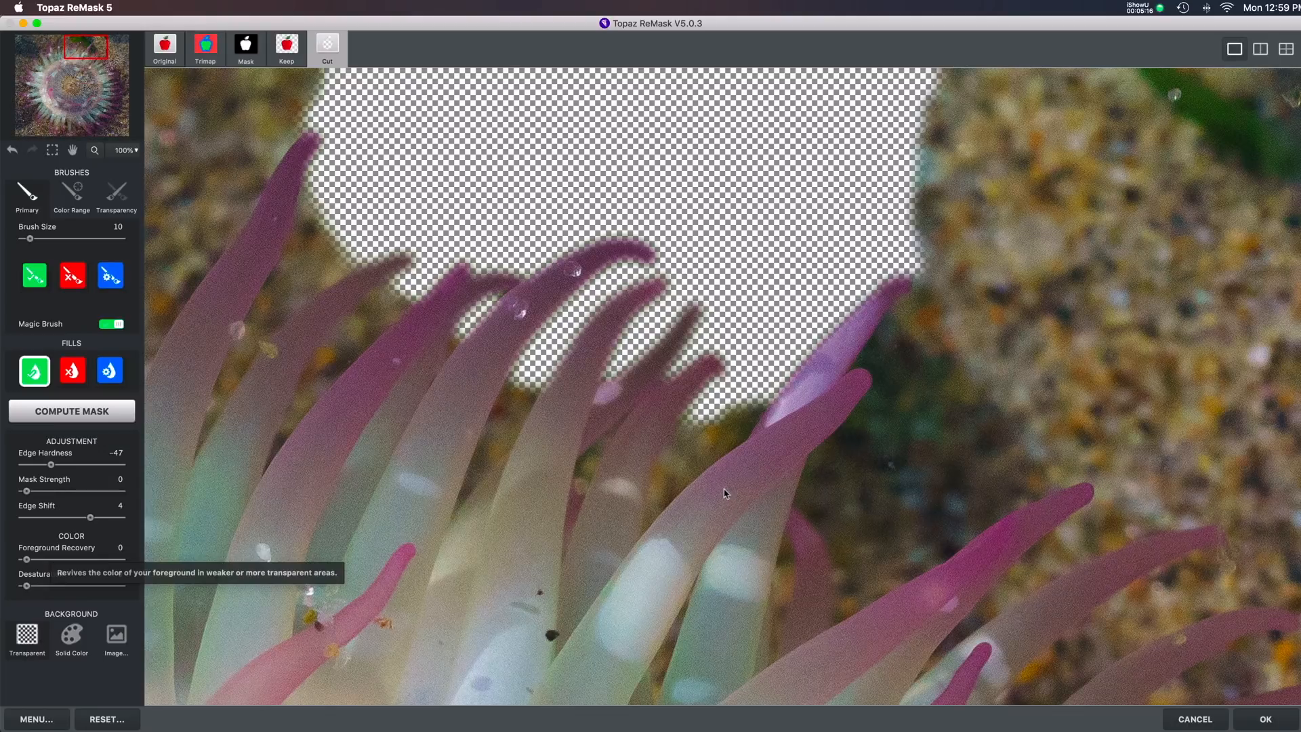
left_click(1265, 719)
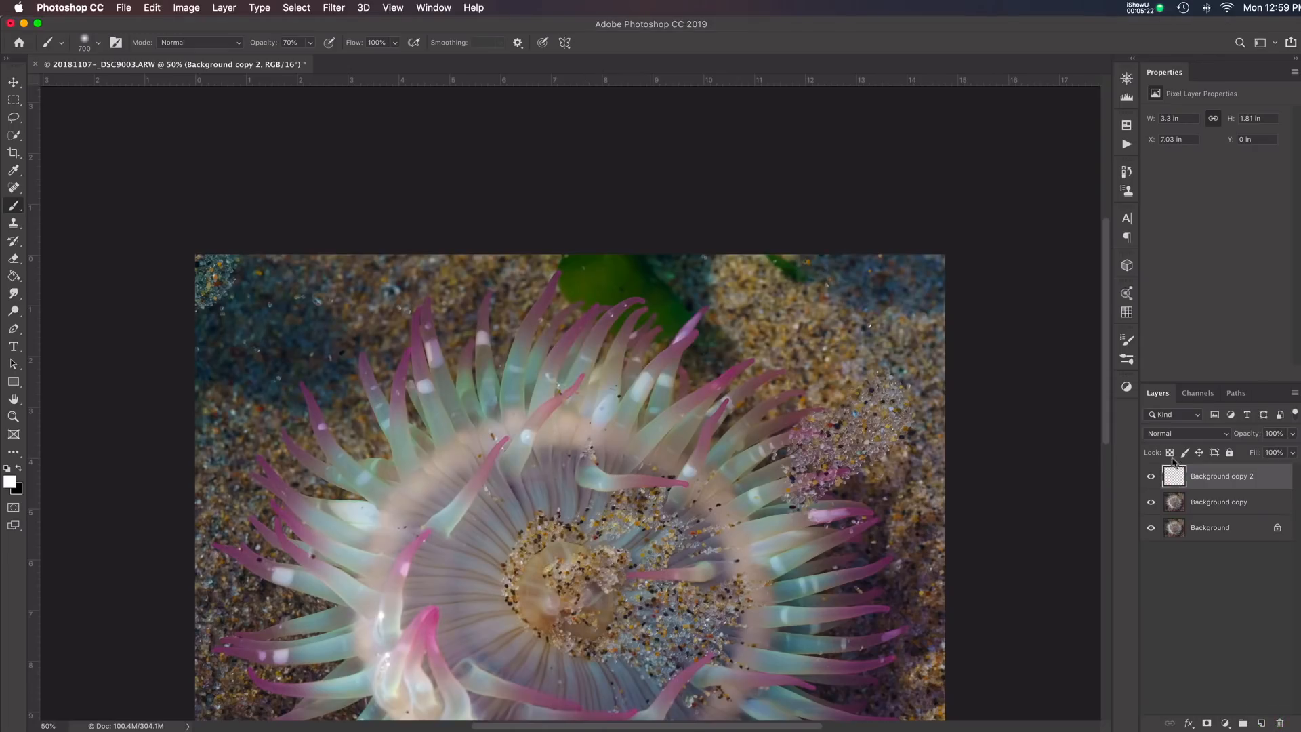
Hide the Background copy and Background layers to inspect the isolated leaf, and show both layers again
left_click(1150, 502)
left_click(1150, 527)
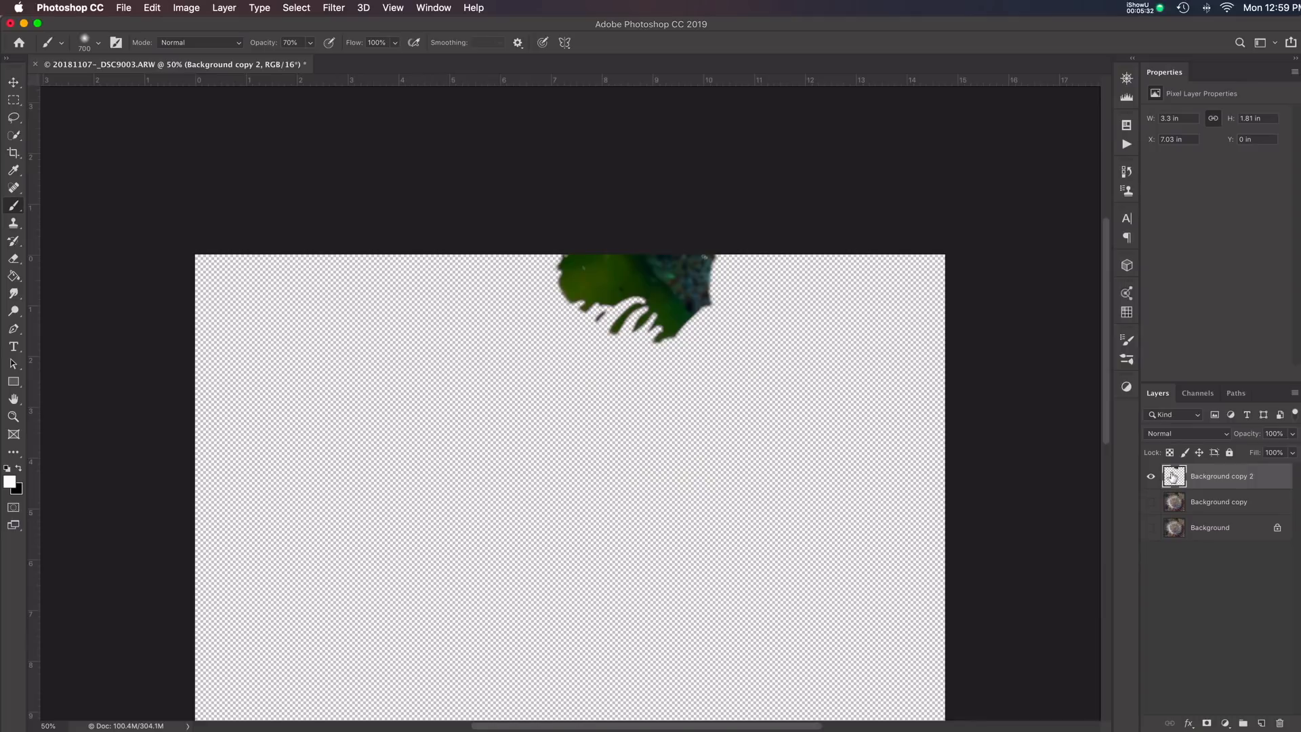
left_click(1150, 502)
left_click(1150, 527)
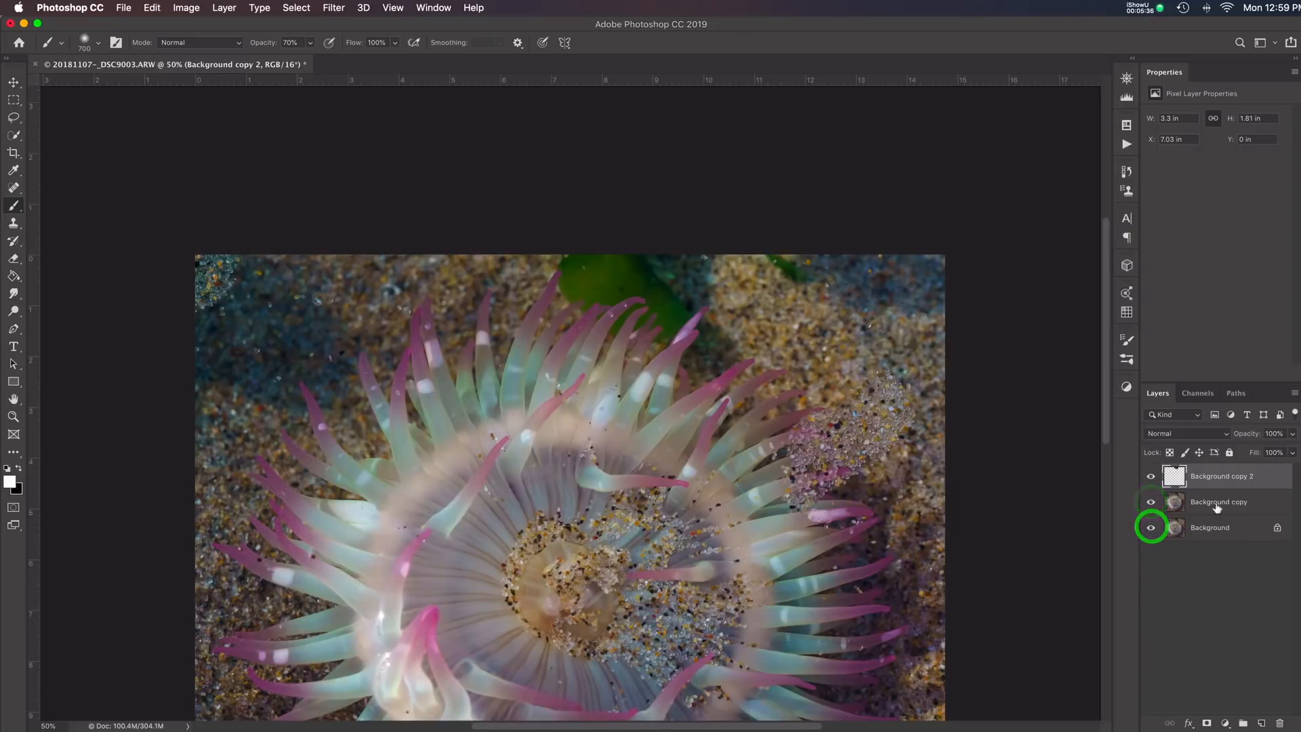
Delete the Background copy layer
left_click(1172, 501)
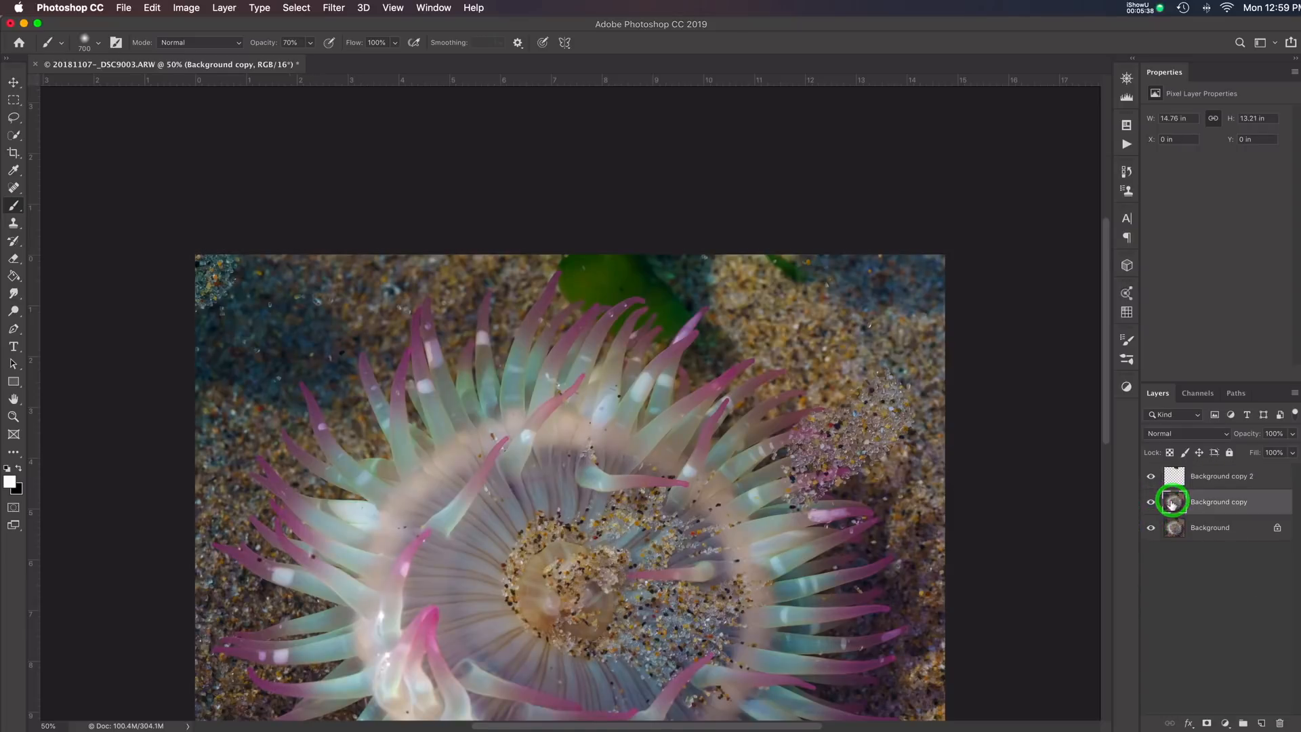
double_click(1172, 501)
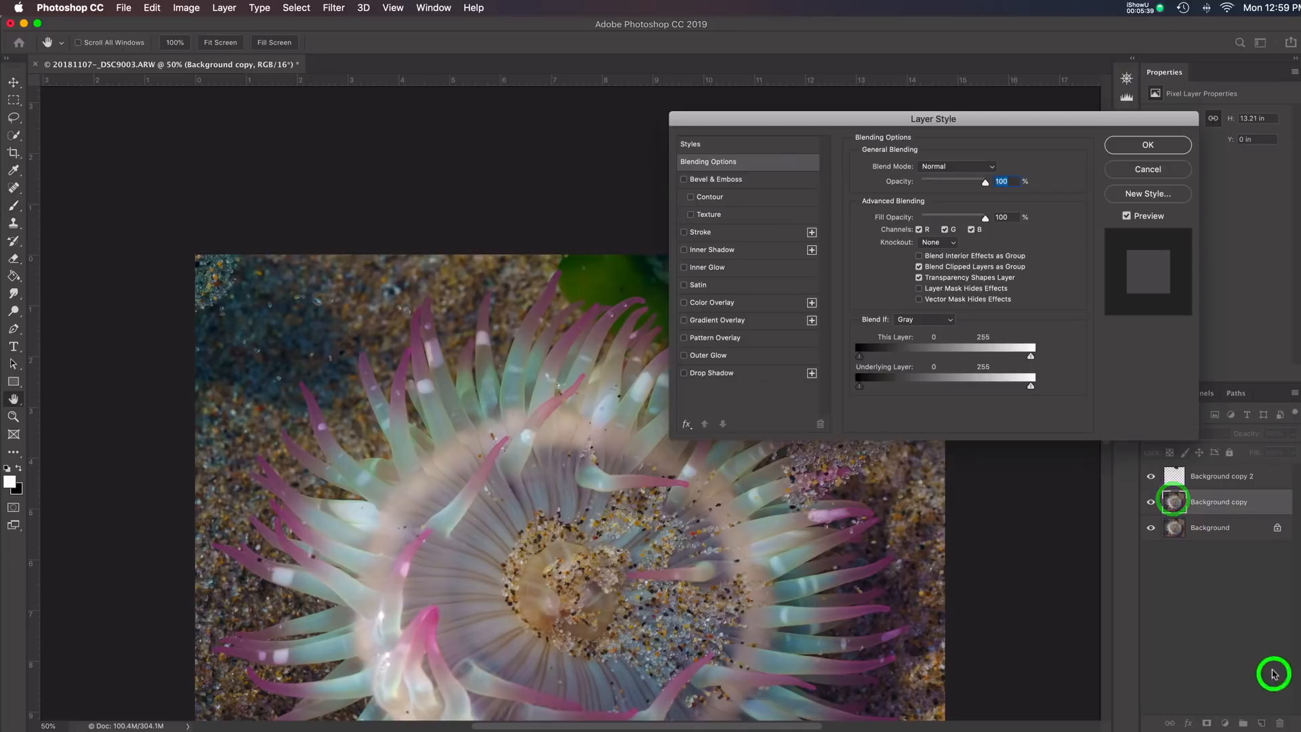
left_click(1147, 169)
left_click_drag(1174, 501, 1280, 720)
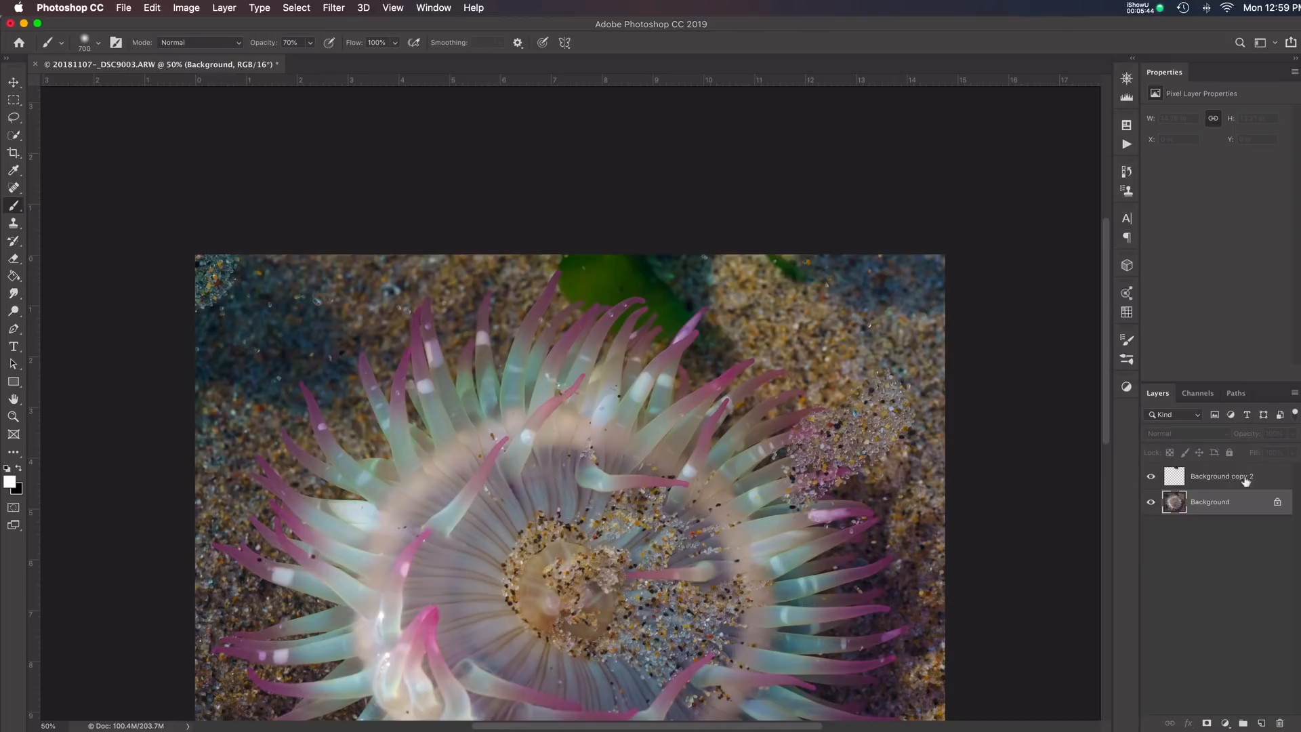
Duplicate the Background copy 2 layer and hide the original
left_click(1174, 480)
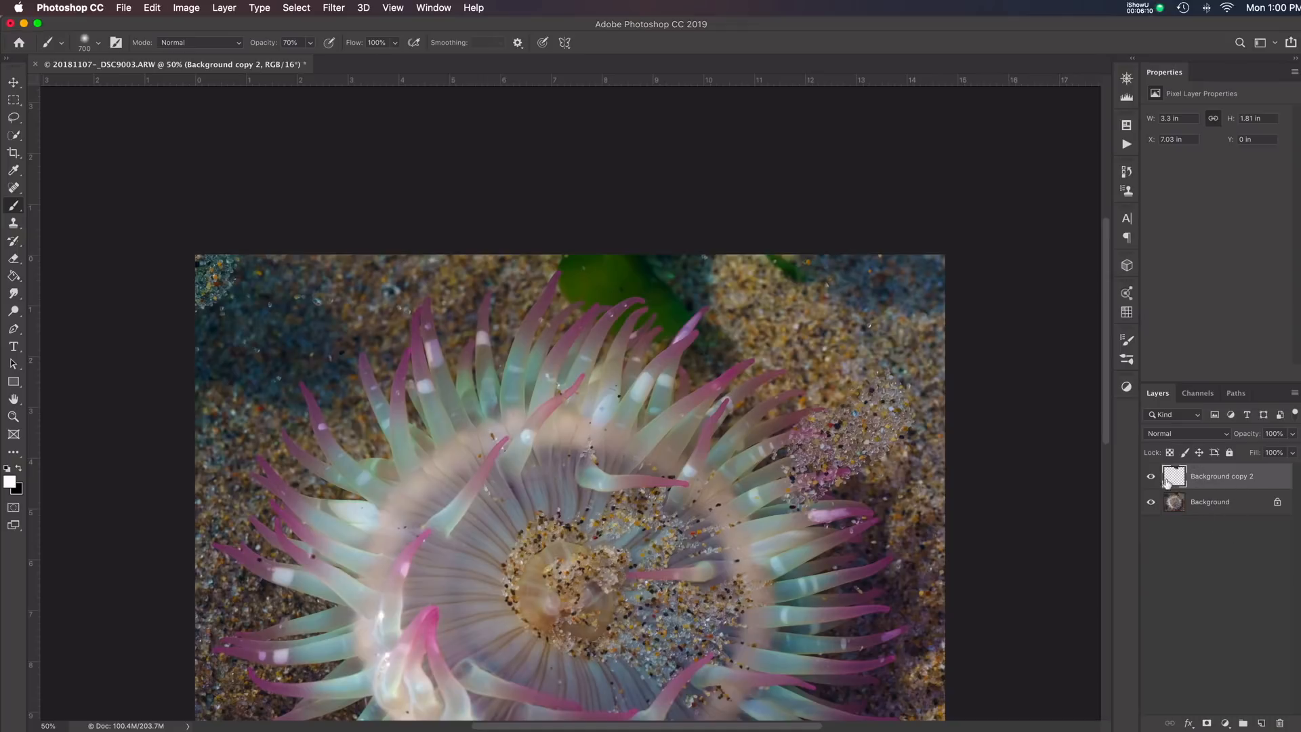
left_click_drag(1172, 475, 1262, 722)
left_click(1151, 502)
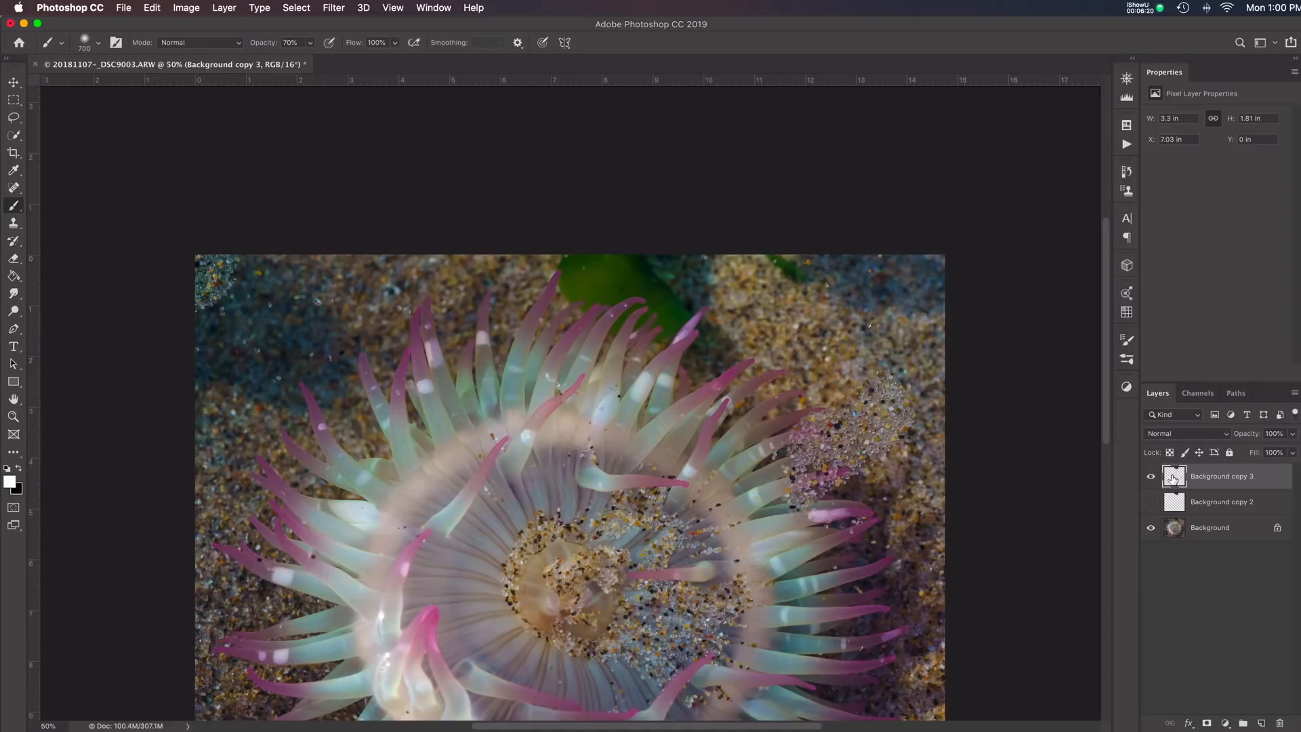
Load the top layer's leaf shape as a selection and clone sand from the area right of it over the green leaf
left_click(1175, 478, "super")
left_click(14, 222)
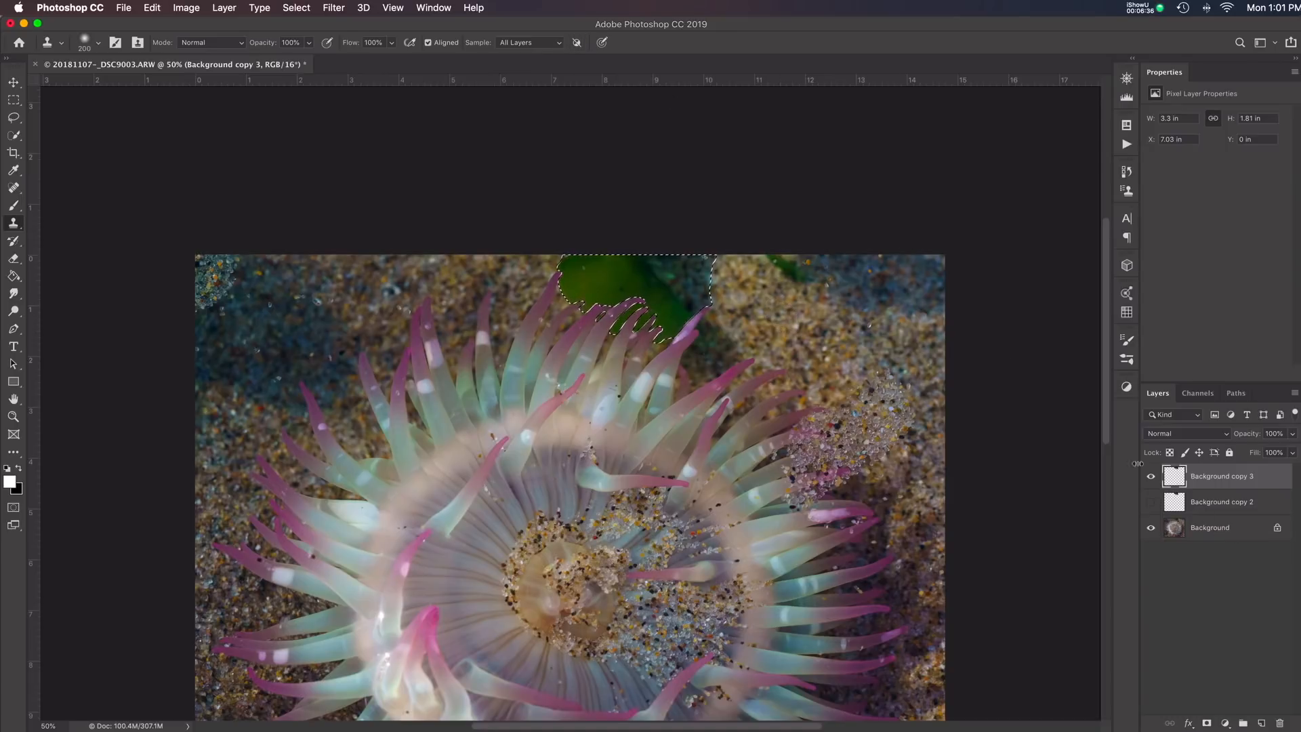
left_click(782, 316, "alt")
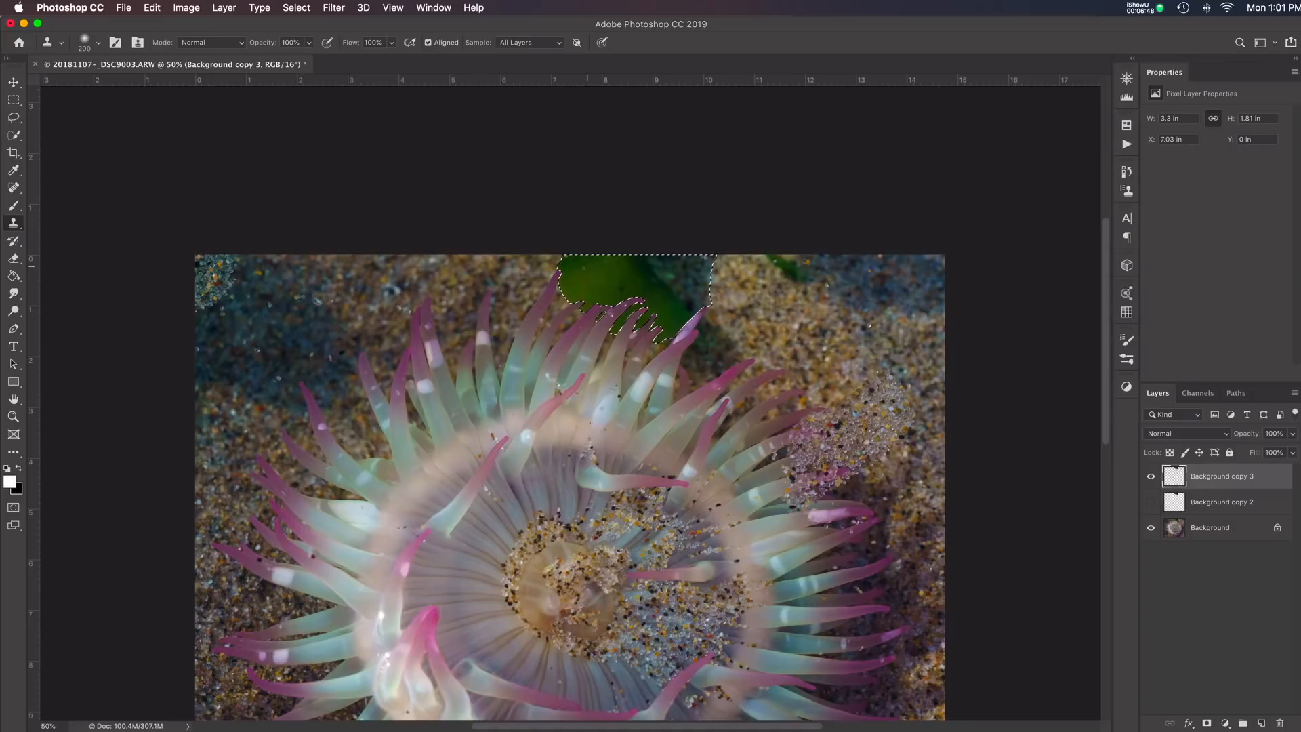
mouse_move(698, 306)
left_mouse_down()
mouse_move(597, 308)
mouse_move(651, 313)
mouse_move(600, 329)
mouse_move(673, 336)
mouse_move(607, 296)
mouse_move(570, 294)
mouse_move(569, 263)
mouse_move(556, 260)
mouse_move(681, 269)
mouse_move(683, 286)
mouse_move(642, 292)
mouse_move(709, 276)
left_mouse_up()
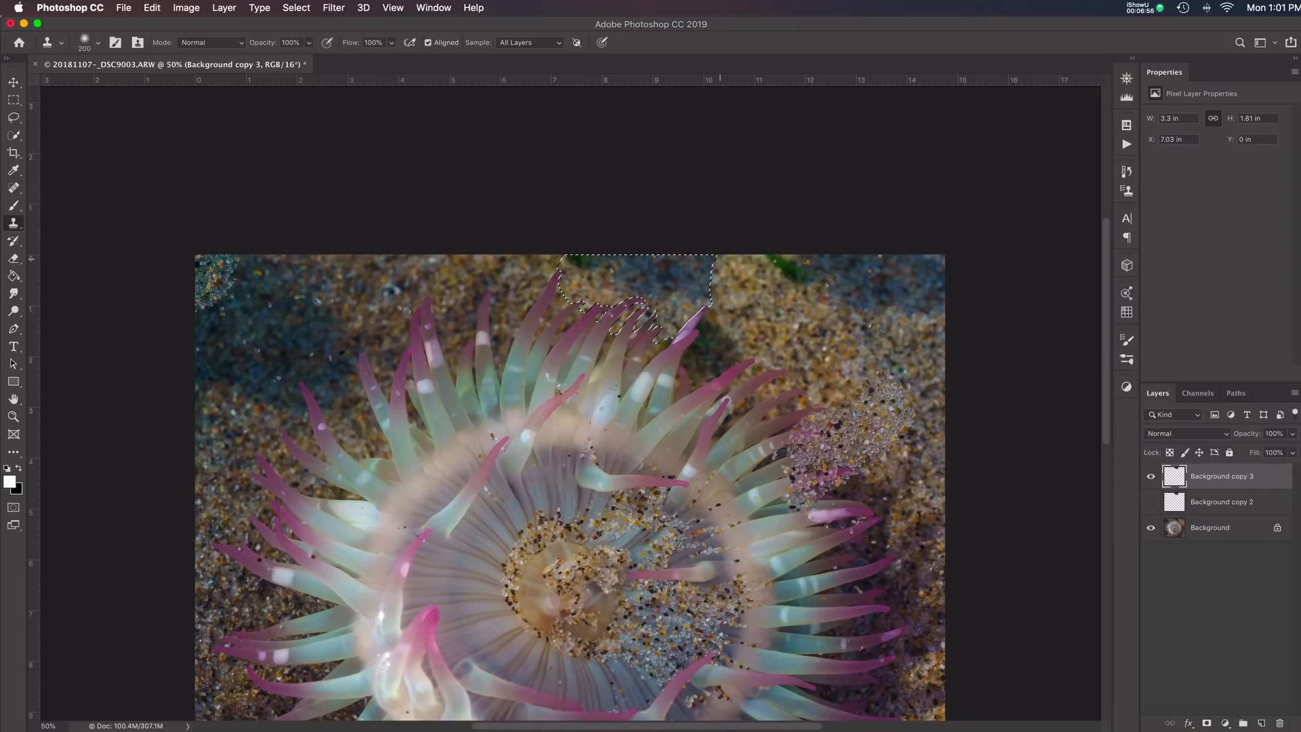
Resample lighter sand right of the selection and clone it over the remaining green and dark blue patches inside it
left_click(776, 331, "alt")
mouse_move(570, 258)
left_mouse_down()
mouse_move(713, 261)
mouse_move(651, 263)
mouse_move(688, 265)
mouse_move(702, 275)
mouse_move(682, 278)
mouse_move(767, 309)
mouse_move(703, 304)
mouse_move(719, 290)
mouse_move(682, 305)
mouse_move(702, 278)
mouse_move(673, 291)
left_mouse_up()
left_click(768, 310, "alt")
left_click_drag(703, 251, 718, 278)
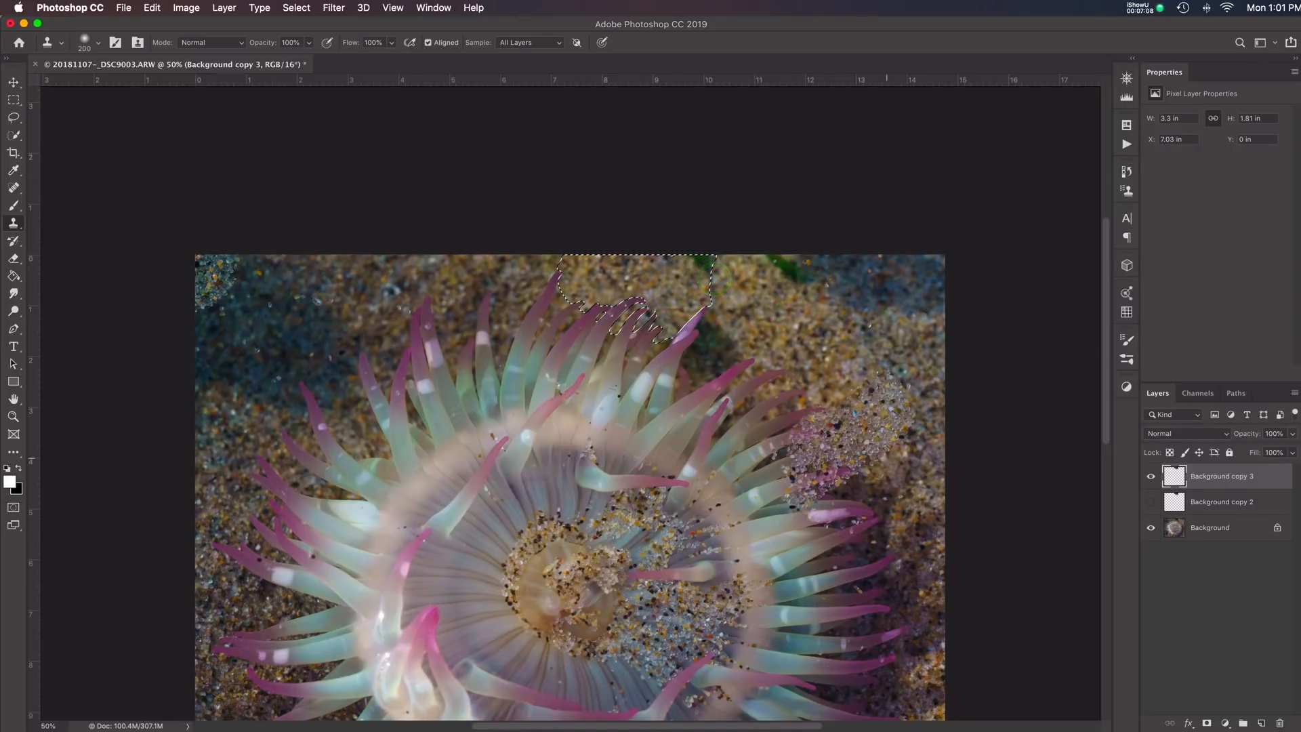
Sample sand right of the selection and clone it over the selection's upper-right edge
left_click(760, 316, "alt")
left_click(713, 277)
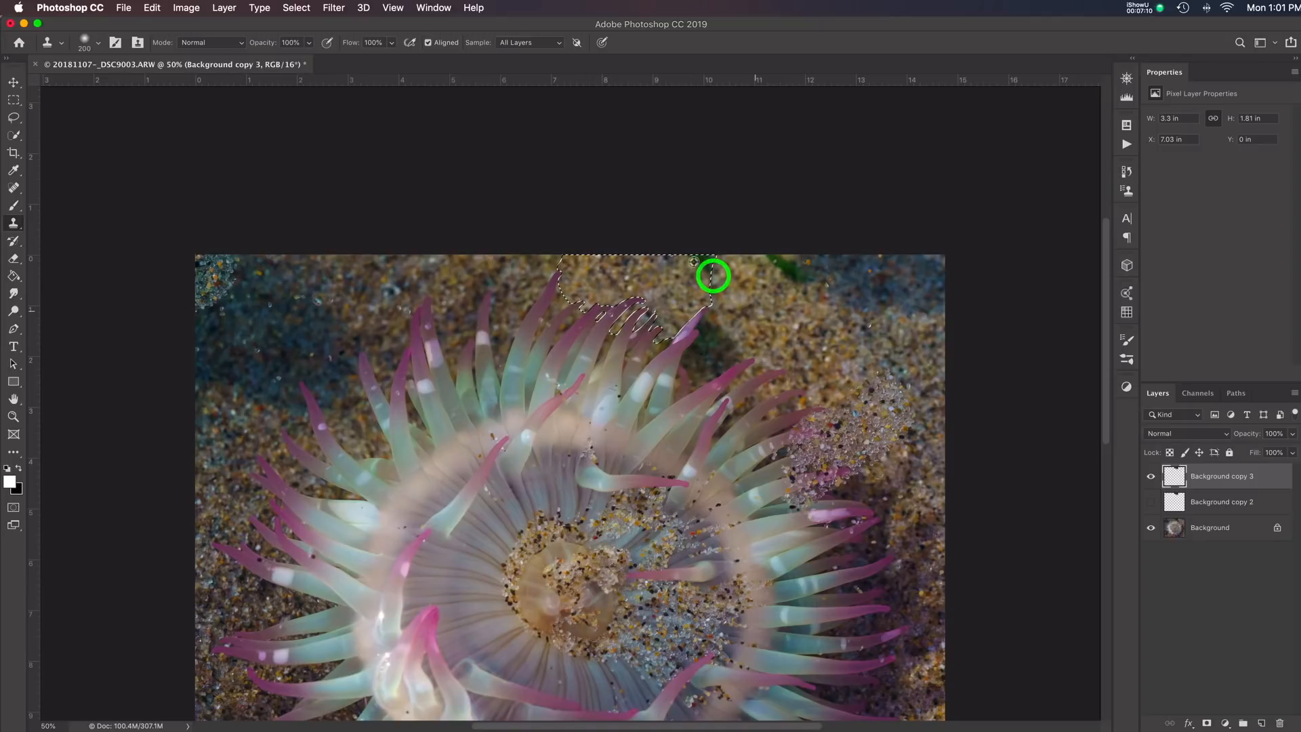
mouse_move(720, 258)
left_mouse_down()
mouse_move(734, 255)
mouse_move(714, 253)
left_mouse_up()
left_click_drag(727, 243, 736, 242)
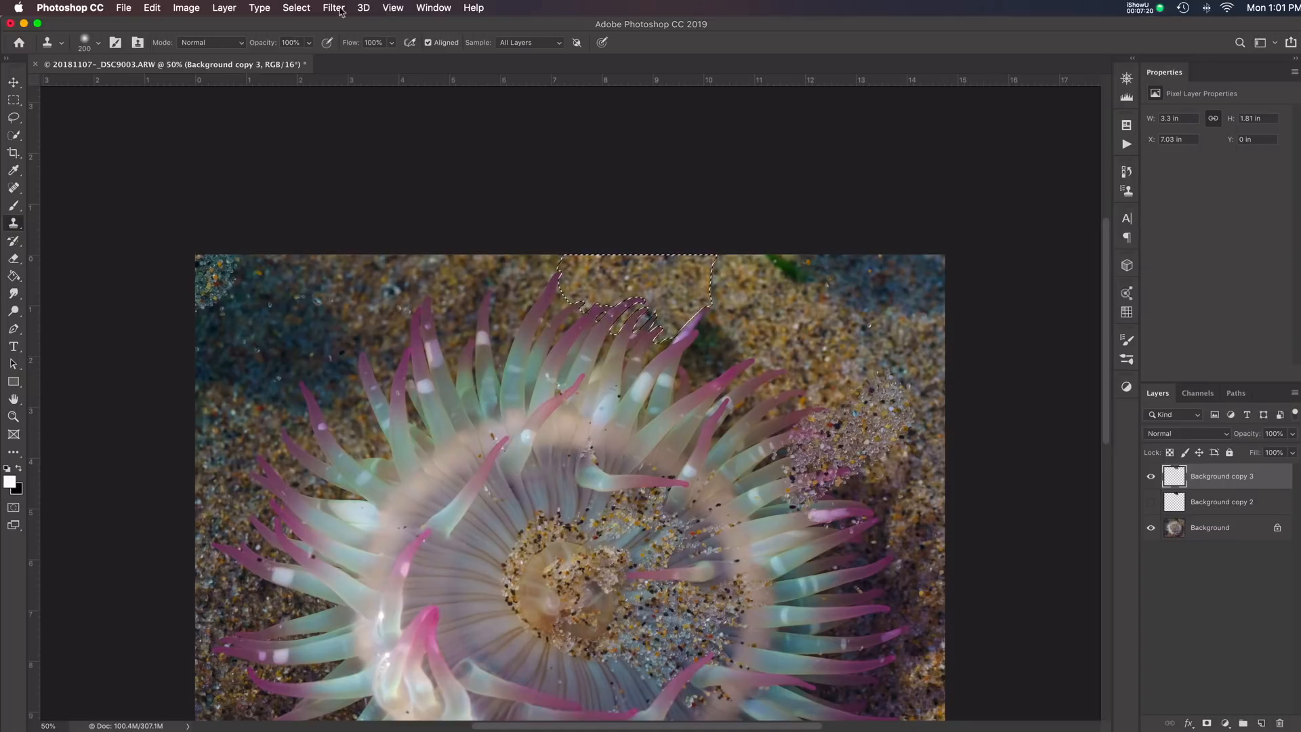
Clear the selection and clone nearby sand over the seam where the leaf's right edge was
left_click(298, 10)
left_click(304, 36)
key("super+equal")
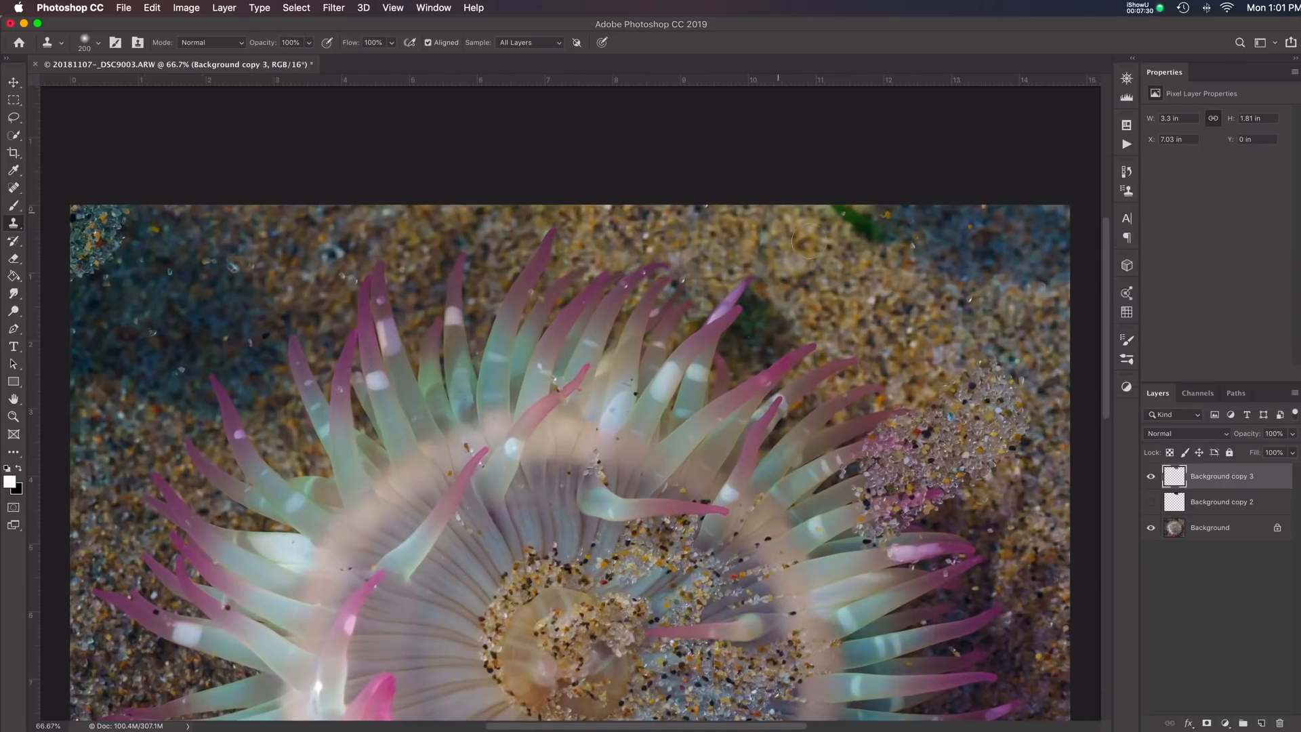
left_click(826, 285, "alt")
left_click_drag(765, 246, 781, 206)
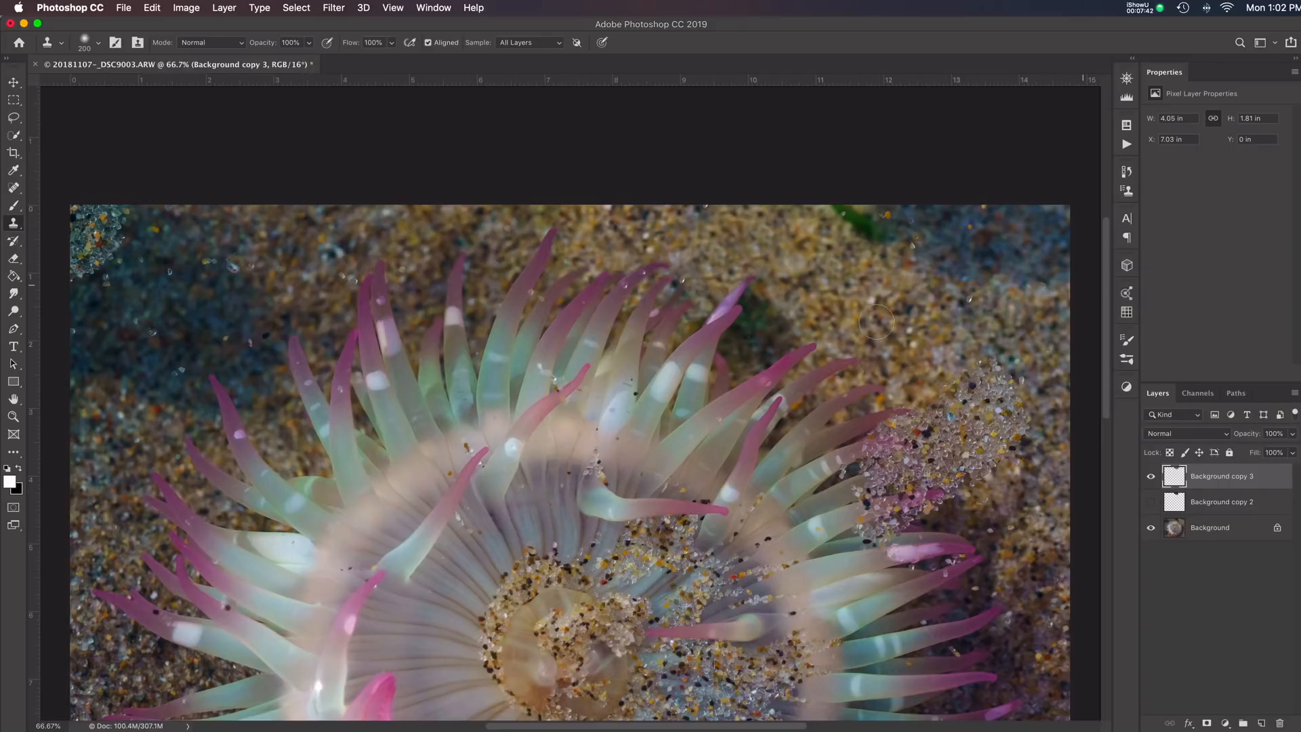
Enlarge the Clone Stamp brush and clone sand over the small green leaf near the image's upper-right corner
key("bracketright")
key("bracketright")
left_click(841, 216, "alt")
mouse_move(892, 214)
left_mouse_down()
mouse_move(914, 209)
mouse_move(897, 215)
left_mouse_up()
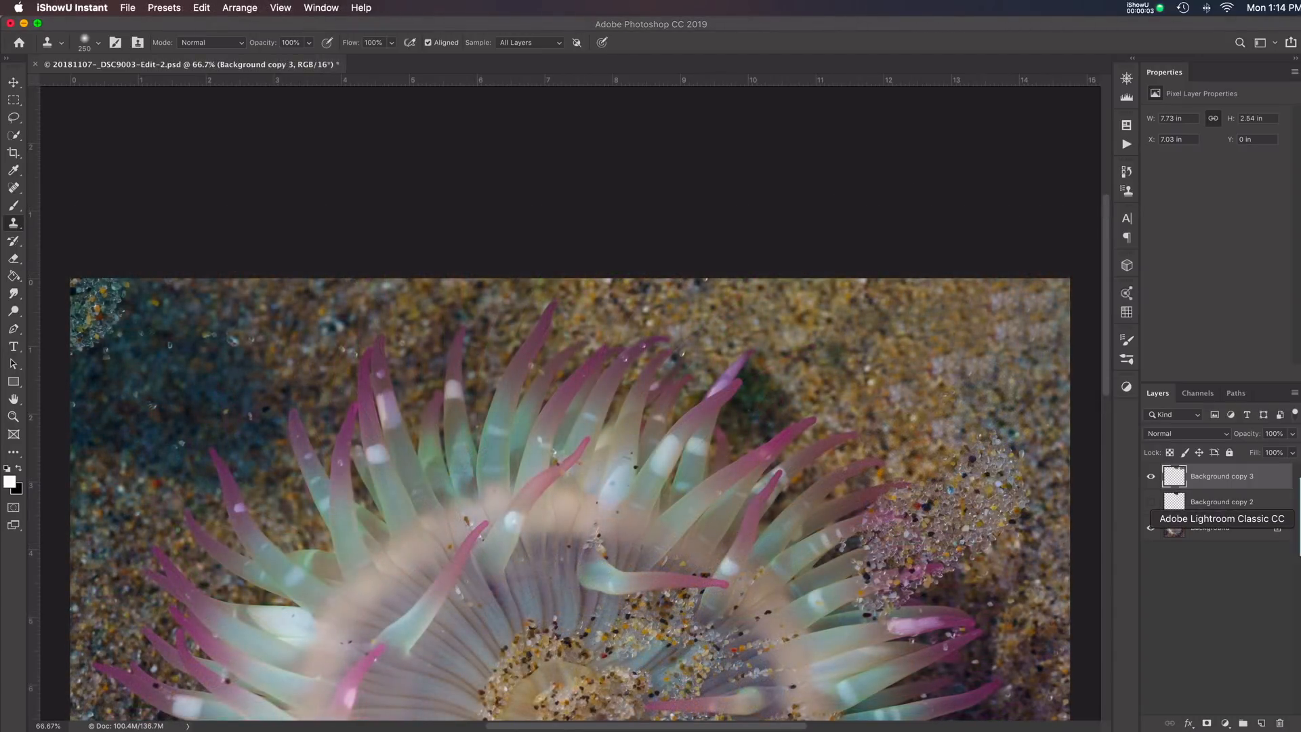
Compare the photo with and without the cloned sand by toggling the Background copy 3 layer's visibility
left_click(1035, 194)
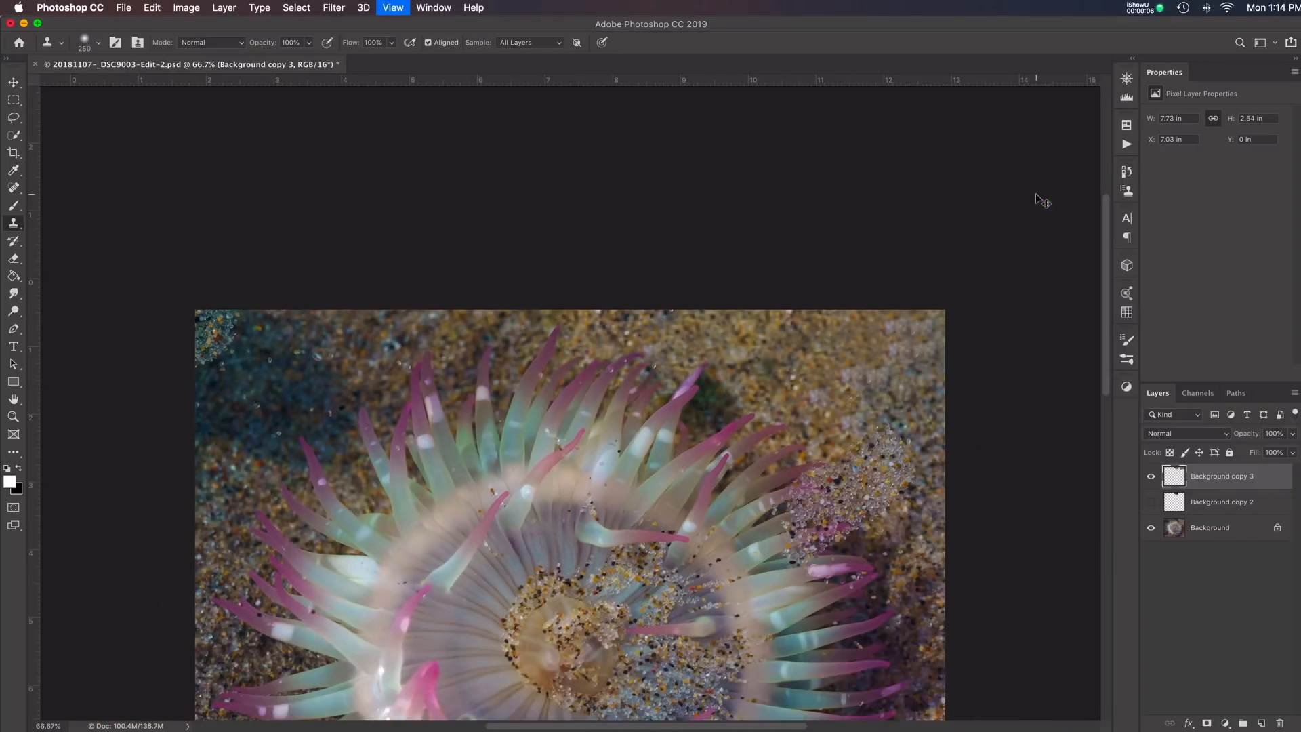
key("super+minus")
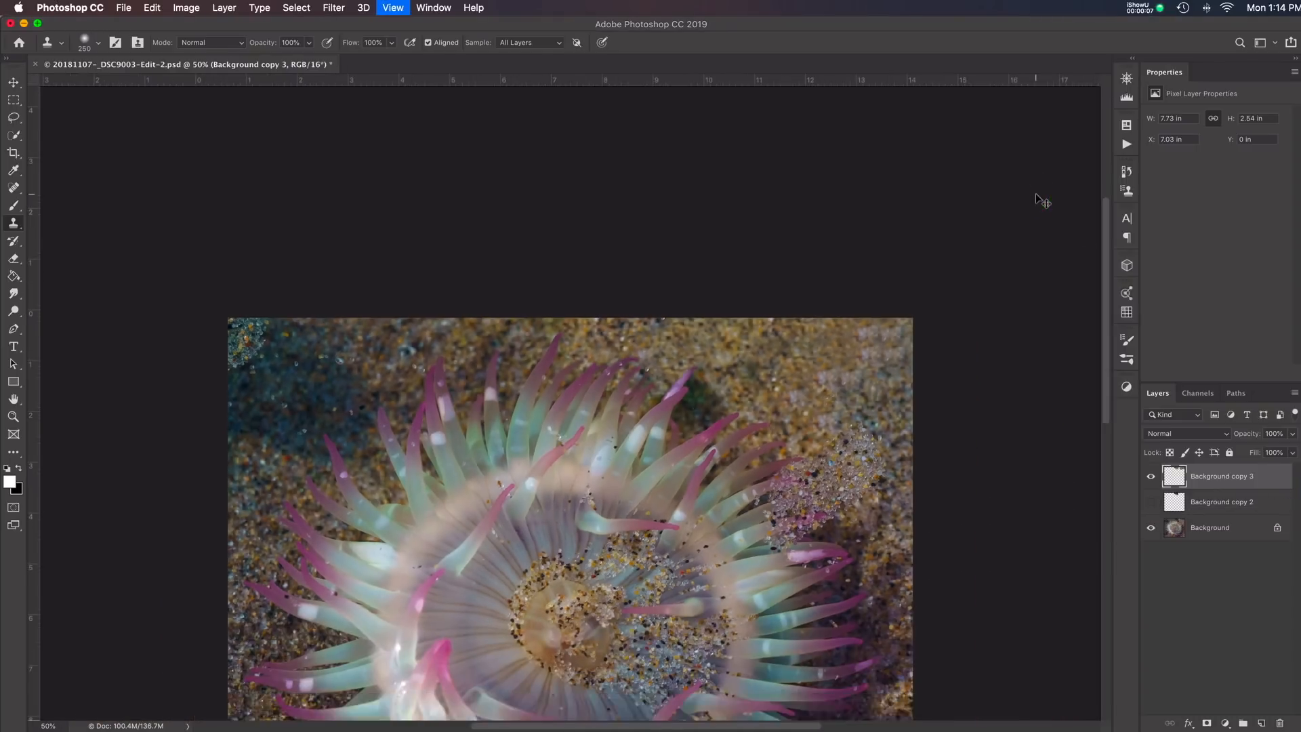
left_click(1152, 477)
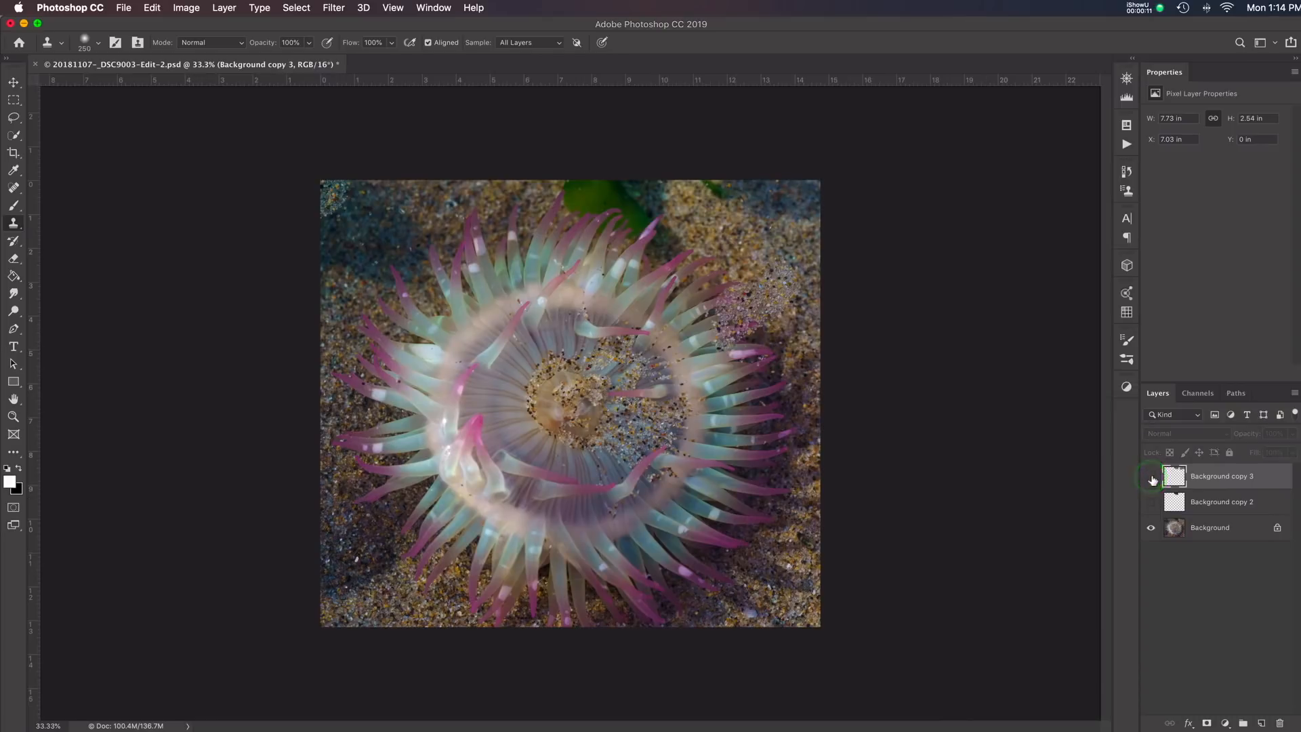
left_click(1152, 478)
left_click(1154, 484)
left_click(1154, 491)
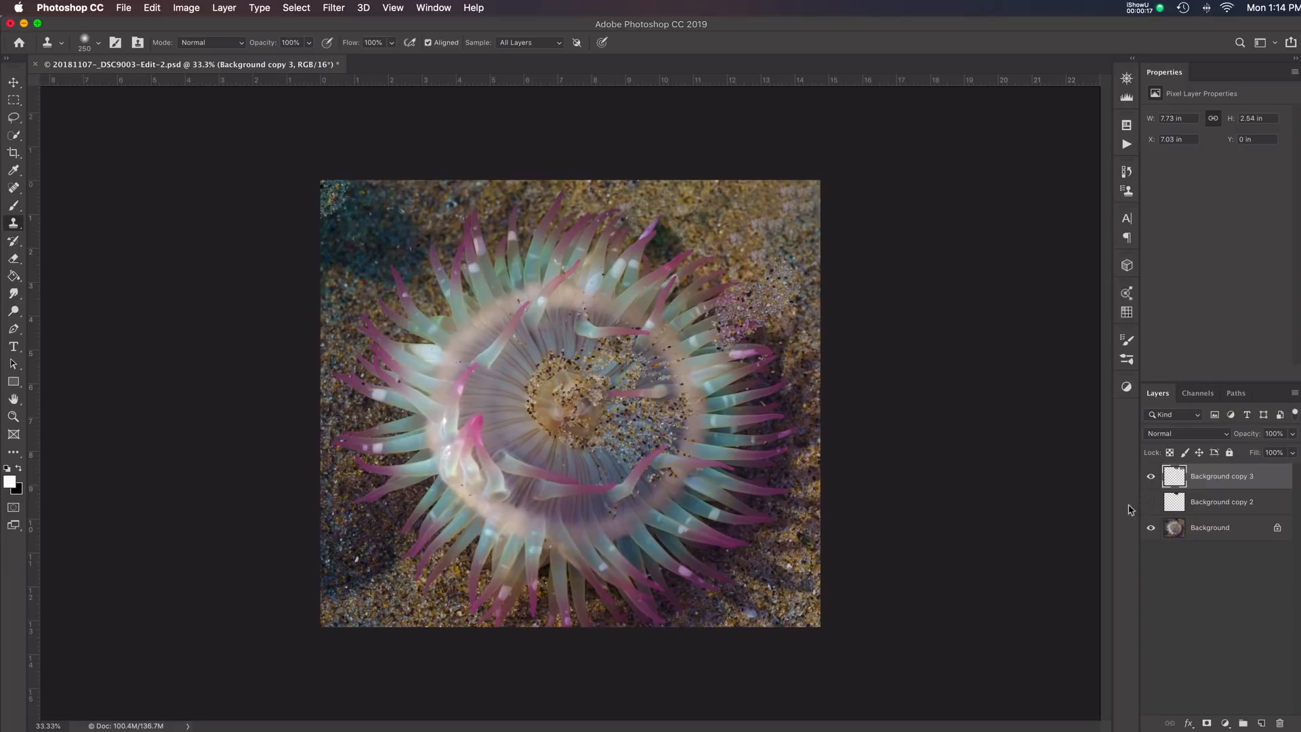
left_click(1151, 476)
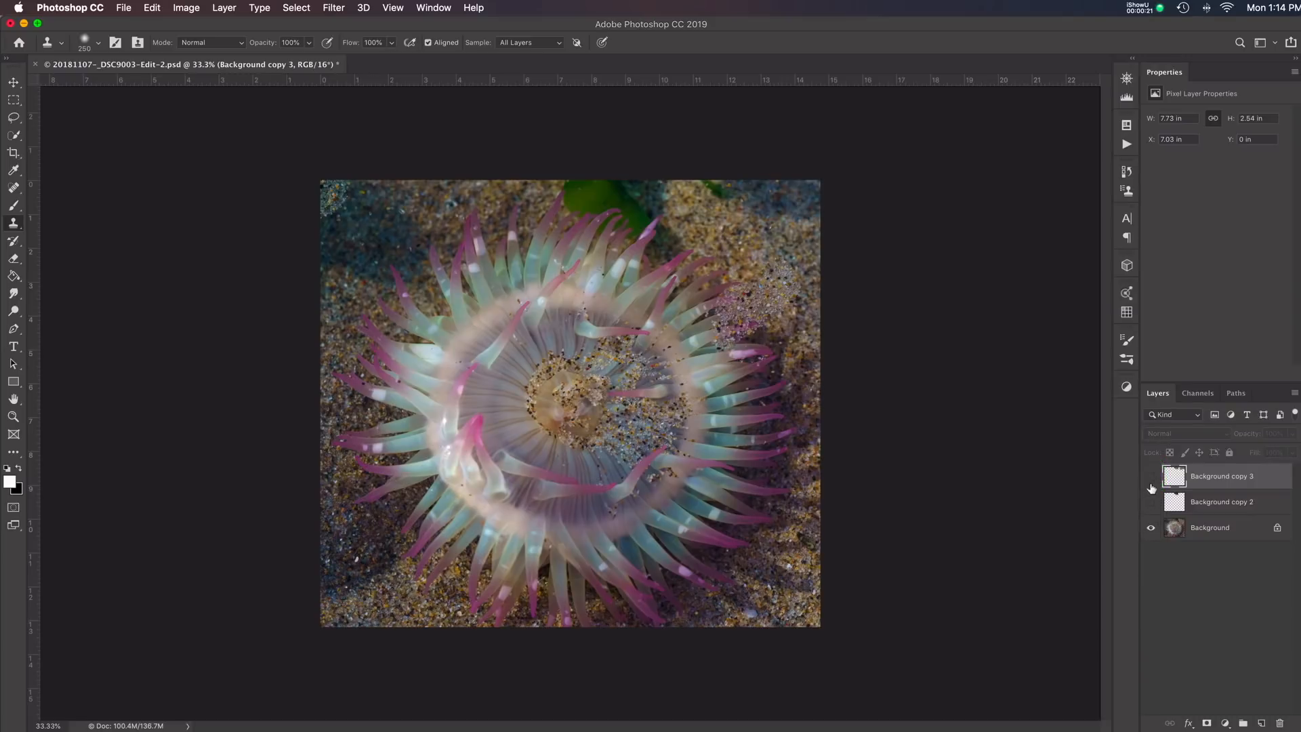
left_click(1151, 477)
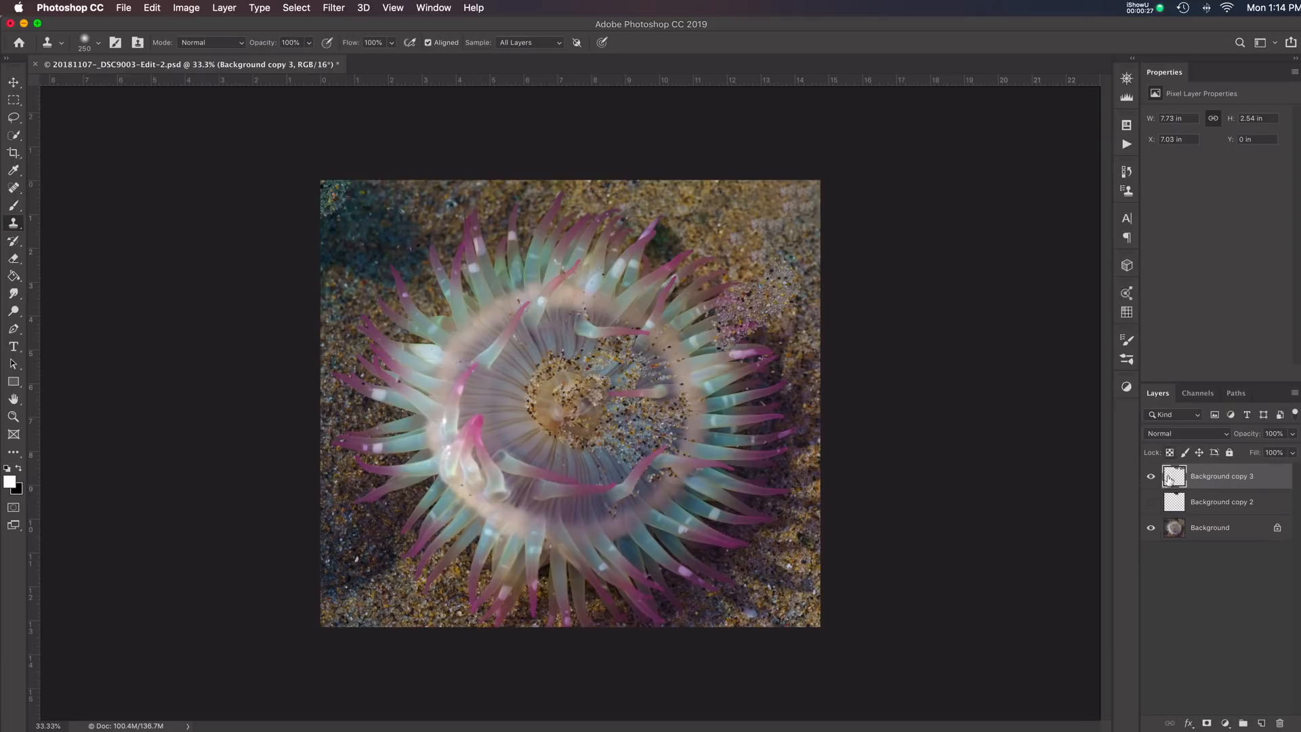
Delete the Background copy 2 layer and rename Background copy 3 to "clone"
left_click_drag(1175, 502, 1282, 719)
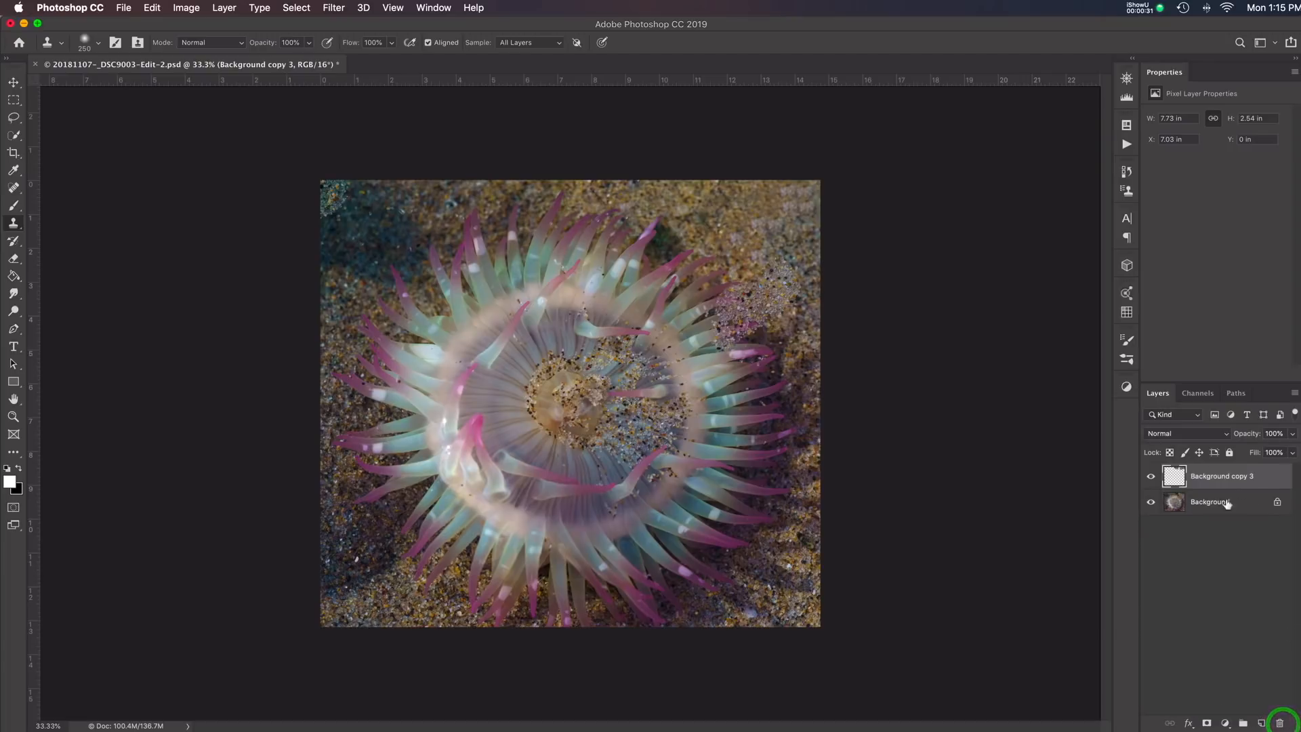
double_click(1230, 478)
type("clone")
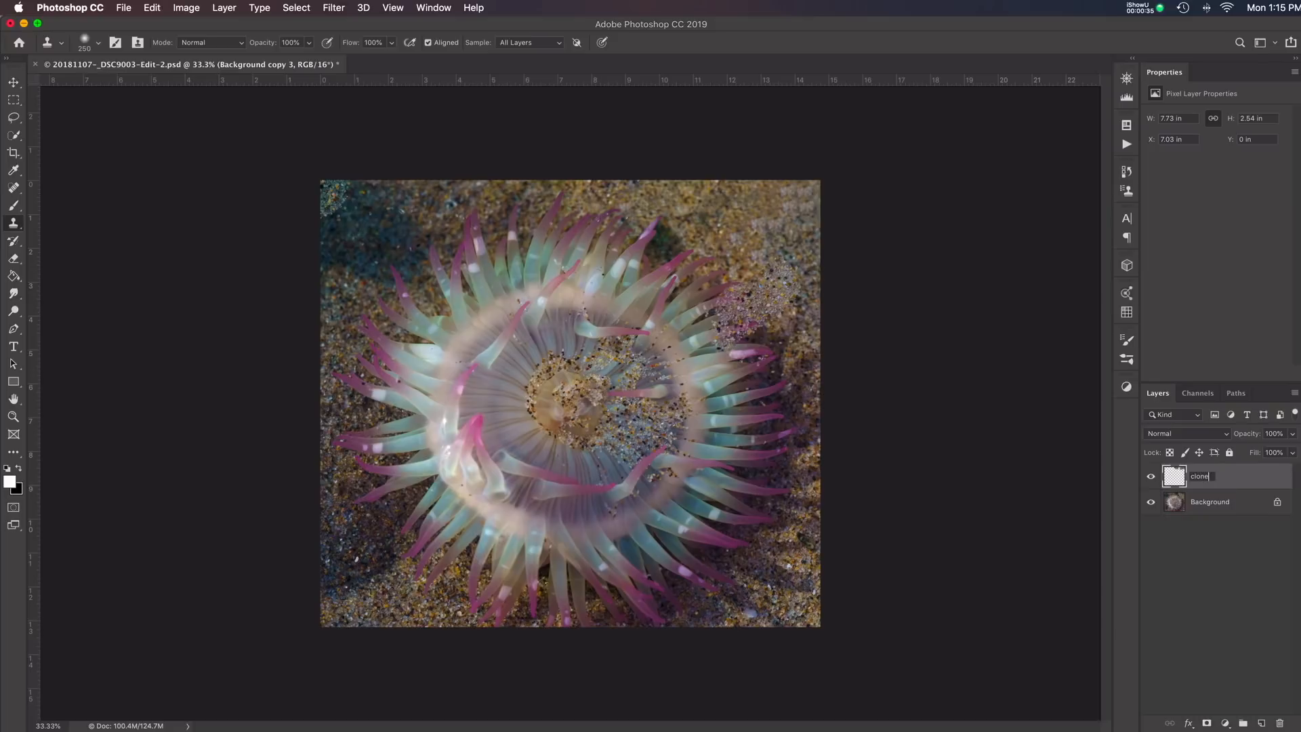
key("Return")
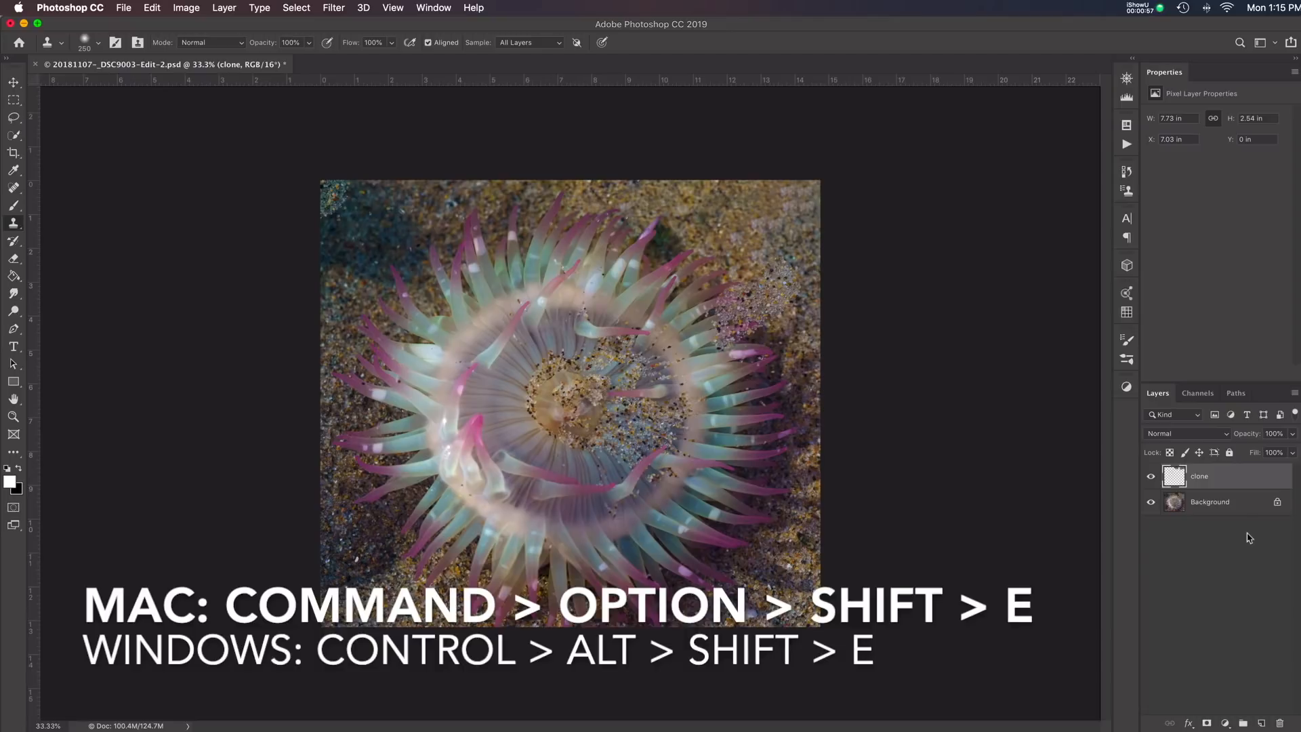
Stamp all visible layers into a new layer and open it in the Topaz Studio filter
key("super+alt+shift+e")
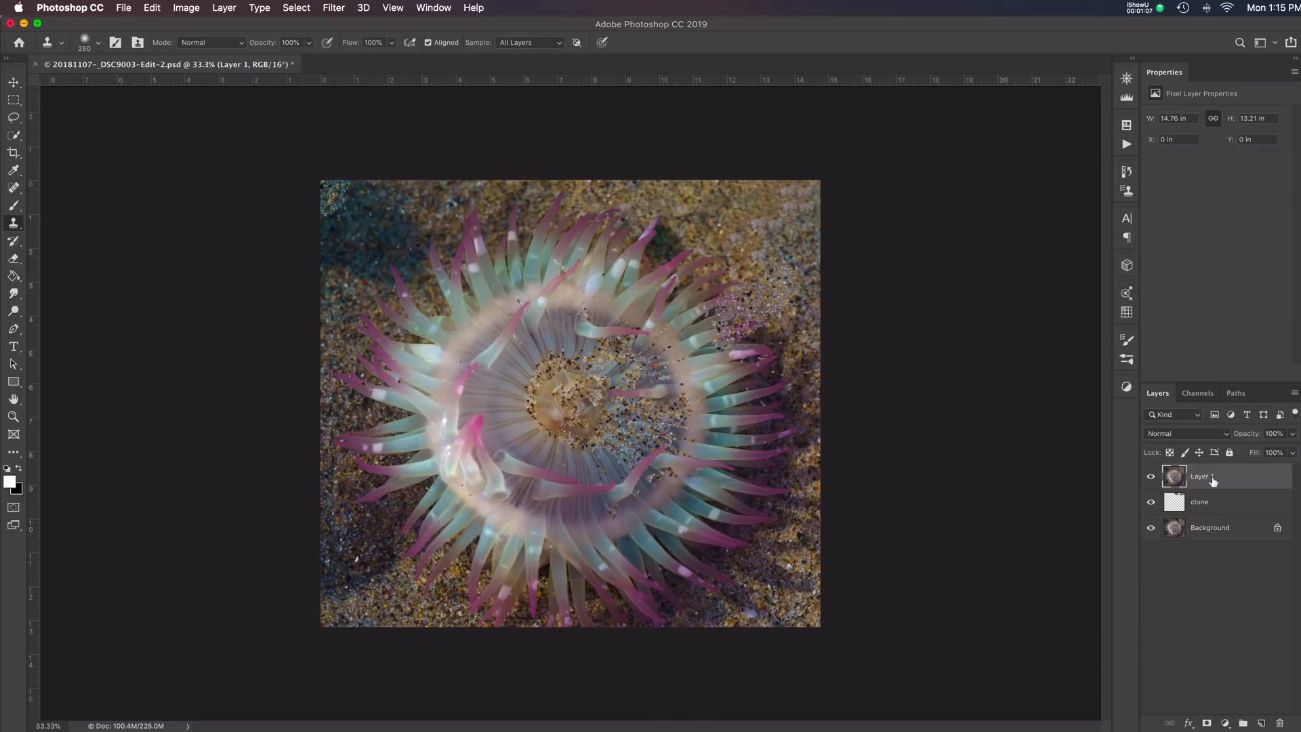
left_click(334, 6)
mouse_move(444, 366)
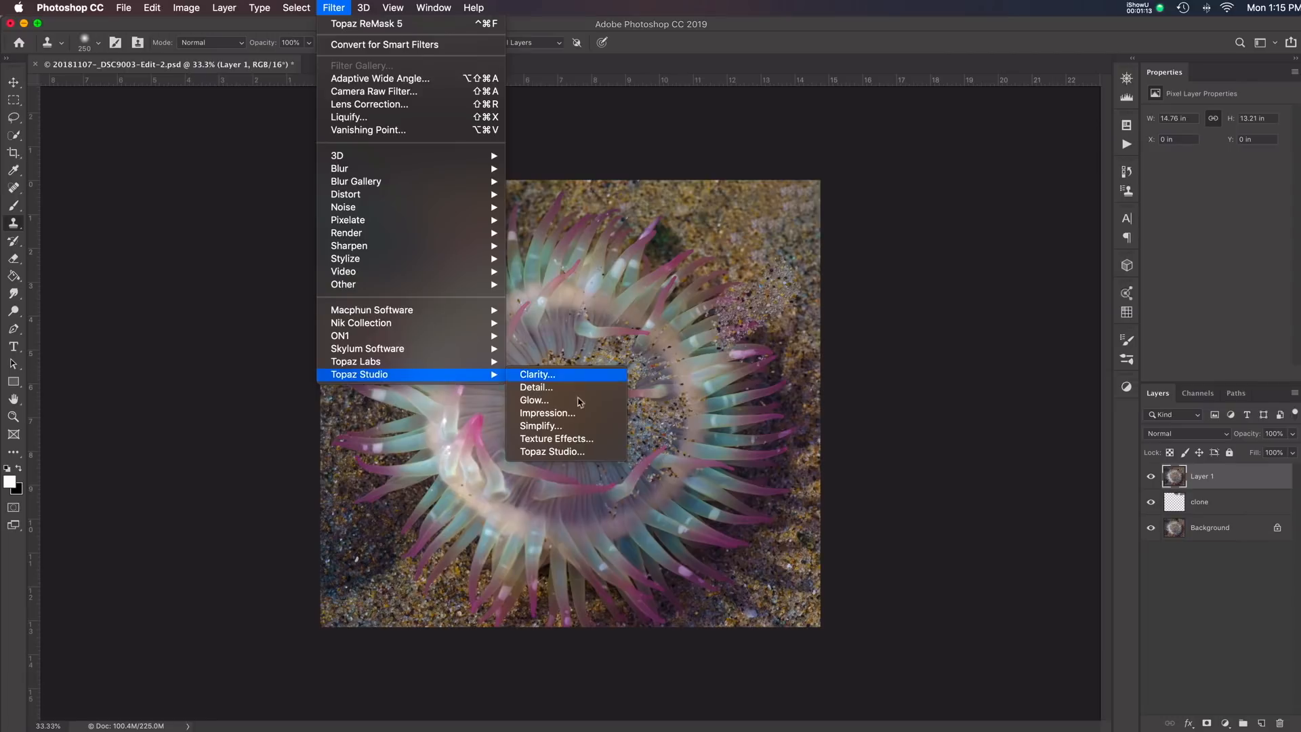
left_click(559, 451)
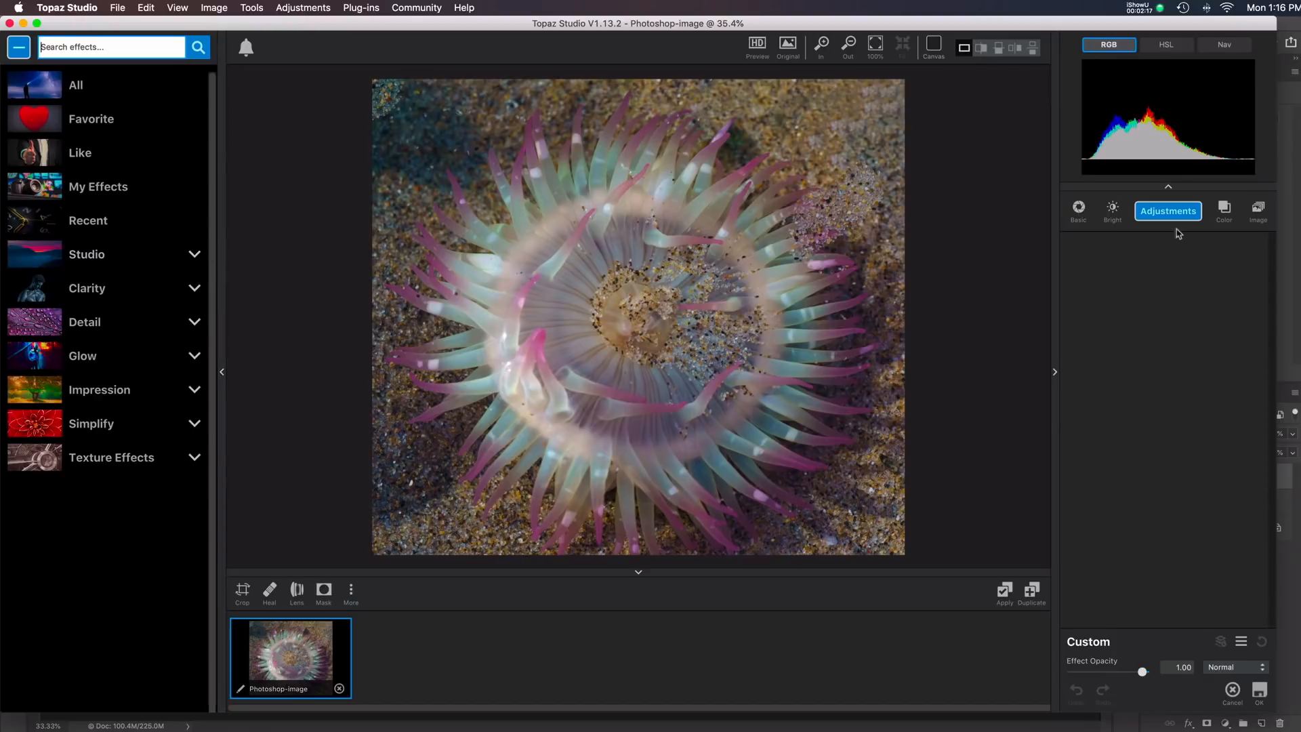
Open the Impression effects and try the Chalk Smudge preset on the anemone image
left_click(1161, 214)
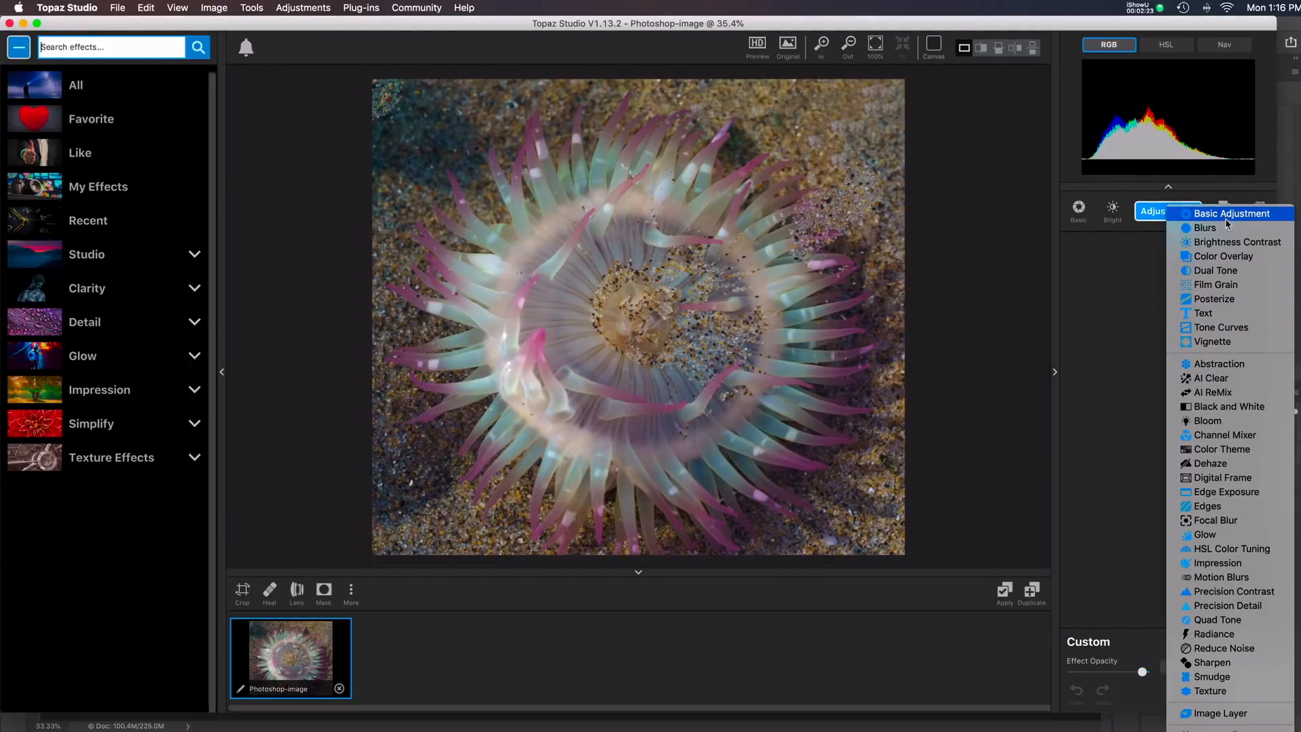
left_click(1150, 215)
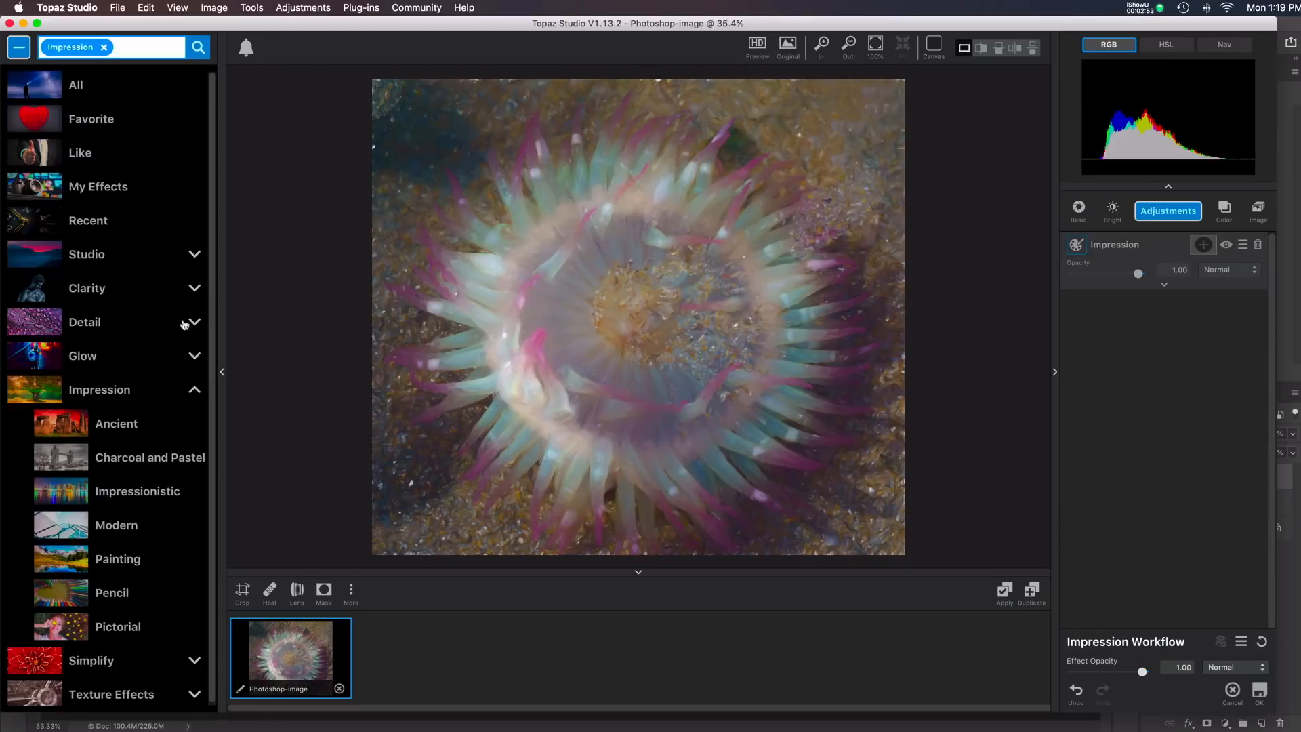
left_click(105, 397)
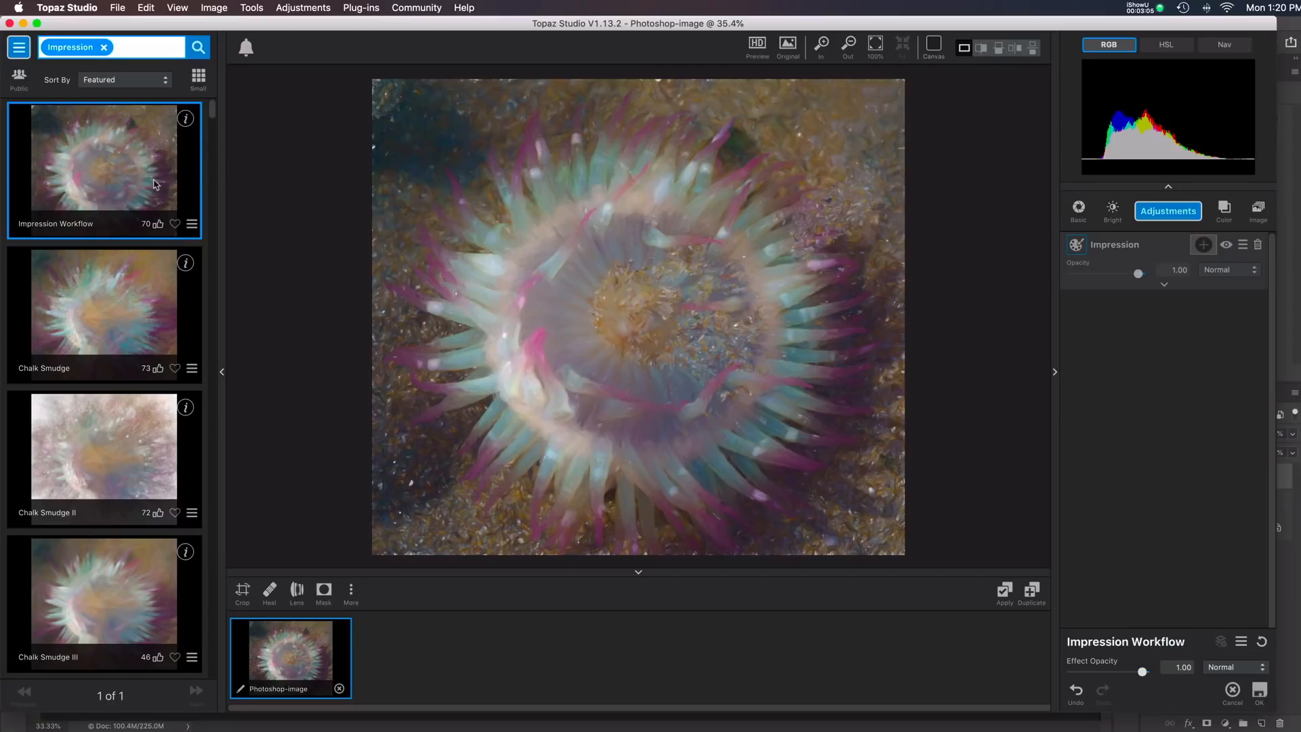
left_click(132, 293)
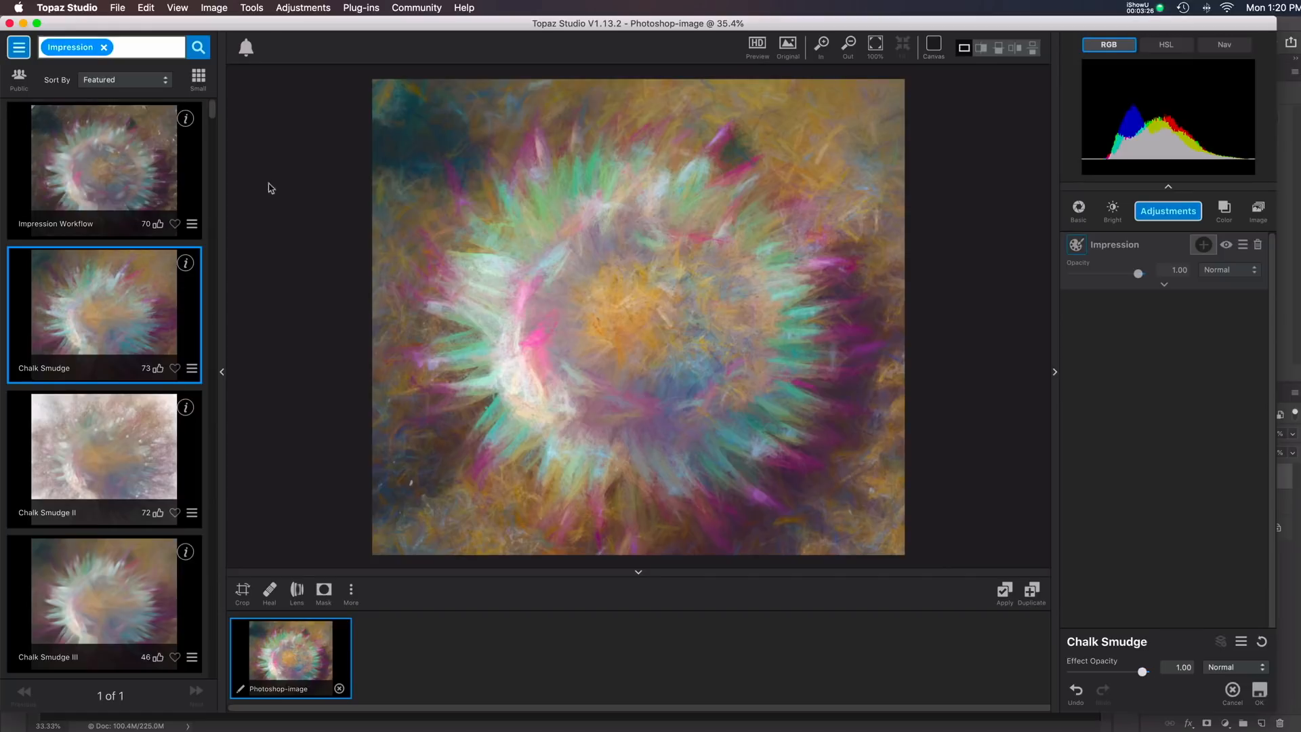
Compare the Liquid Lines I, II and III presets and apply Liquid Lines III to the layer
left_click_drag(215, 112, 217, 319)
left_click(112, 238)
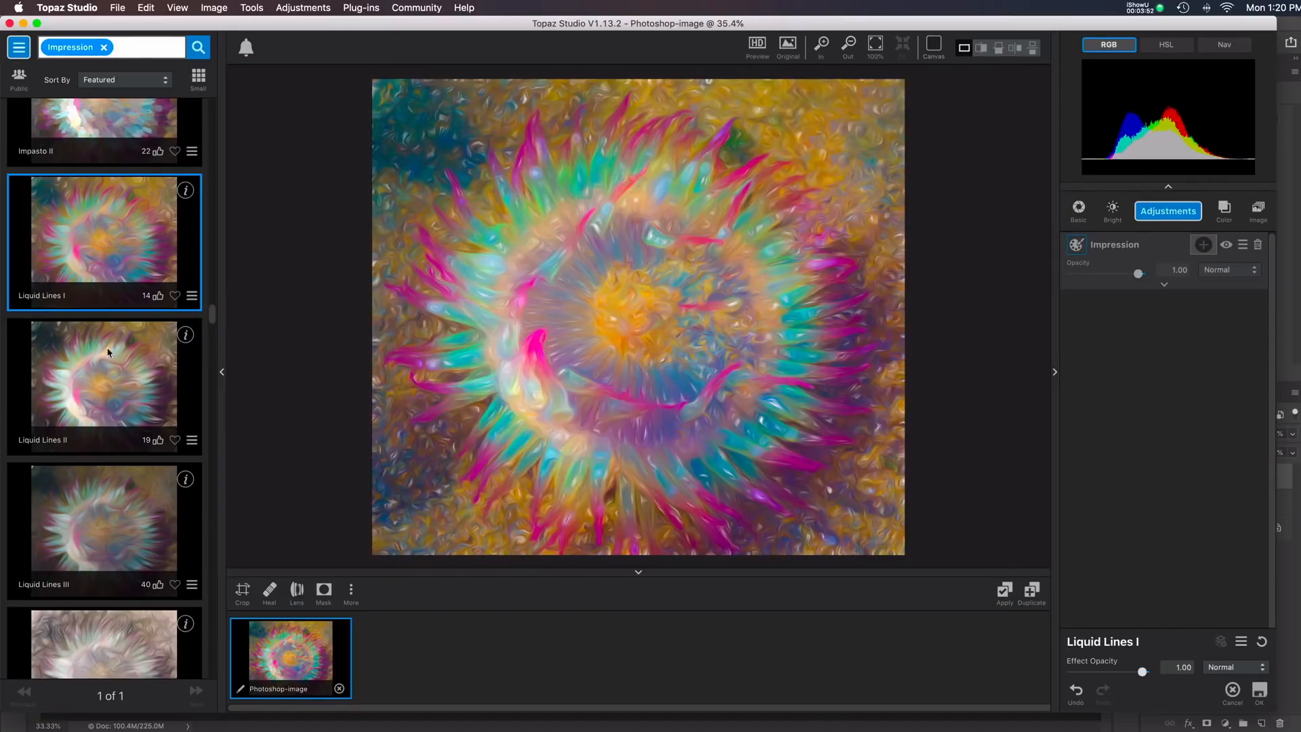
left_click(99, 389)
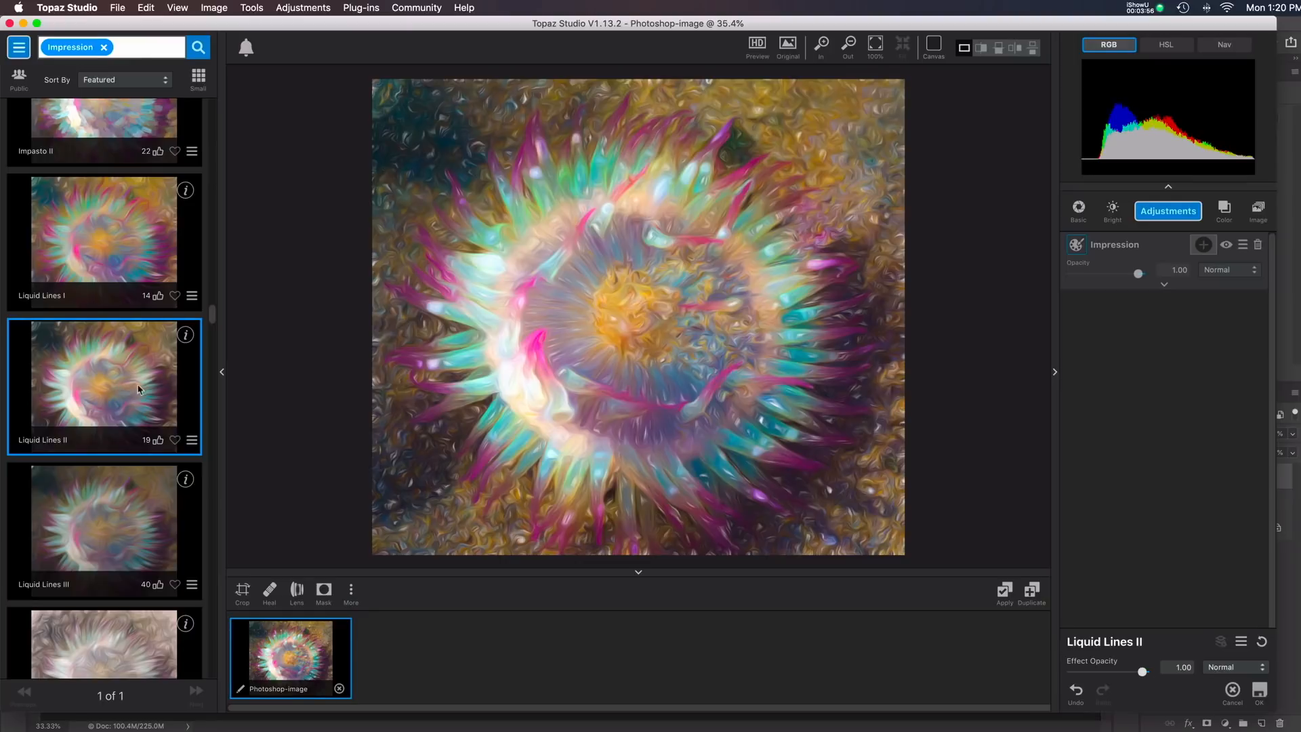
left_click(112, 531)
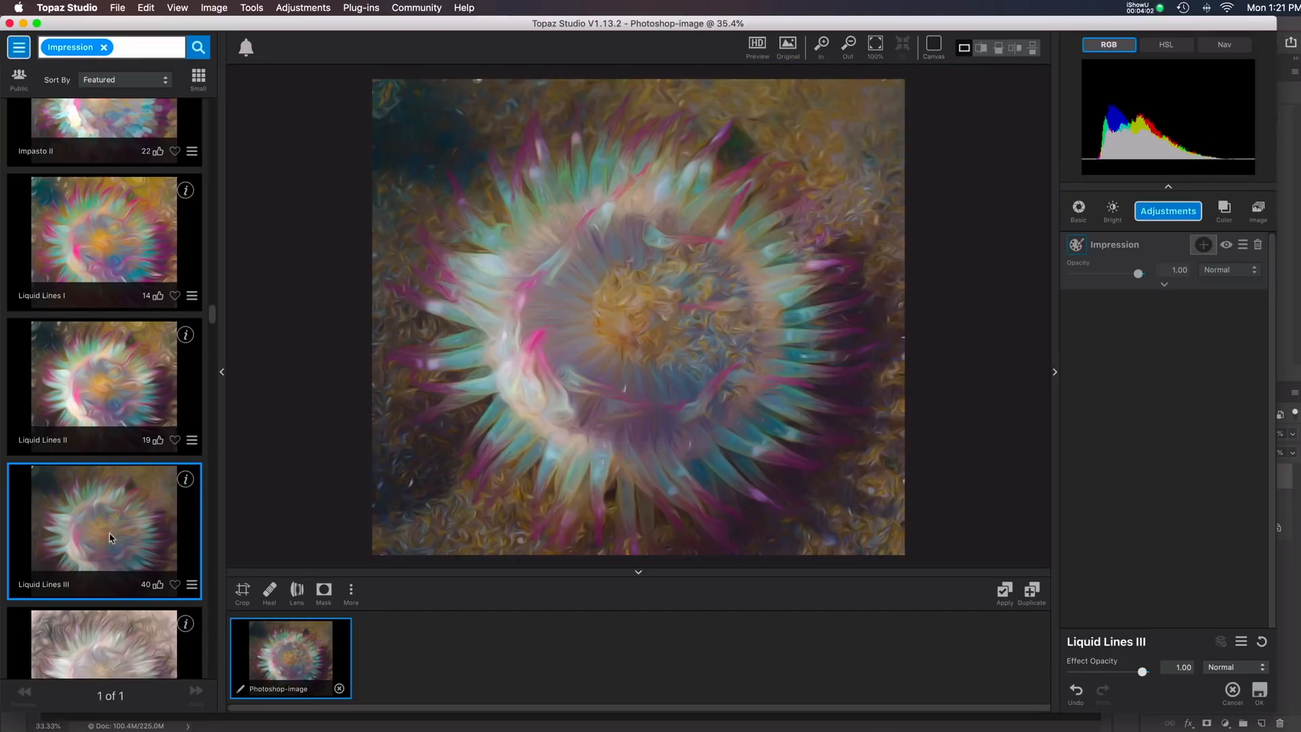
left_click(116, 369)
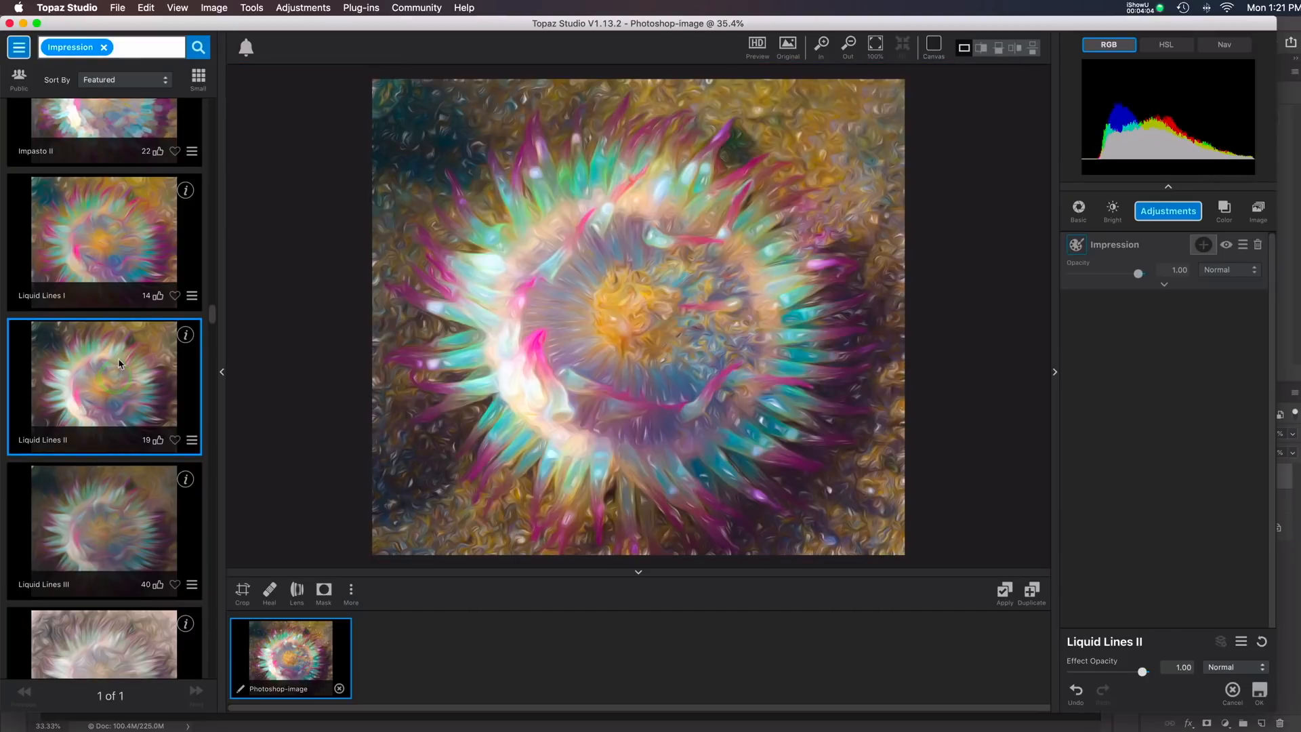
left_click(106, 531)
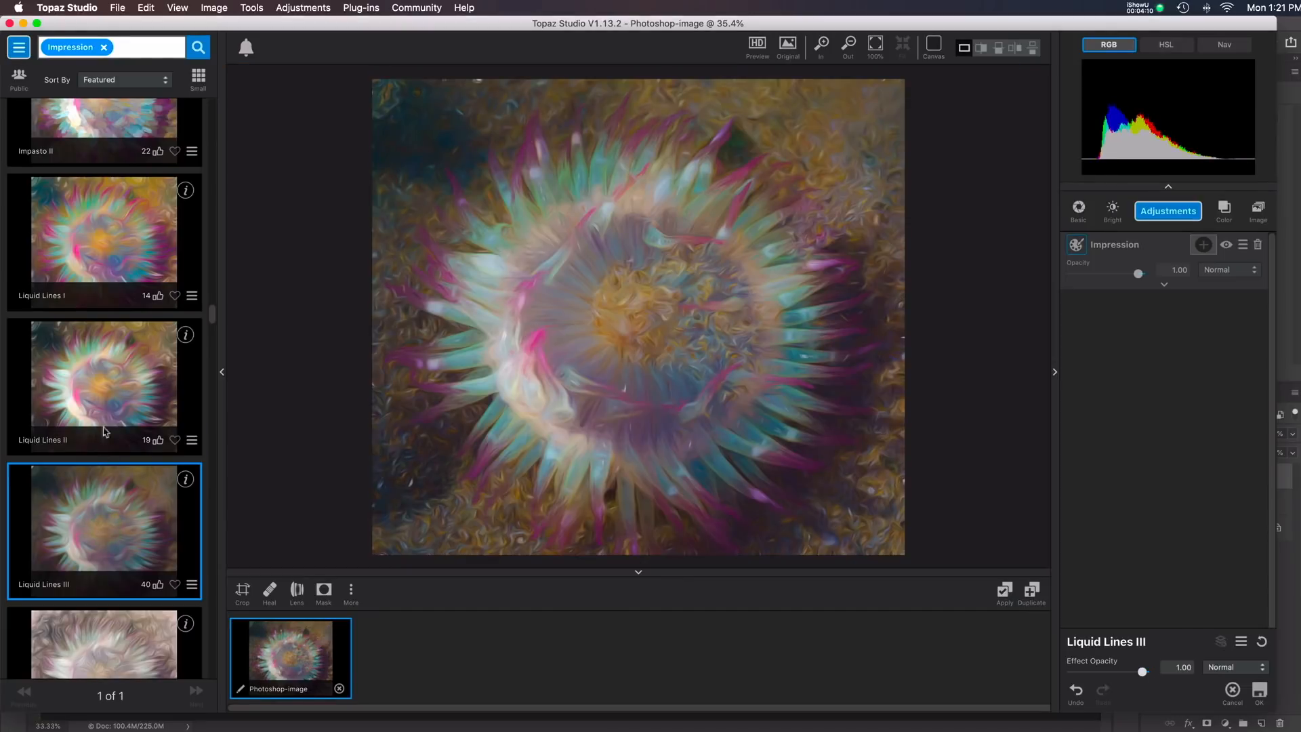
left_click(117, 382)
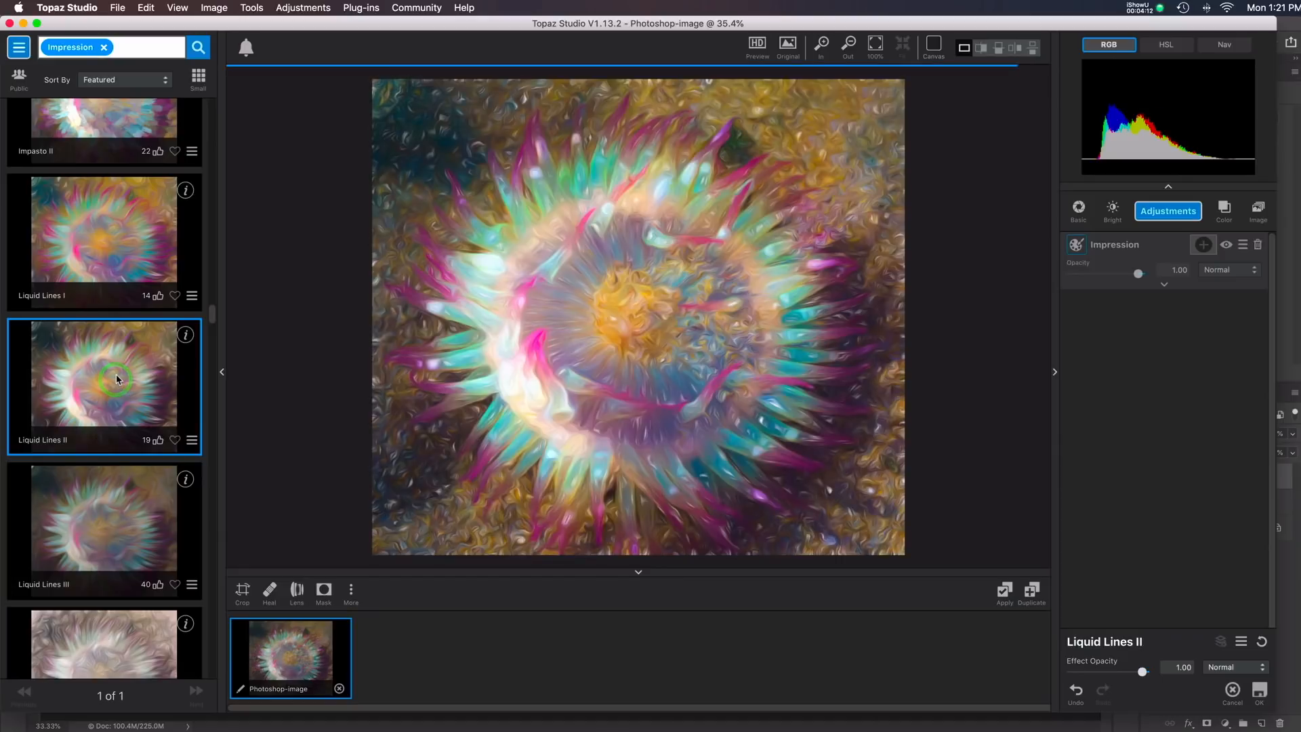
left_click(107, 522)
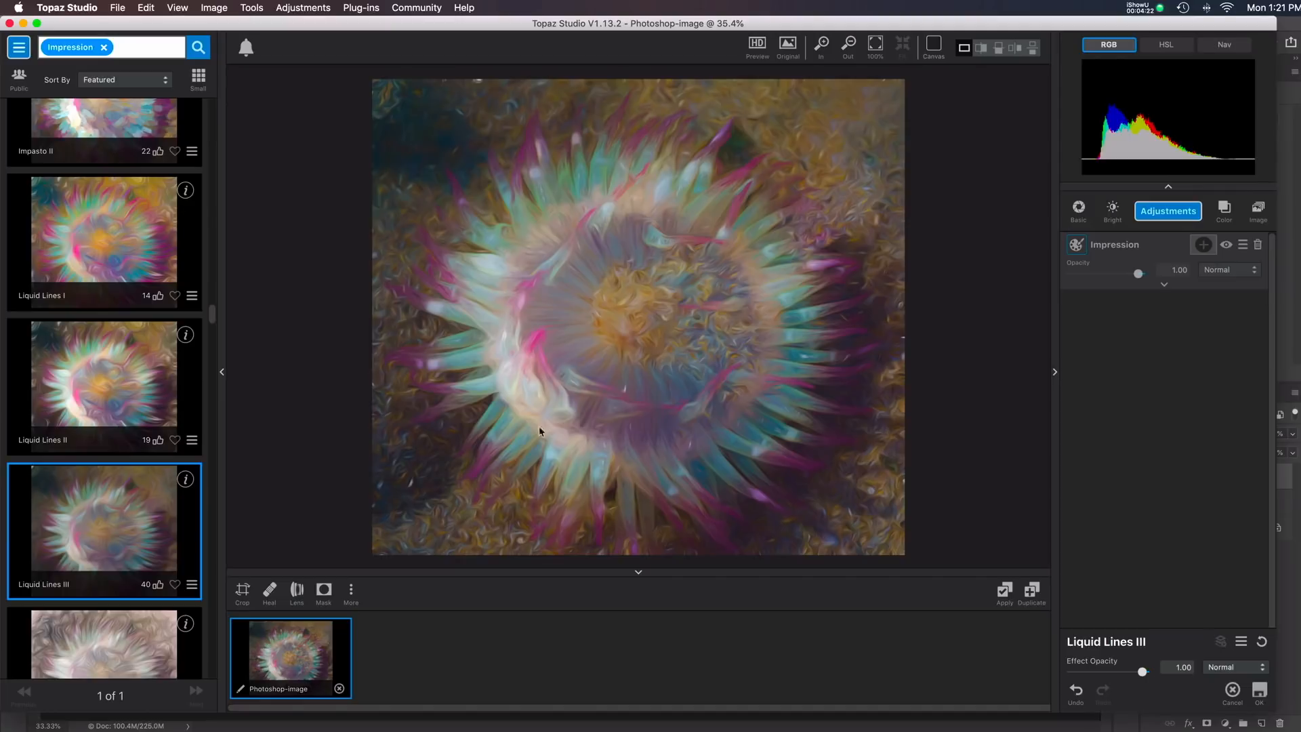
left_click(1259, 691)
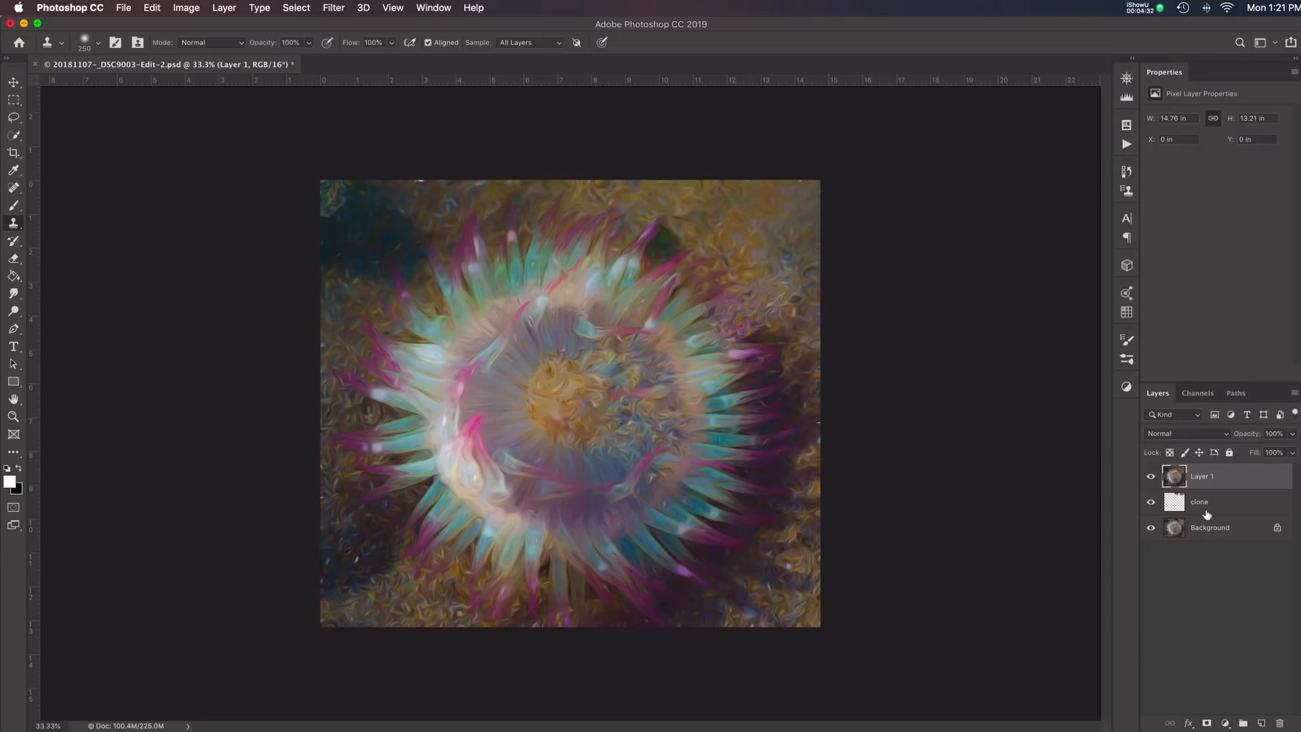
Rename Layer 1 to "topaz impression liquid lines iii" and lower its opacity to 68%
double_click(1204, 478)
type("topaz impression liquid lines iii")
key("Return")
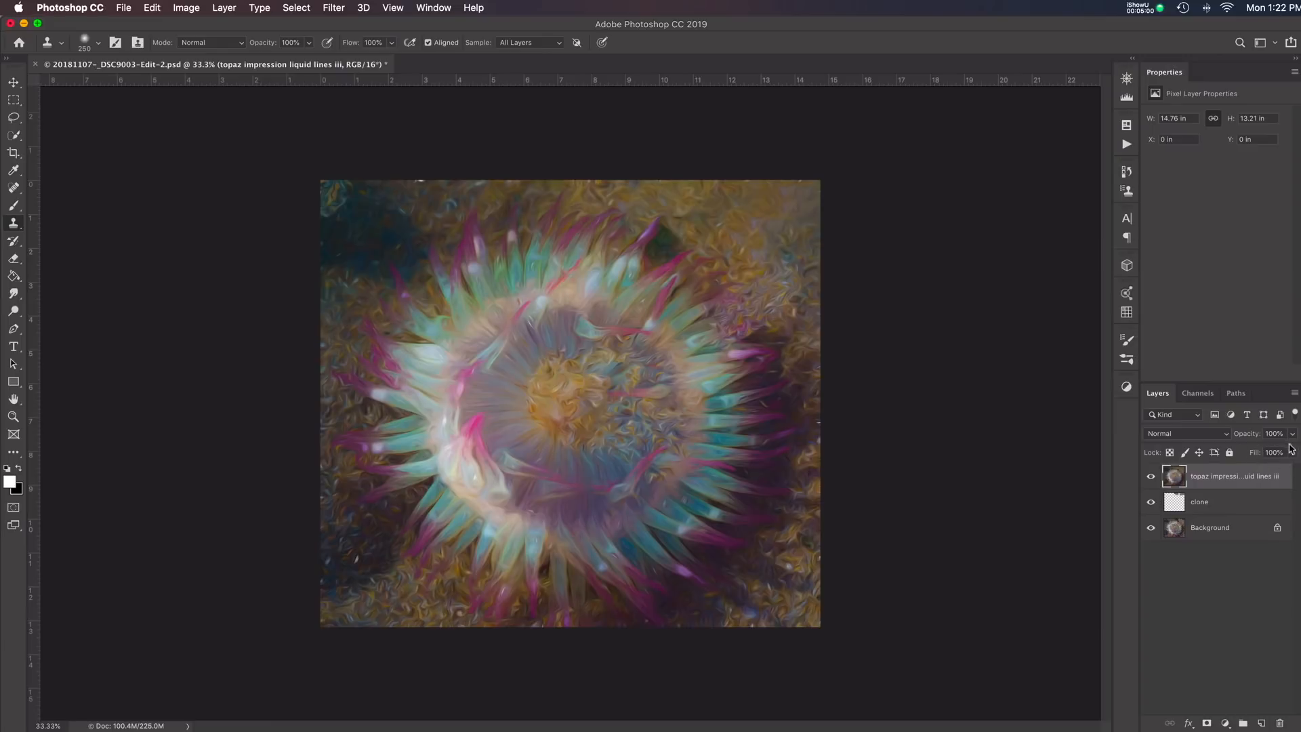
left_click_drag(1292, 434, 1277, 463)
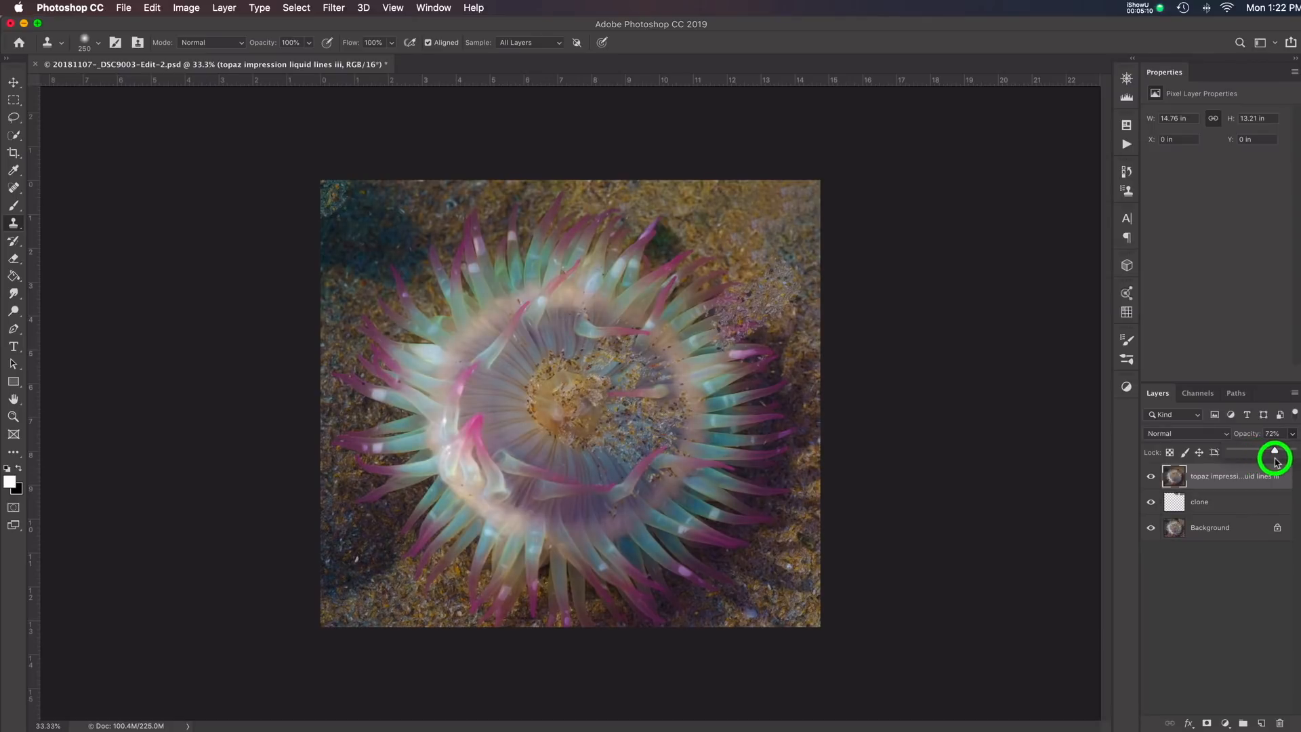
left_click_drag(1276, 462, 1274, 462)
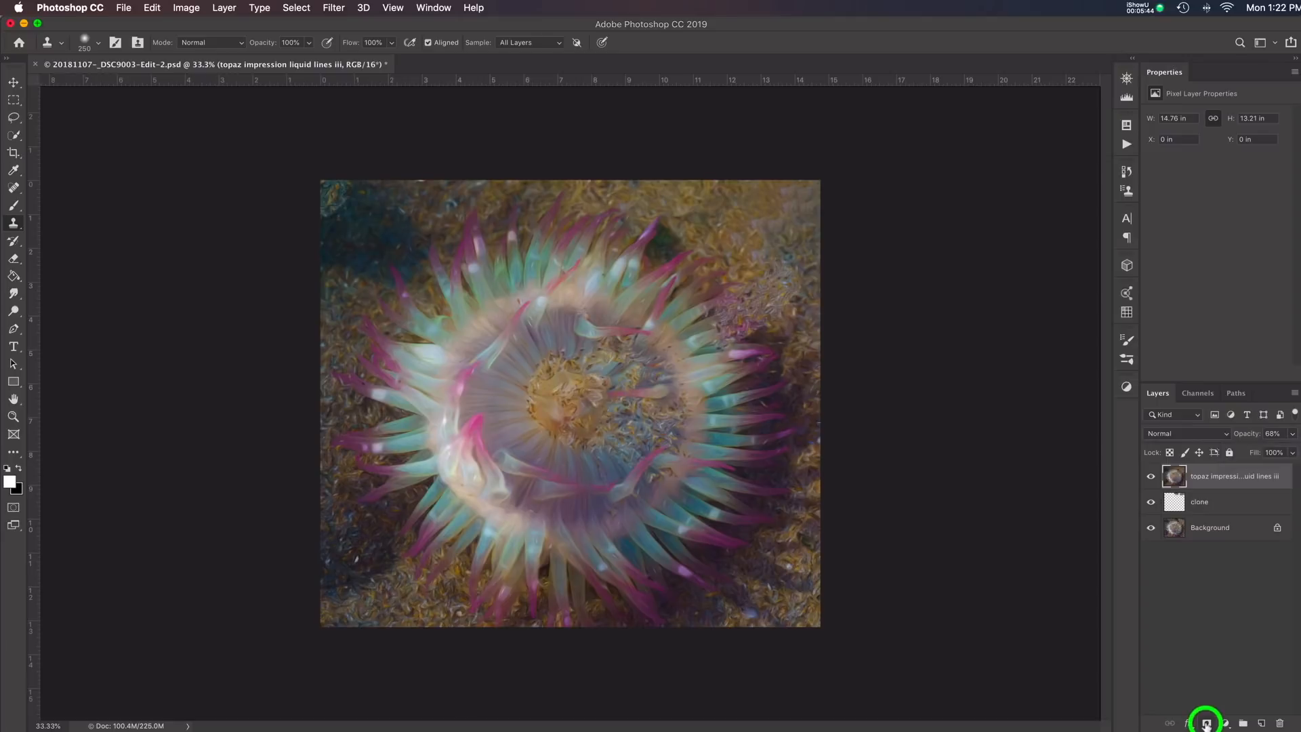
Add a black mask to the Liquid Lines layer and toggle the mask to compare the effect hidden and shown
left_click(1207, 724, "alt")
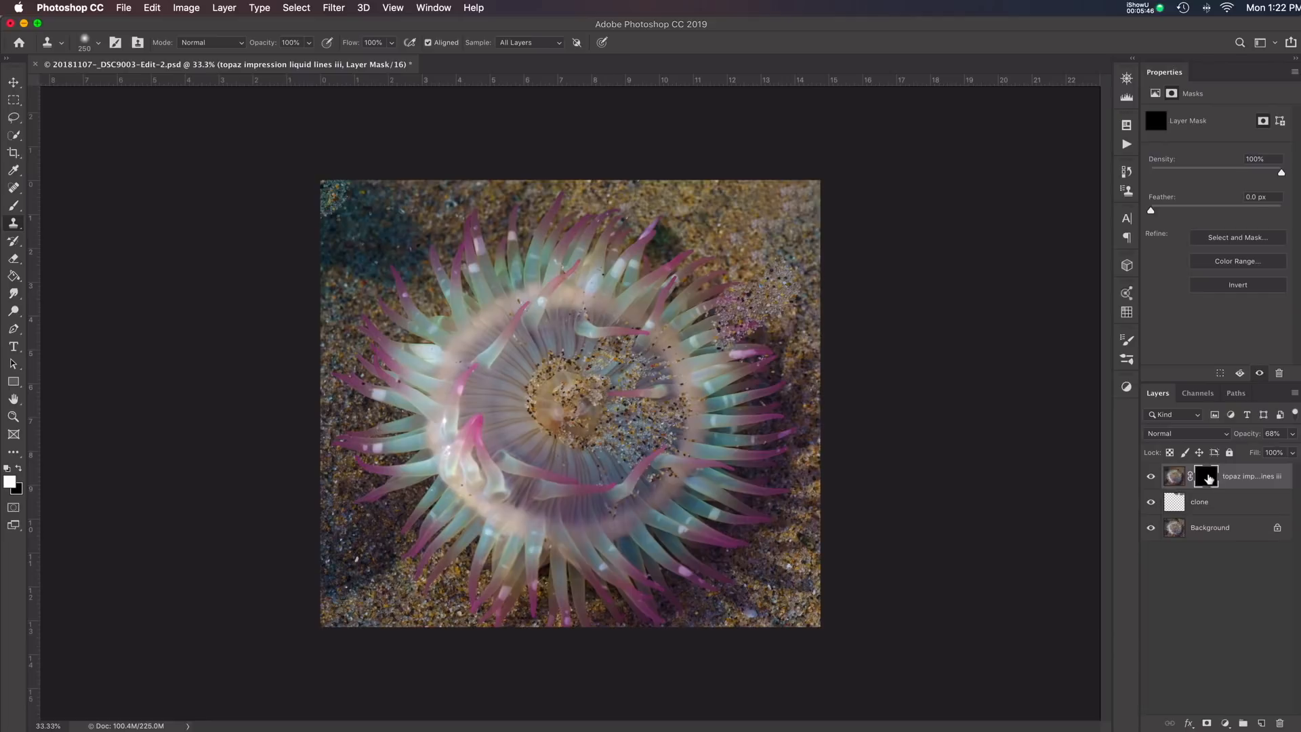
left_click(1210, 474, "shift")
left_click(1213, 475, "shift")
left_click(1213, 476, "shift")
left_click(1210, 477, "shift")
left_click(1211, 475, "shift")
left_click(1207, 477, "shift")
left_click(1206, 477, "shift")
left_click(1208, 476, "shift")
left_click(1206, 477, "shift")
left_click(1207, 477, "shift")
Reveal the Liquid Lines effect over the anemone's center by painting white on the mask with a 700 px soft brush at 100% opacity
key("b")
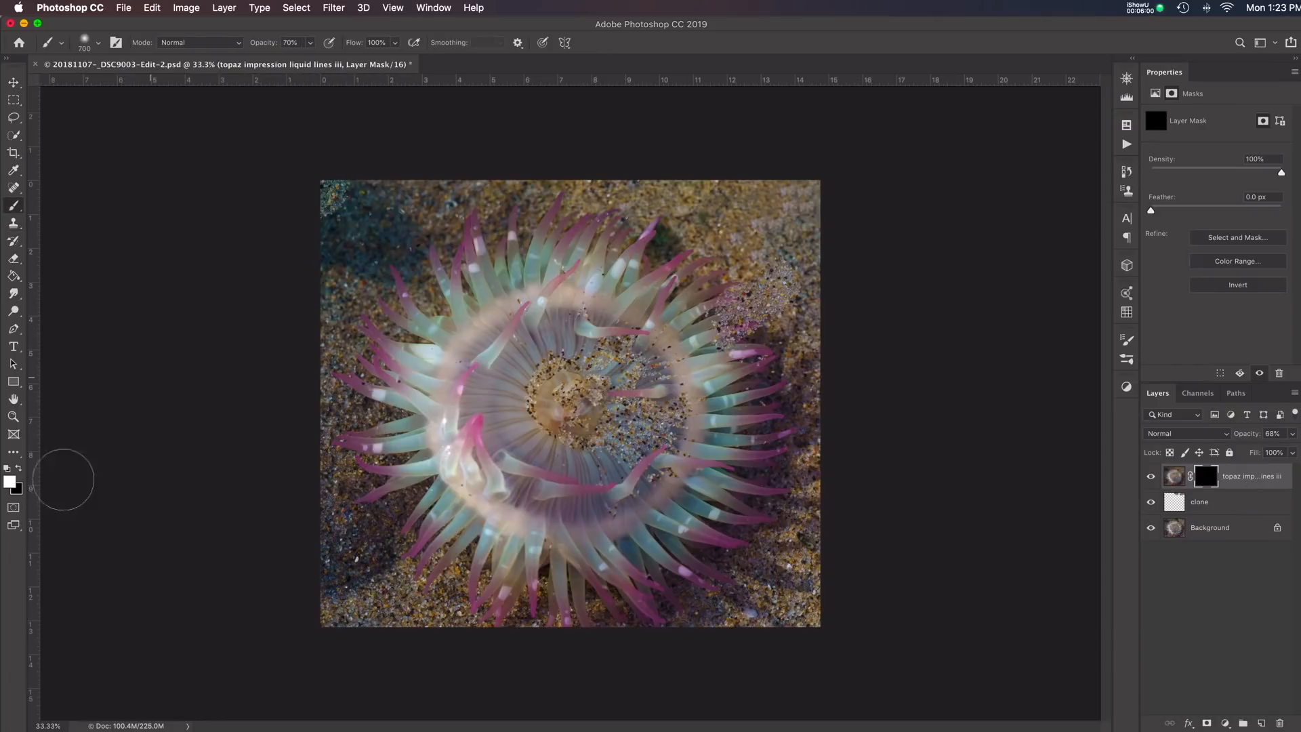
left_click(96, 42)
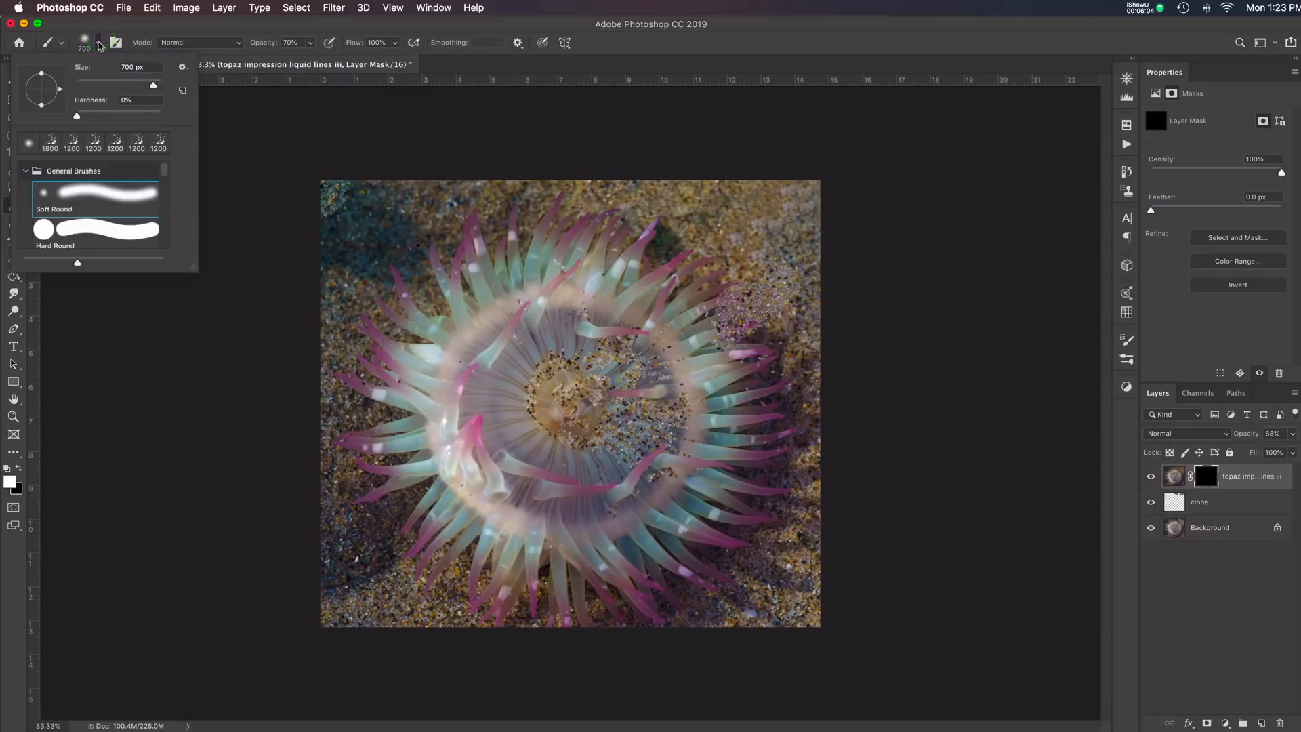
left_click(100, 43)
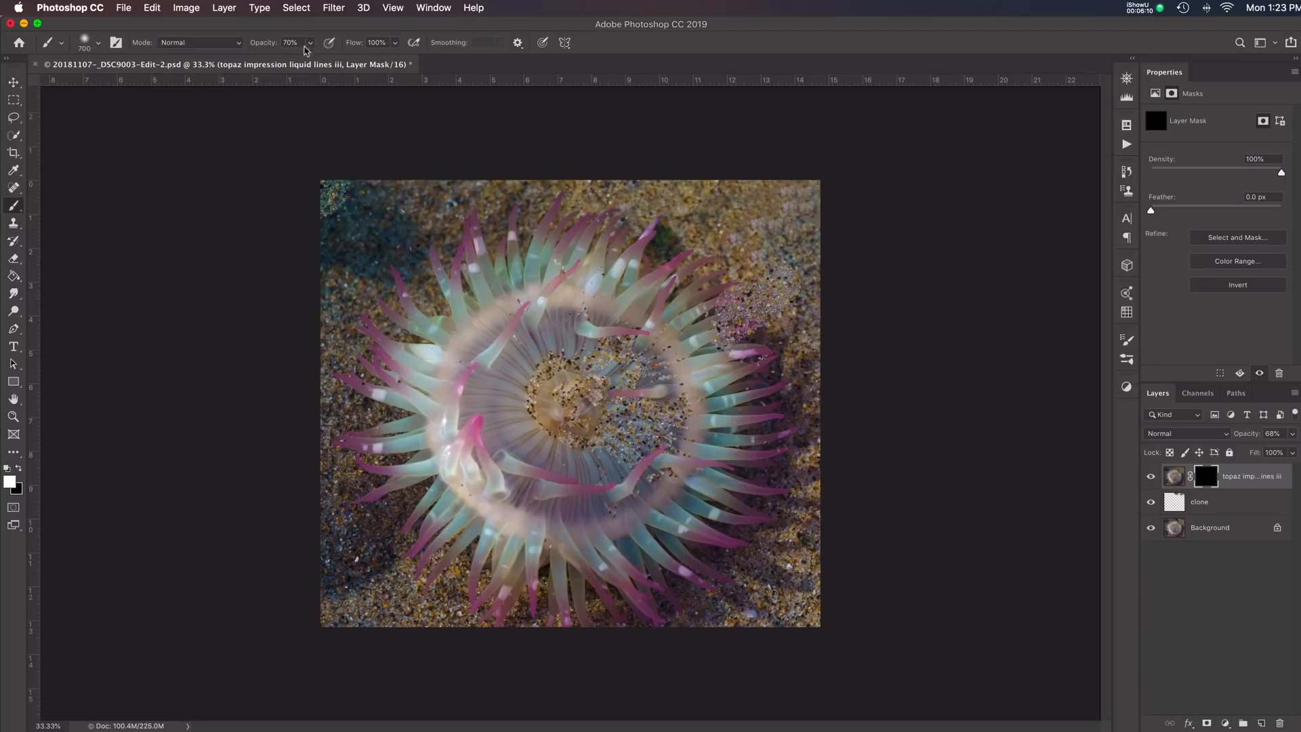
left_click(311, 42)
left_click(331, 60)
left_click(310, 42)
mouse_move(507, 367)
left_mouse_down()
mouse_move(602, 350)
mouse_move(556, 387)
mouse_move(625, 397)
mouse_move(524, 448)
mouse_move(584, 441)
mouse_move(599, 464)
mouse_move(545, 492)
mouse_move(667, 458)
left_mouse_up()
mouse_move(632, 377)
left_mouse_down()
mouse_move(531, 479)
mouse_move(596, 372)
mouse_move(499, 358)
mouse_move(502, 302)
mouse_move(568, 347)
left_mouse_up()
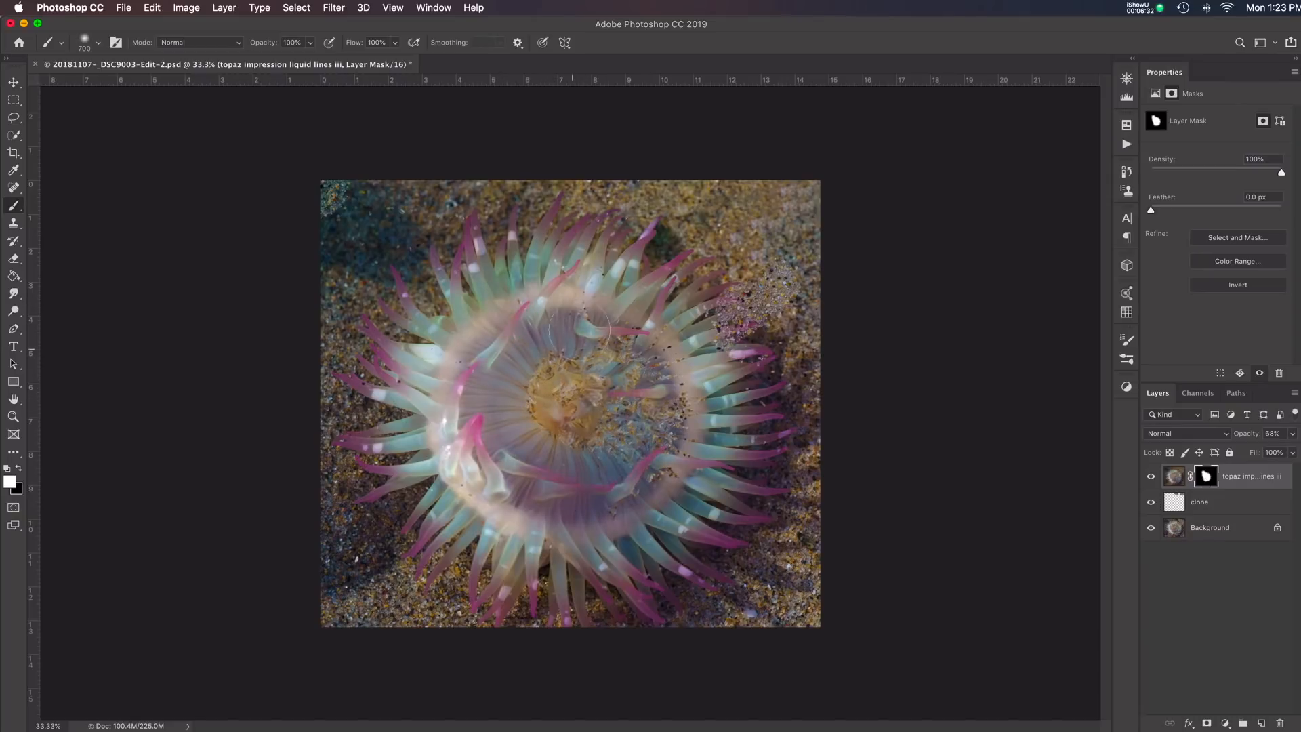
Paint the mask white over the upper tentacles at 70% opacity and the surrounding areas with a 500 px brush at 40%
mouse_move(607, 297)
left_mouse_down()
mouse_move(656, 325)
mouse_move(704, 410)
mouse_move(677, 500)
mouse_move(697, 494)
mouse_move(627, 536)
mouse_move(497, 513)
mouse_move(511, 519)
mouse_move(440, 420)
mouse_move(471, 309)
mouse_move(519, 301)
left_mouse_up()
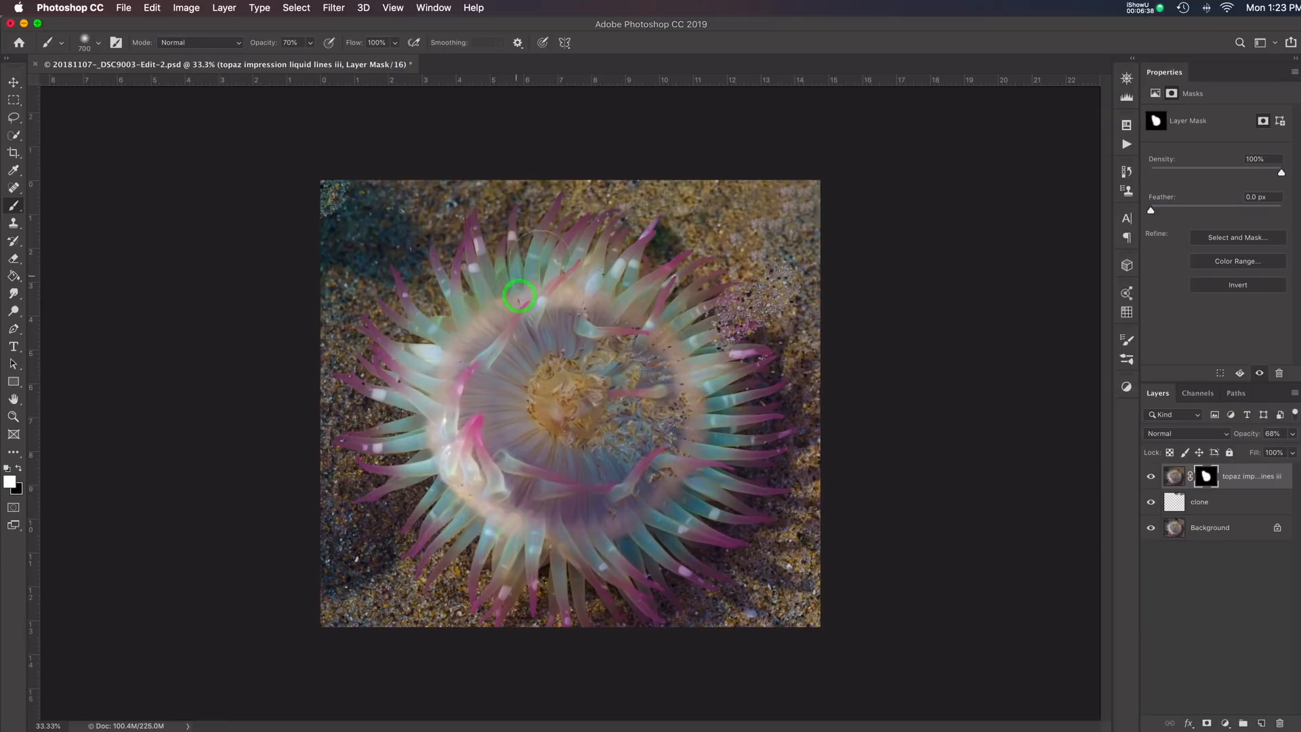
key("4")
key("bracketleft")
key("bracketleft")
mouse_move(550, 224)
left_mouse_down()
mouse_move(704, 279)
mouse_move(660, 322)
mouse_move(746, 294)
mouse_move(715, 360)
mouse_move(767, 368)
mouse_move(706, 376)
mouse_move(776, 402)
mouse_move(737, 427)
mouse_move(776, 441)
mouse_move(692, 457)
mouse_move(692, 484)
mouse_move(728, 542)
mouse_move(640, 511)
mouse_move(702, 571)
mouse_move(611, 523)
mouse_move(655, 591)
mouse_move(581, 518)
mouse_move(618, 609)
mouse_move(599, 536)
mouse_move(573, 604)
mouse_move(565, 551)
mouse_move(492, 609)
mouse_move(524, 550)
mouse_move(440, 553)
mouse_move(492, 470)
mouse_move(422, 536)
mouse_move(485, 461)
mouse_move(456, 467)
mouse_move(465, 447)
mouse_move(377, 467)
mouse_move(435, 455)
mouse_move(392, 433)
mouse_move(340, 434)
mouse_move(407, 442)
mouse_move(346, 357)
mouse_move(445, 393)
mouse_move(383, 321)
mouse_move(414, 367)
mouse_move(386, 332)
mouse_move(419, 322)
mouse_move(399, 273)
mouse_move(465, 359)
mouse_move(486, 245)
mouse_move(507, 306)
mouse_move(526, 260)
mouse_move(642, 247)
mouse_move(648, 304)
left_mouse_up()
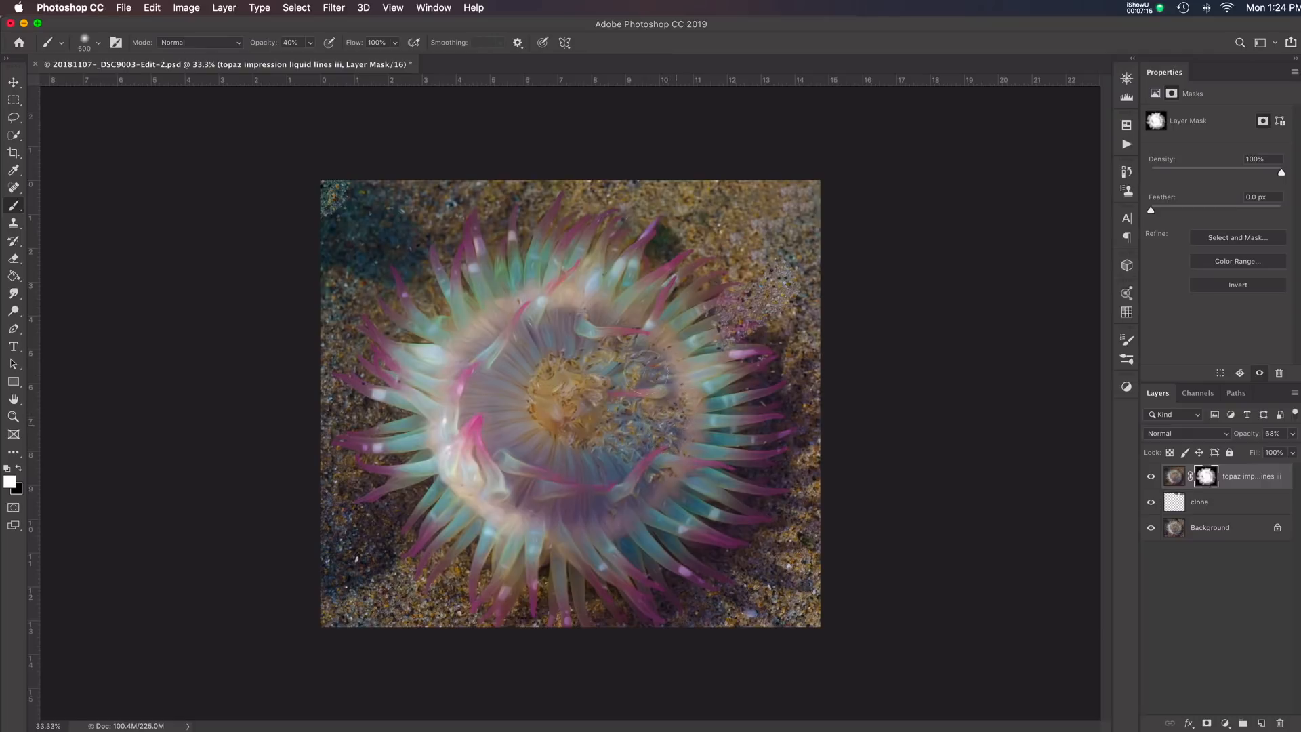
Paint black on the mask at 70% opacity to restore the original sand grains in the anemone's center and tone down the lower-right tentacles
key("x")
key("7")
left_click(329, 42)
left_click(651, 413)
left_click(668, 413)
left_click(684, 407)
left_click(673, 425)
left_click(640, 445)
left_click(601, 437)
left_click(579, 430)
left_click(569, 420)
left_click(586, 391)
left_click(562, 382)
left_click(549, 376)
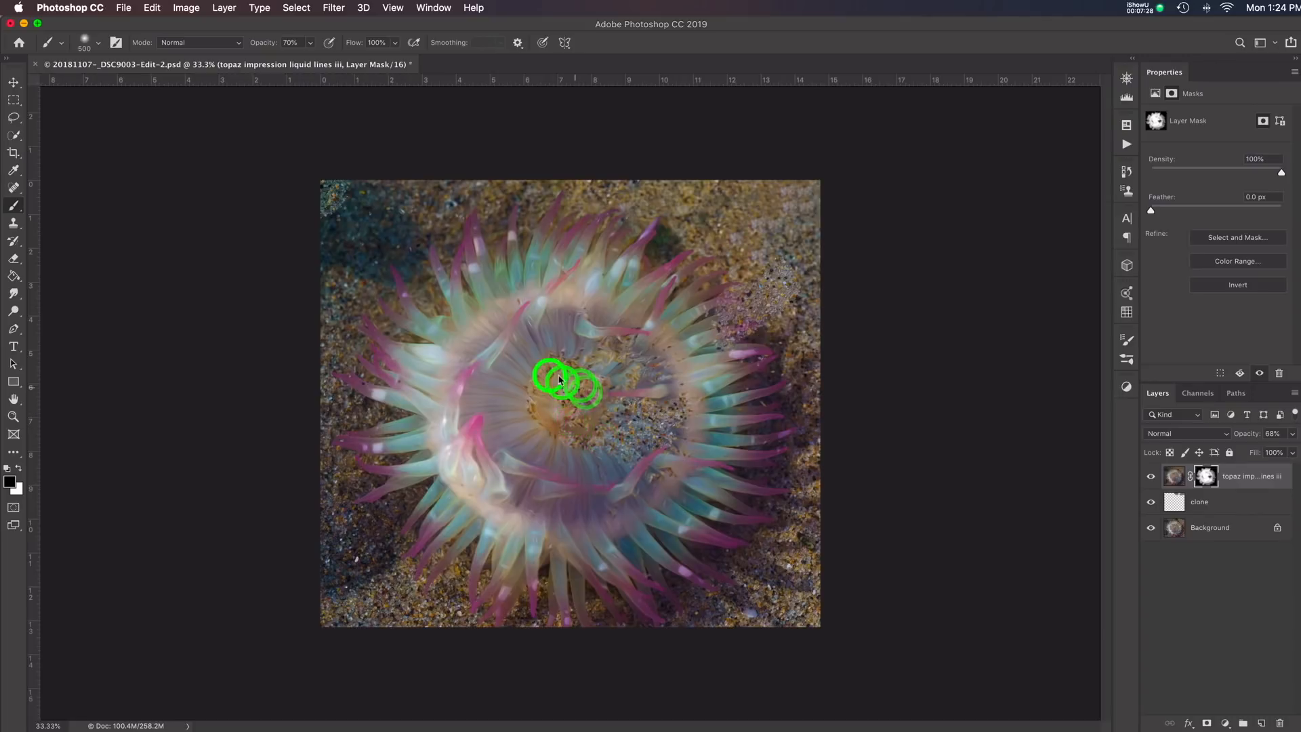
left_click(538, 405)
left_click(578, 380)
left_click(611, 361)
left_click(626, 351)
left_click(662, 366)
left_click(630, 377)
left_click(630, 396)
left_click(563, 436)
left_click(606, 431)
left_click(660, 482)
left_click(712, 498)
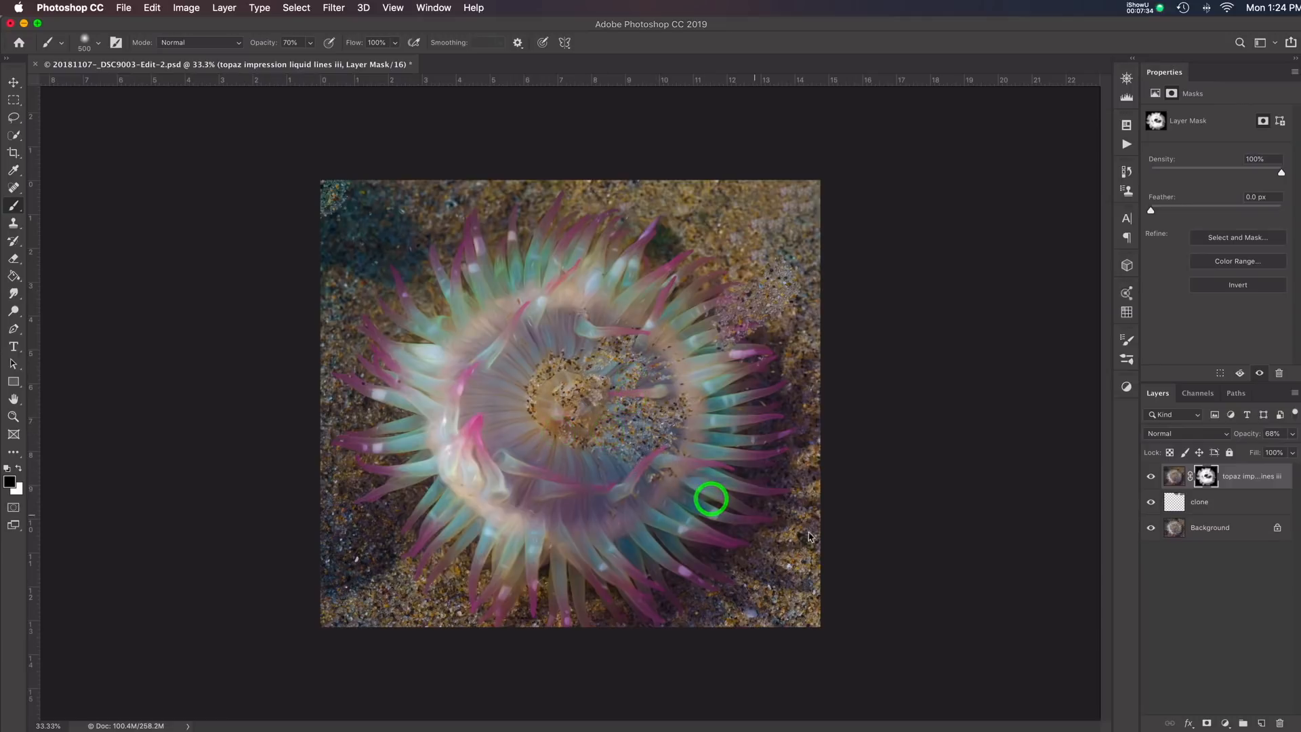
Toggle the Liquid Lines layer's visibility to compare the image with and without the masked effect
left_click(1150, 480)
left_click(1151, 479)
left_click(1151, 480)
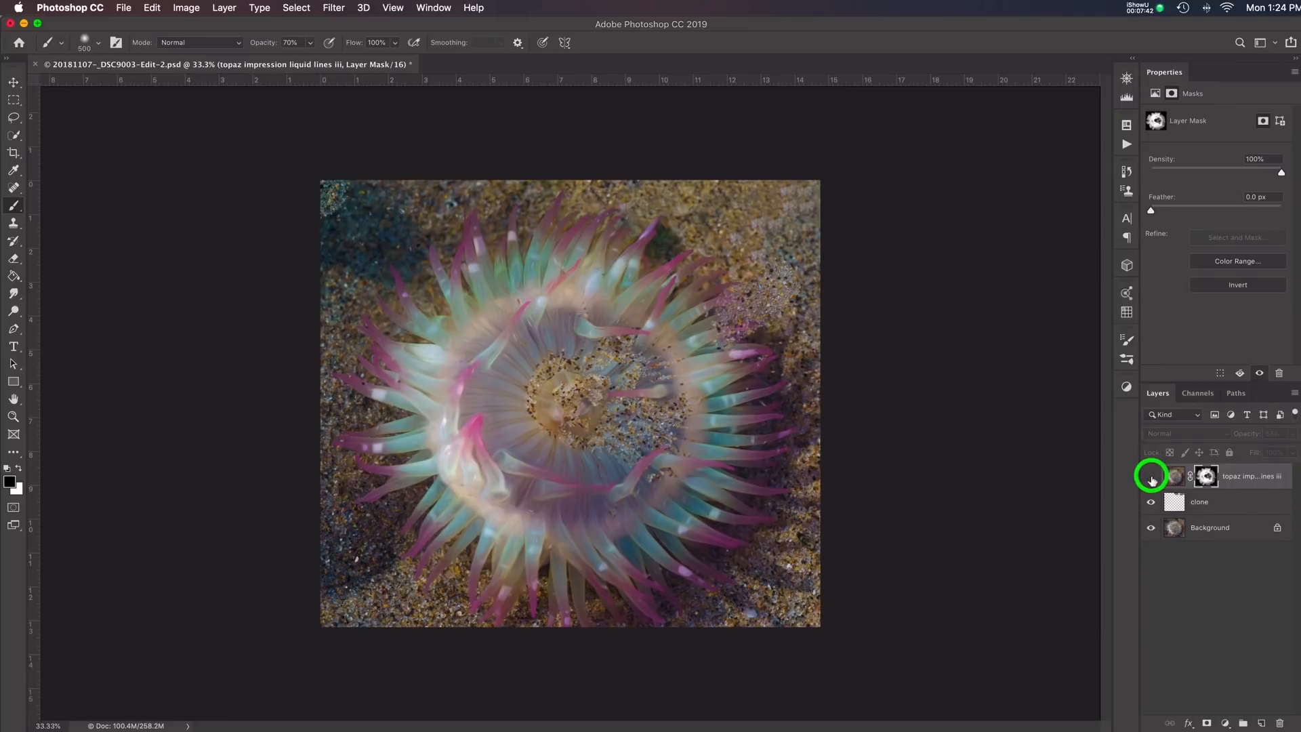
left_click(1150, 479)
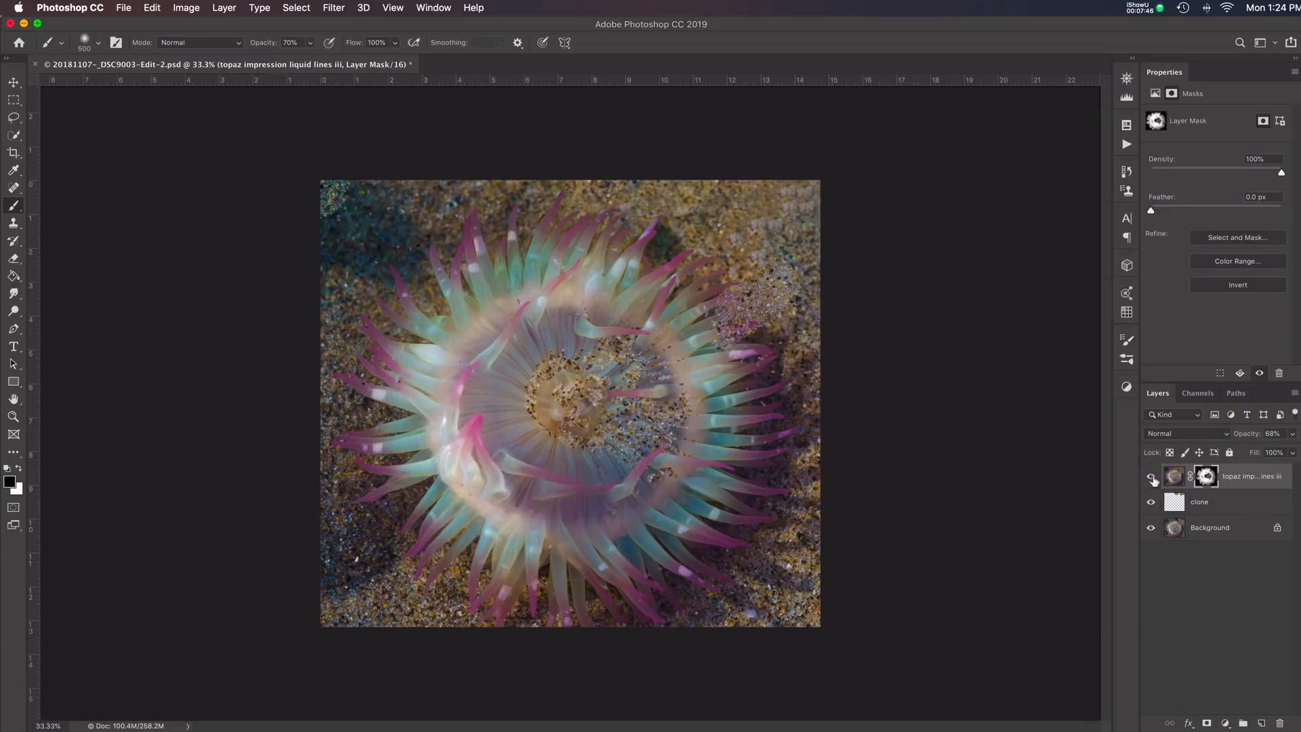
left_click(1151, 479)
left_click(1151, 479)
Raise the Liquid Lines layer's opacity to 80% and toggle its visibility to compare the result
left_click(1174, 475)
left_click(1291, 436)
left_click_drag(1272, 453, 1280, 455)
left_click(1151, 477)
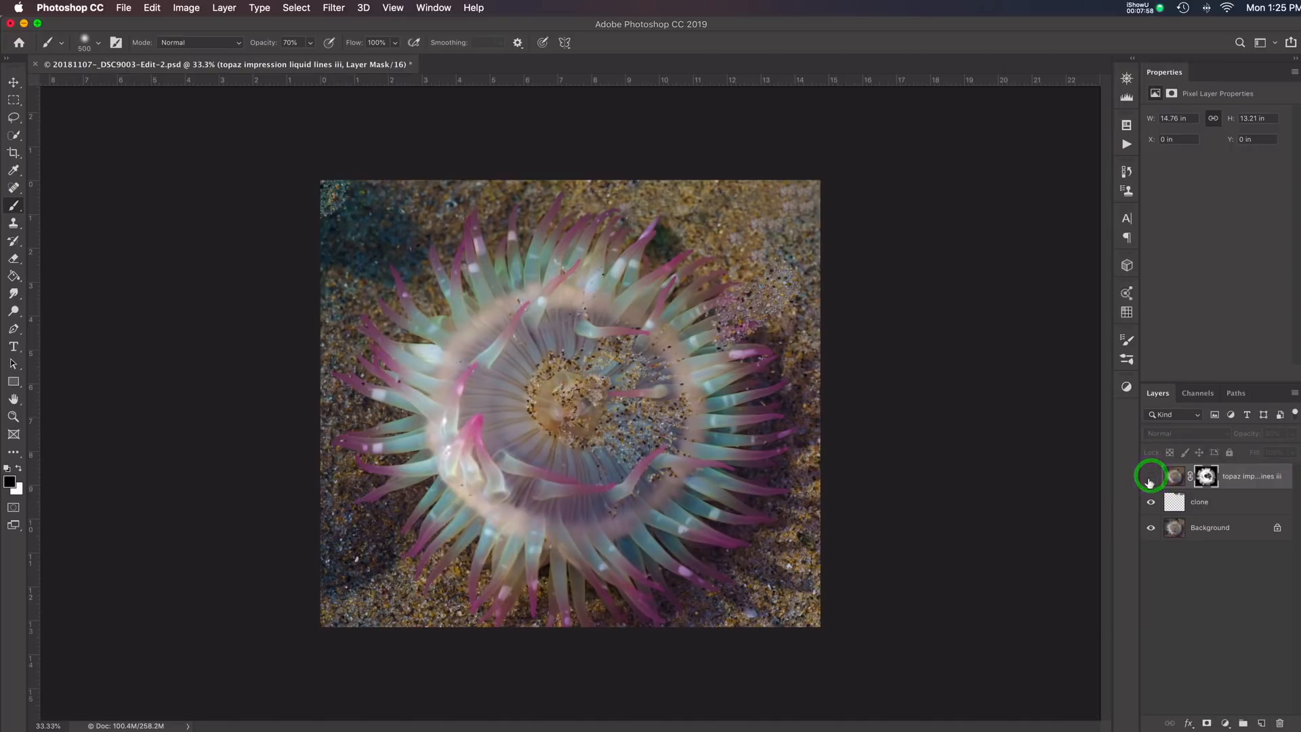
left_click(1151, 478)
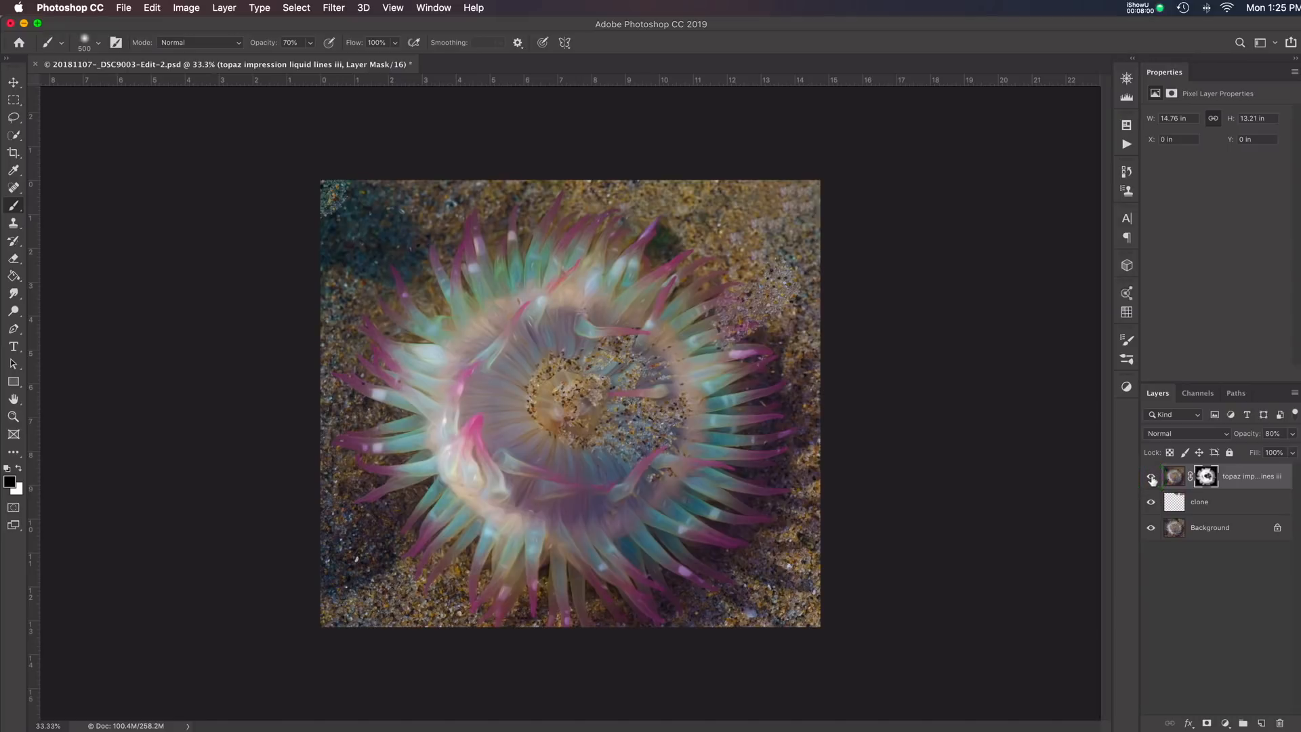
left_click(1151, 477)
left_click(1151, 476)
Paint black on the Liquid Lines mask around the edge of the anemone's center with a 300 px brush at 70% opacity
left_click(1205, 476)
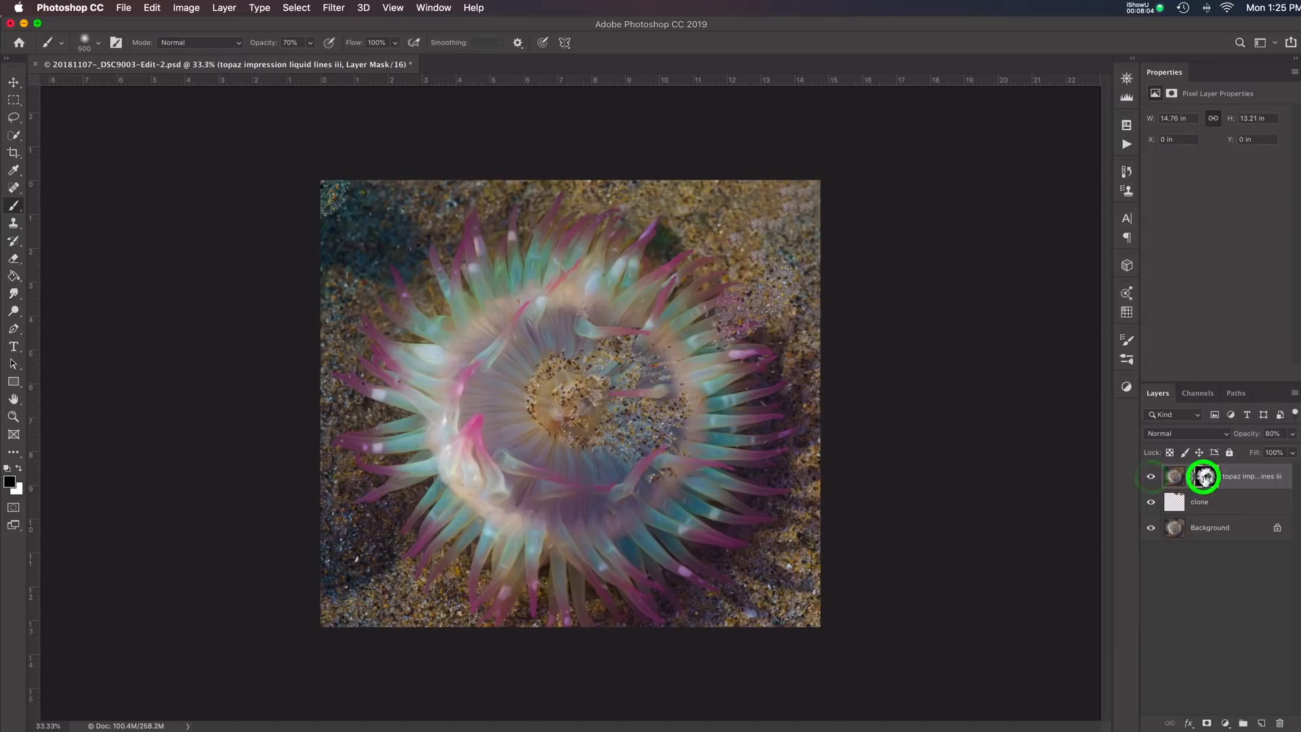
key("[")
left_click(558, 364)
left_click(546, 374)
left_click(534, 386)
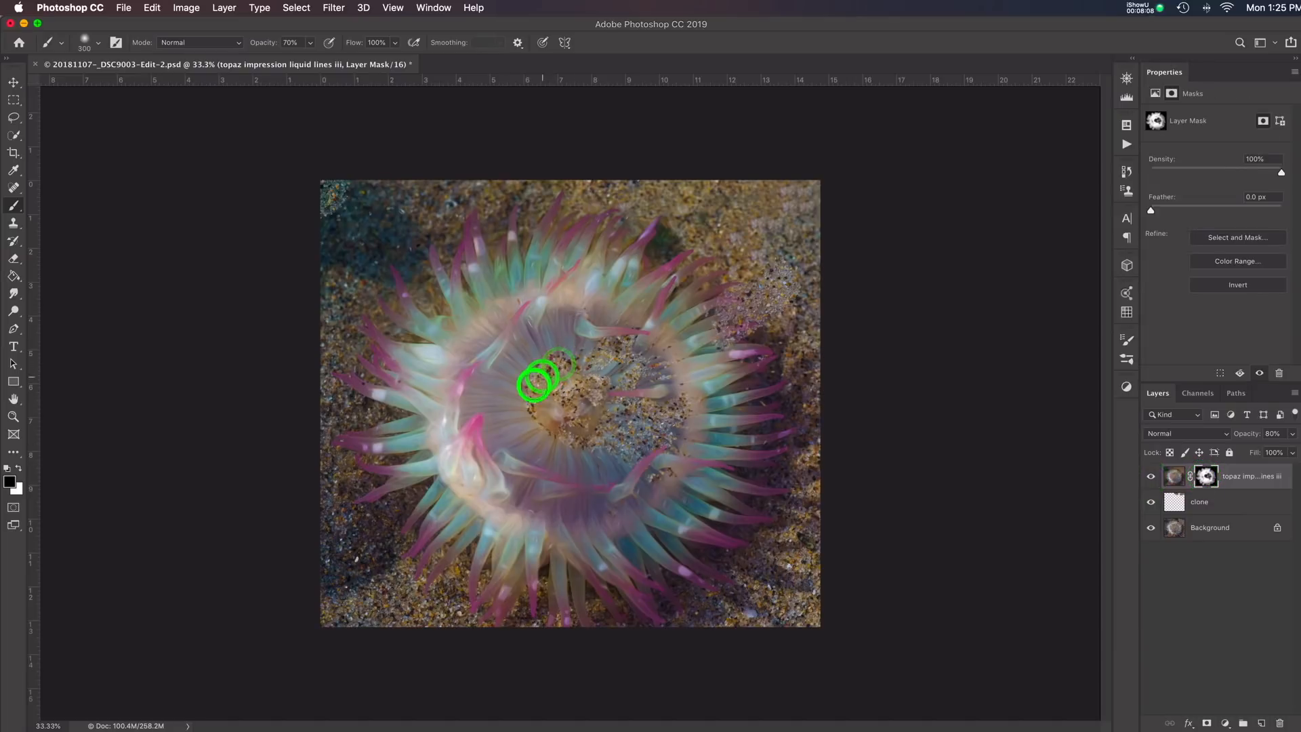
left_click(543, 429)
left_click(532, 395)
left_click(539, 369)
left_click(555, 366)
left_click(562, 360)
left_click(559, 364)
left_click(576, 359)
left_click(600, 359)
left_click(612, 362)
left_click(750, 404)
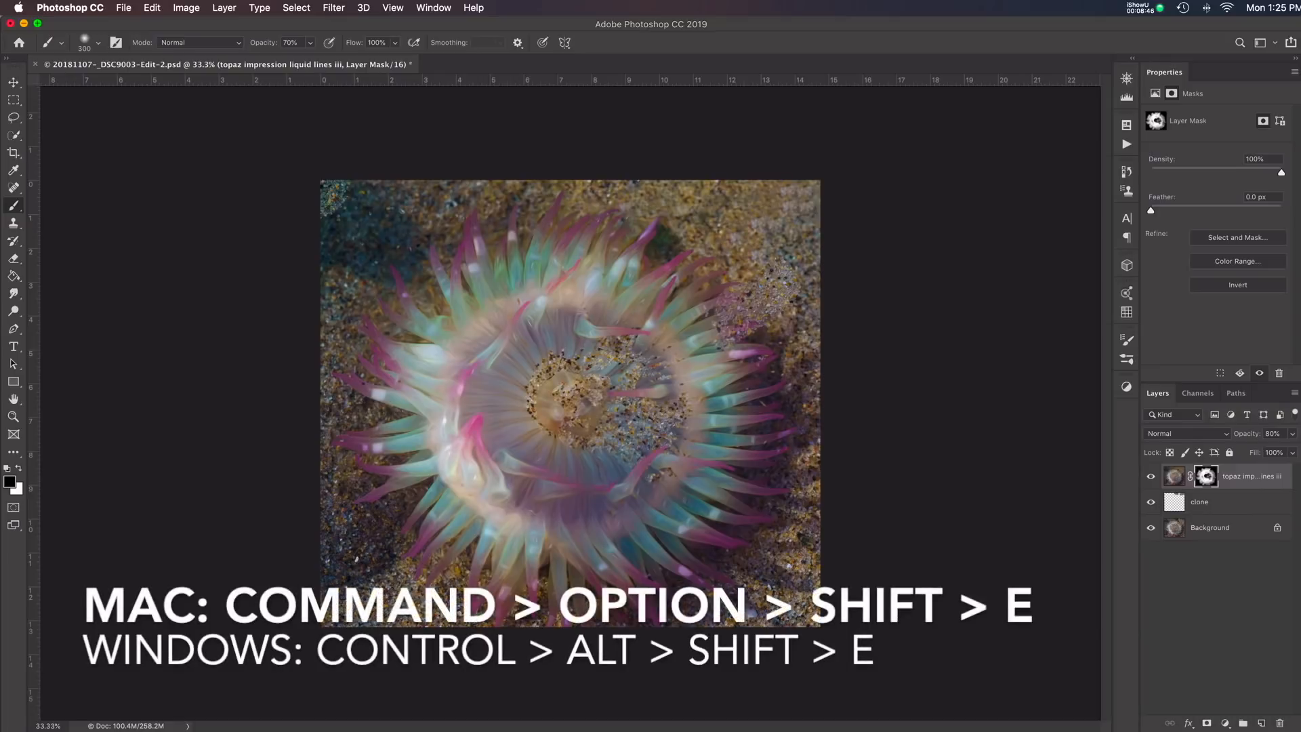
Stamp all visible layers into a new top layer and open it in Topaz Studio's Texture Effects
key("cmd+alt+shift+e")
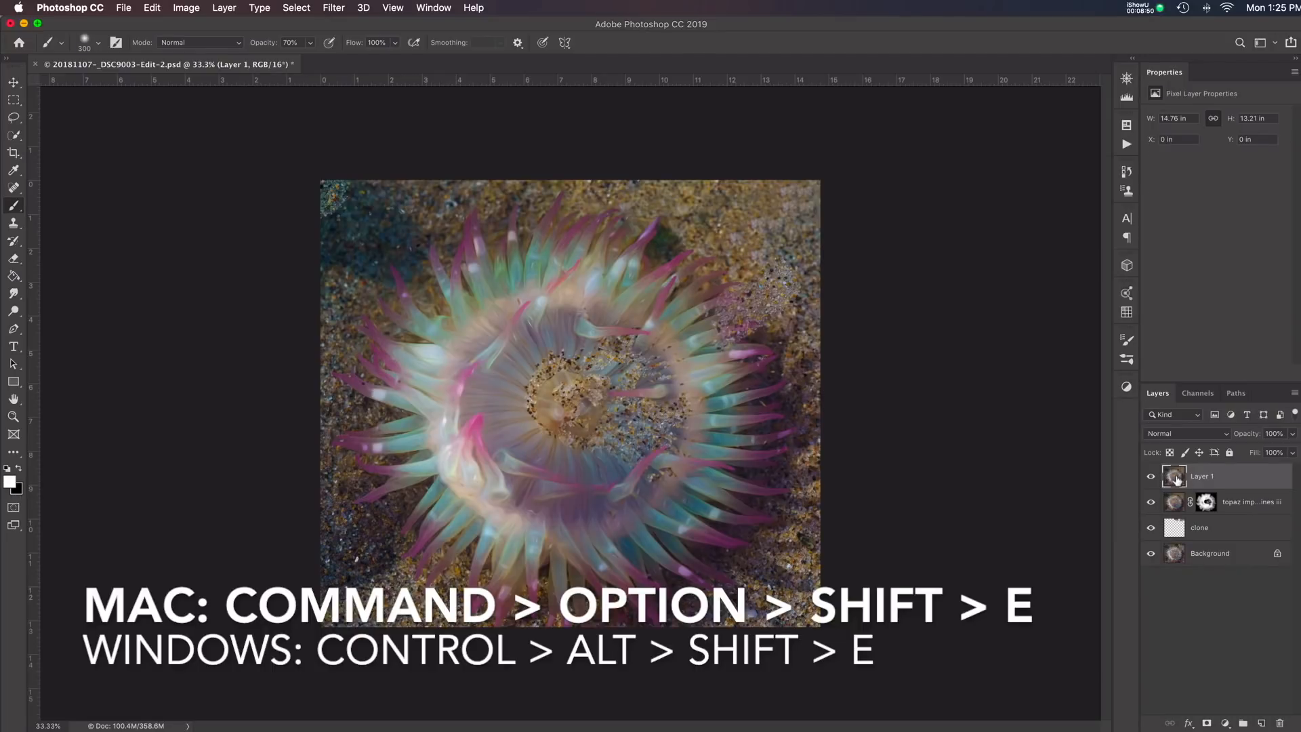
left_click(334, 8)
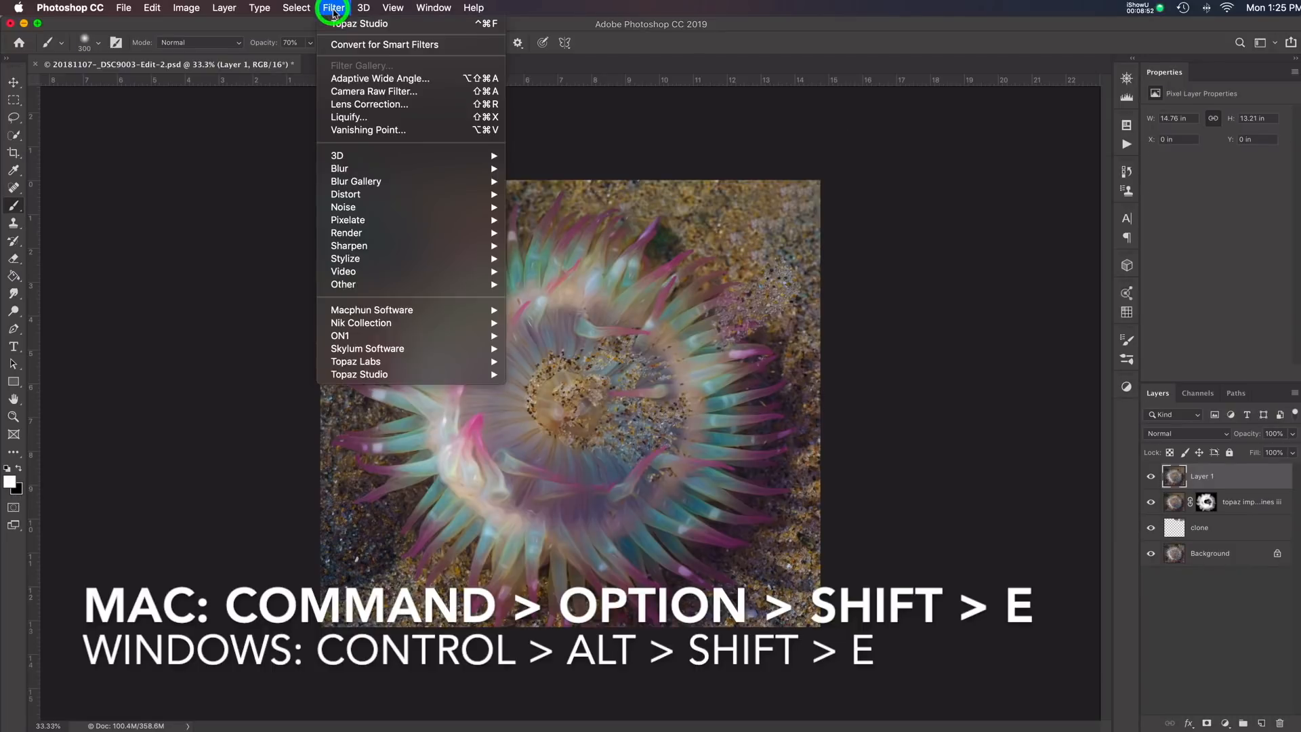
mouse_move(407, 383)
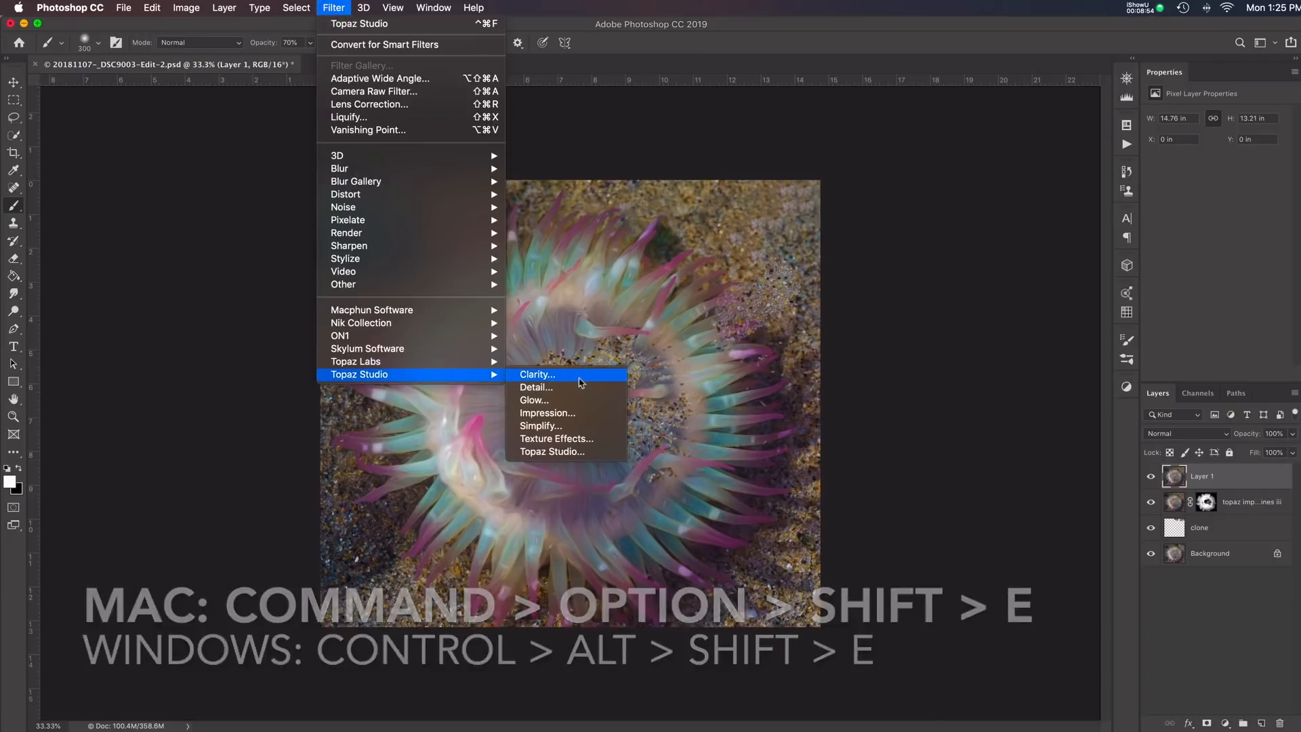
left_click(571, 442)
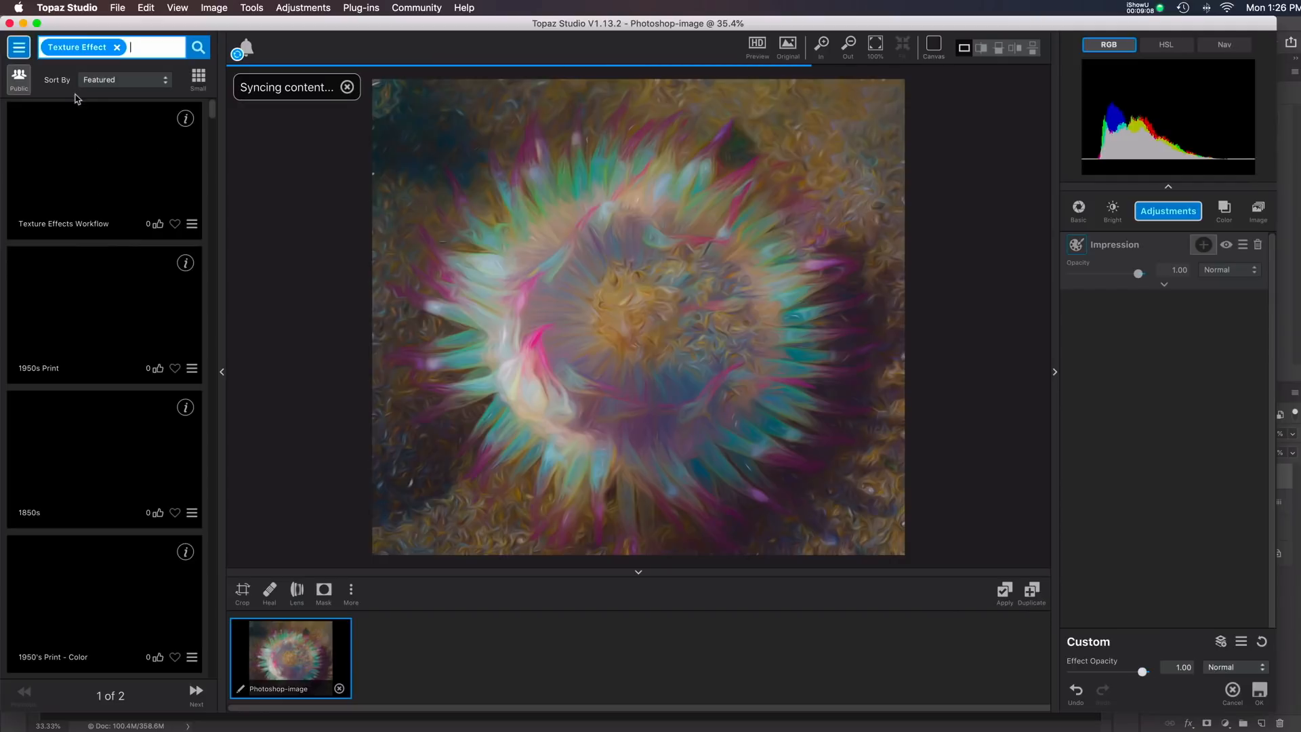
Exclude public presets from the Texture Effect list and try the Desaturated Drama preset
left_click(20, 78)
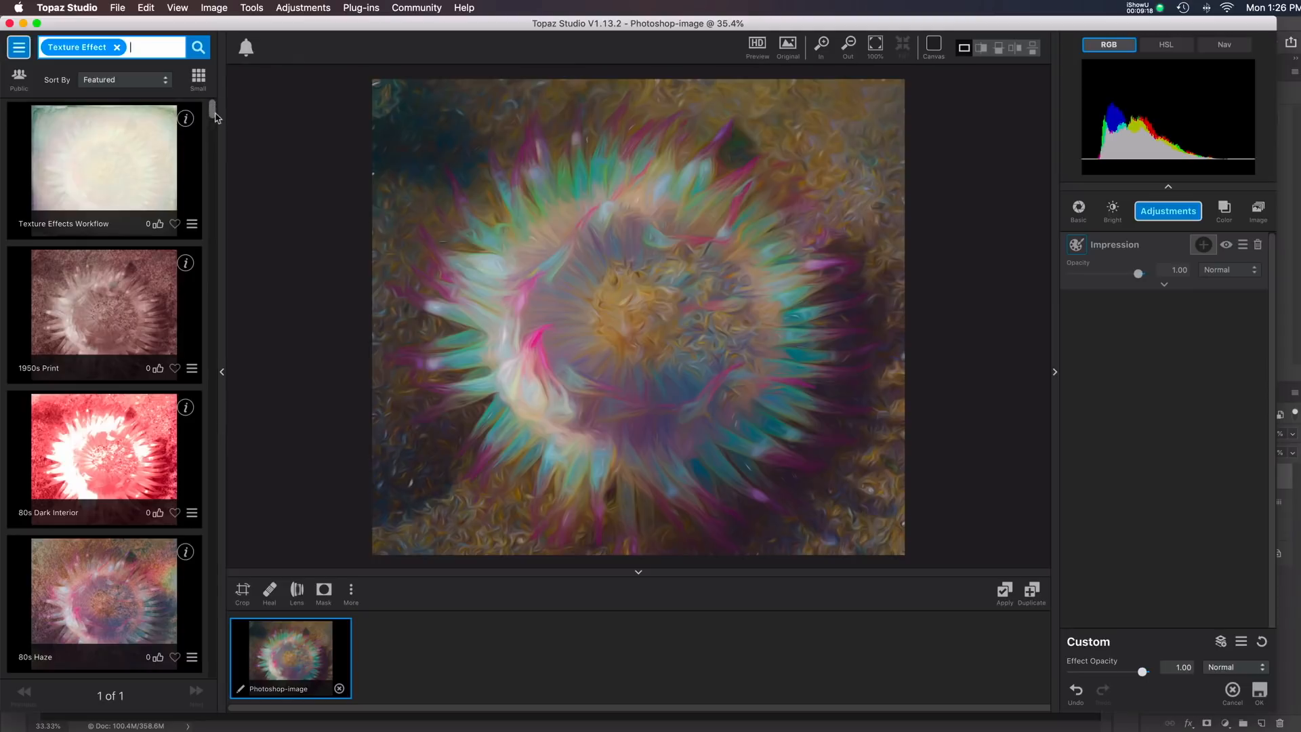
mouse_move(213, 117)
left_mouse_down()
mouse_move(218, 182)
mouse_move(201, 194)
mouse_move(223, 246)
left_mouse_up()
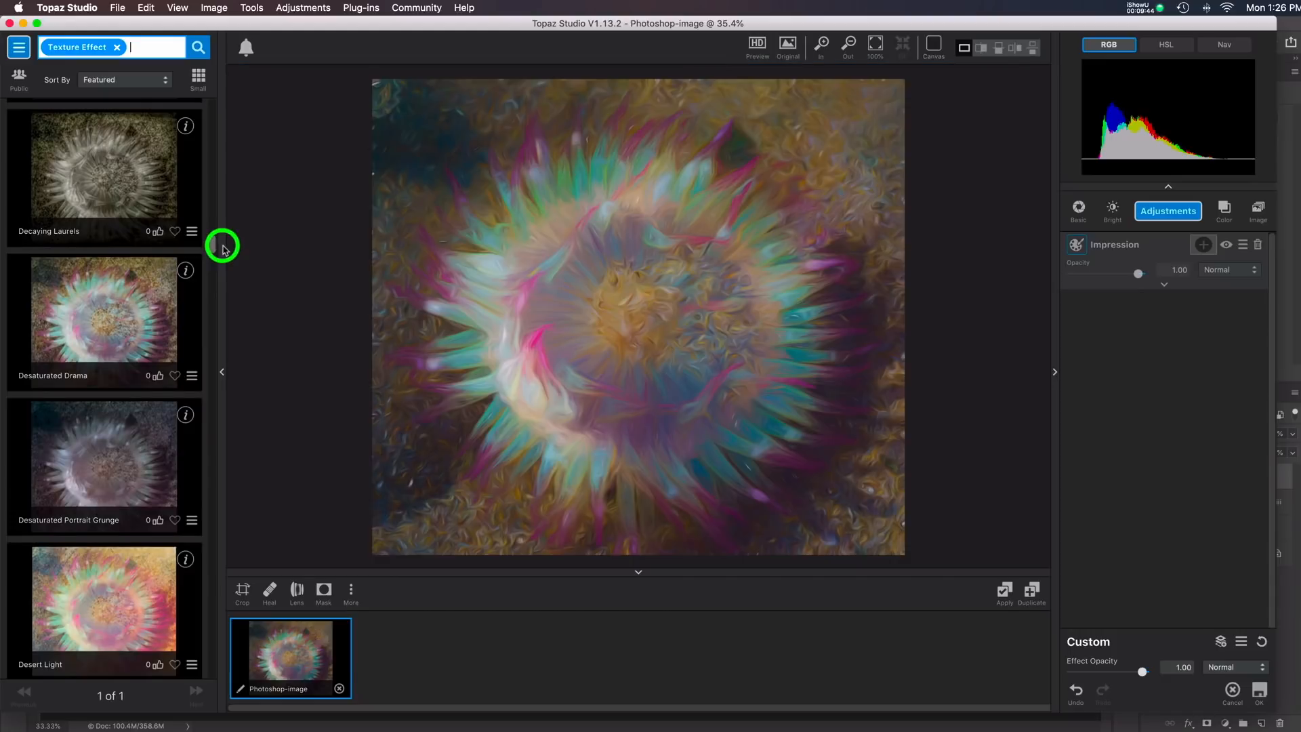
left_click(123, 322)
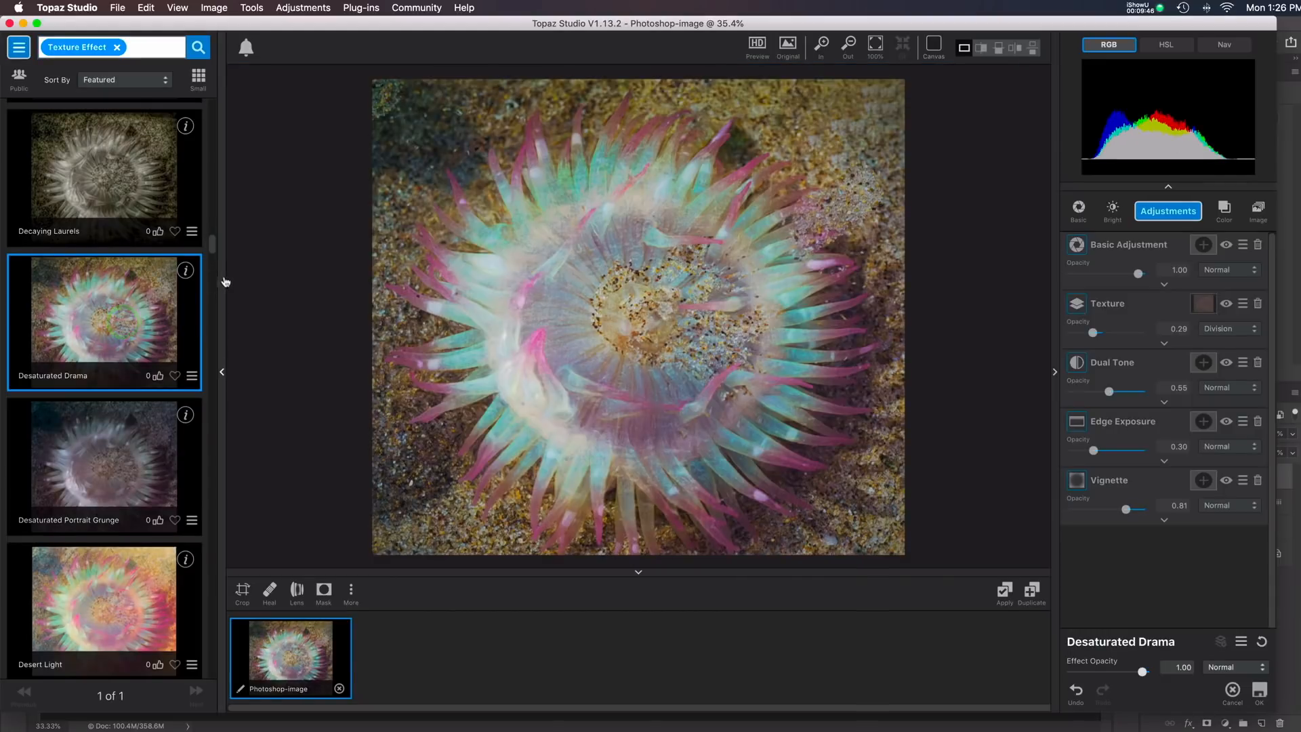
Apply the Lilac Tinge preset to the anemone image and compare it with the original
left_click_drag(214, 253, 206, 409)
left_click(102, 440)
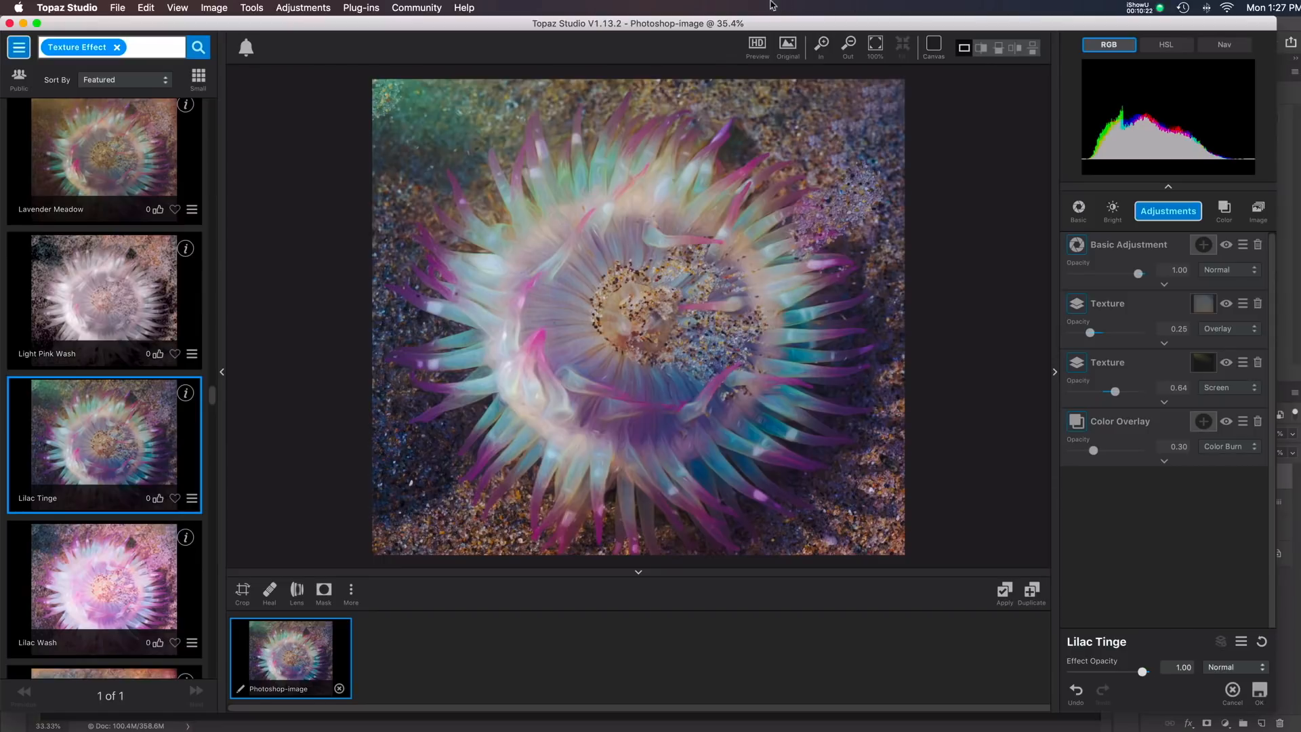
left_click(788, 46)
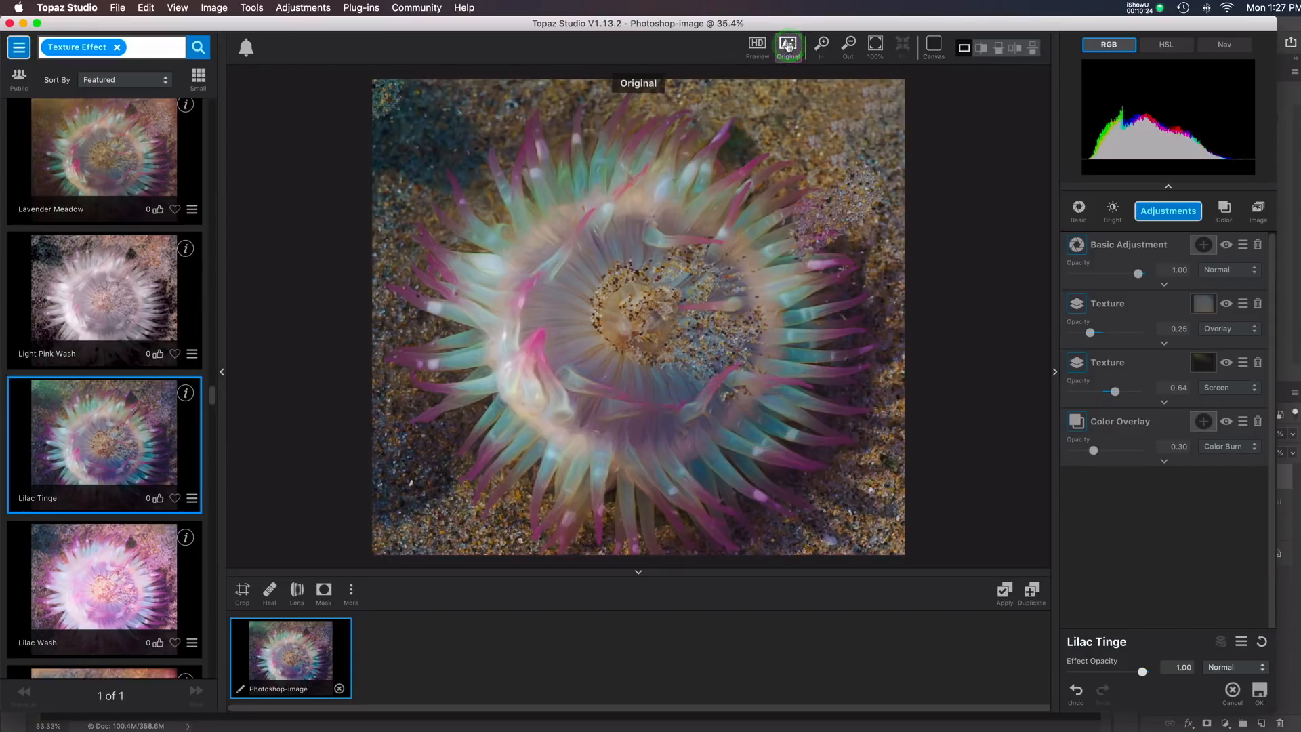
left_click(786, 50)
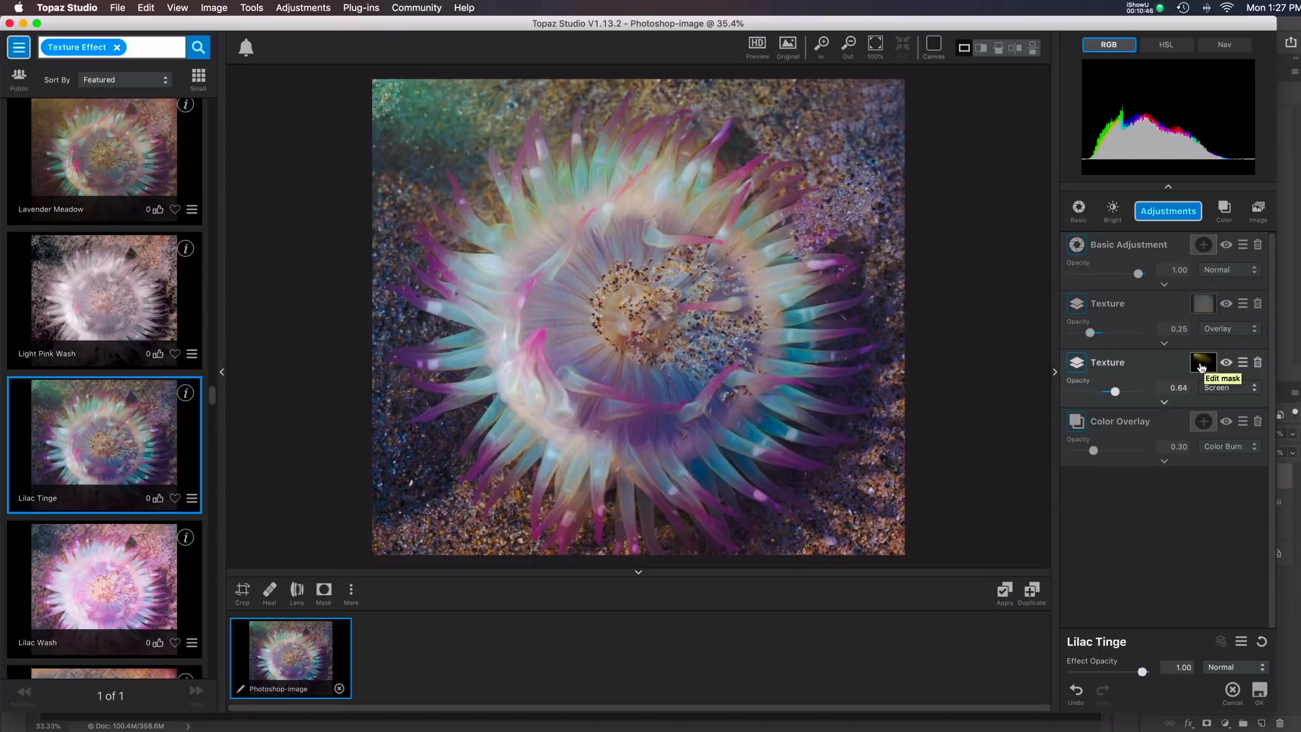
Disable Lilac Tinge's Screen-mode Texture adjustment, compare with the original, and apply the effect back to the Photoshop layer
left_click(1227, 365)
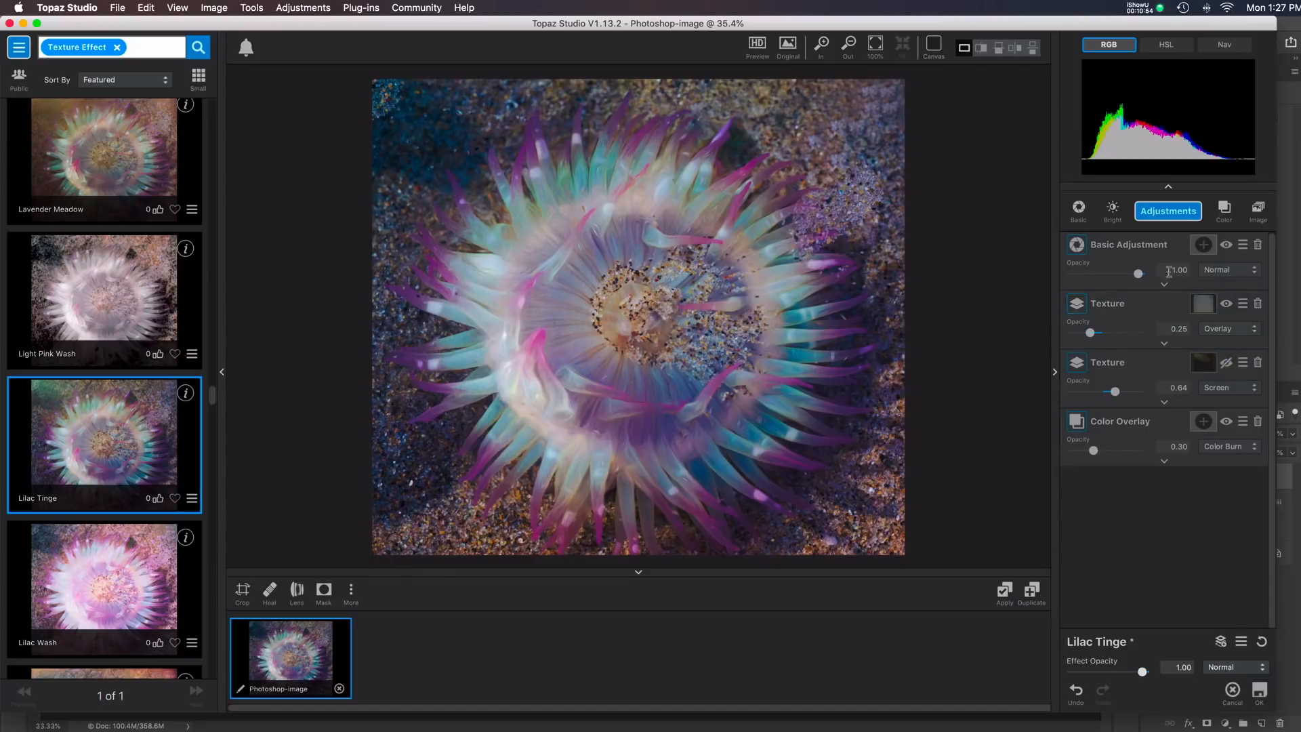
left_click(794, 47)
left_click(1259, 689)
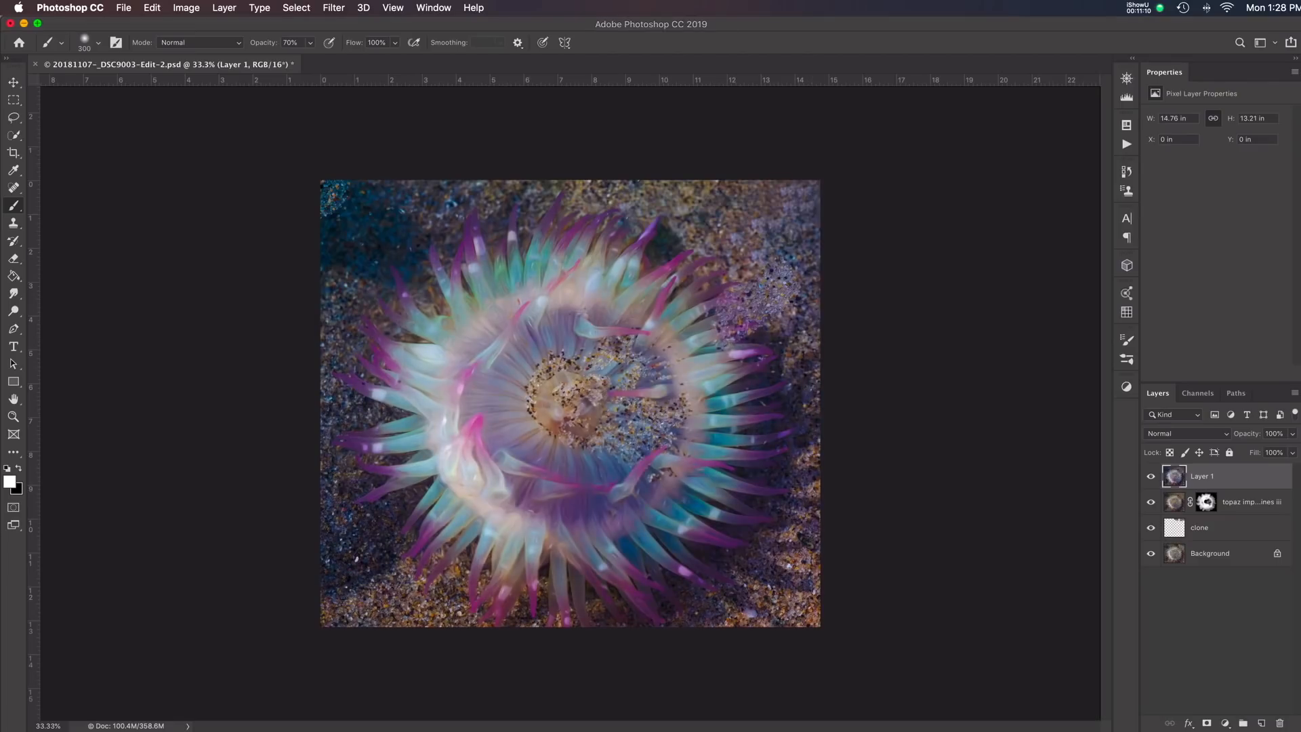
Rename Layer 1 to "topaz texture lilac"
left_click(1212, 479)
type("topaz texture lilac")
key("Return")
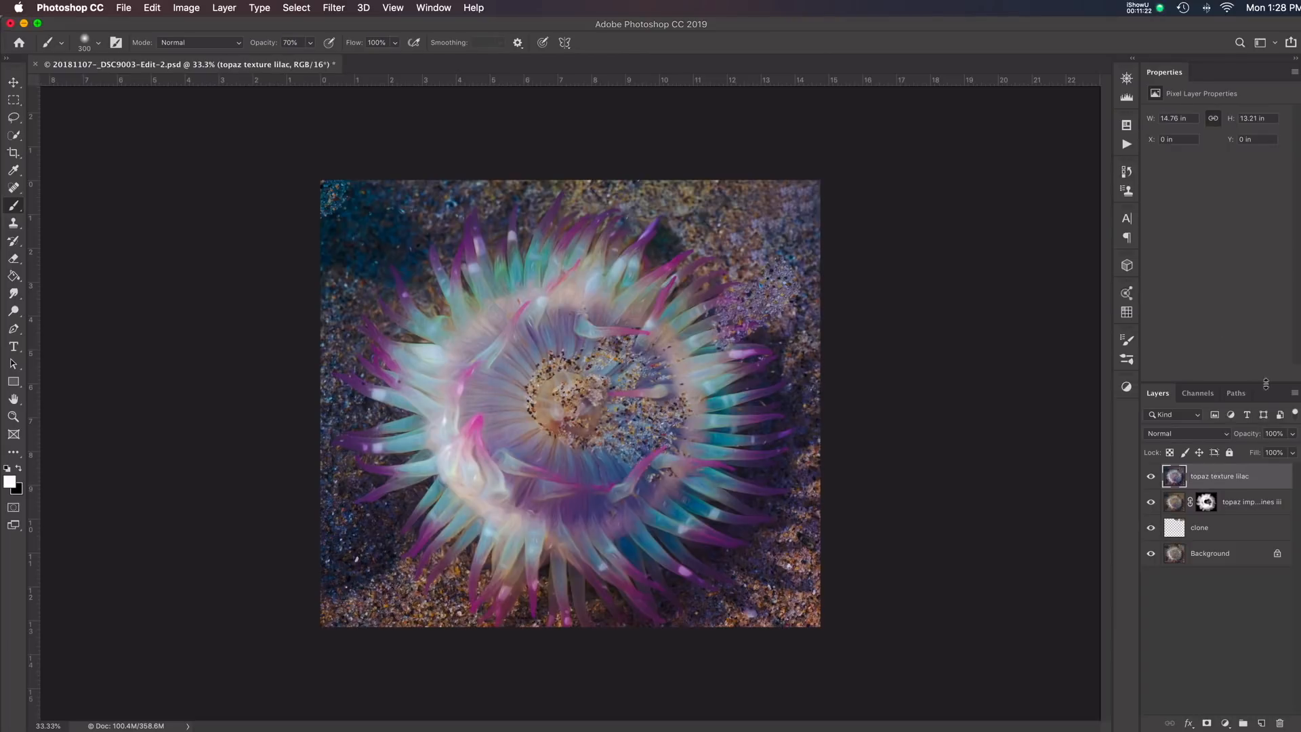
Lower the topaz texture lilac layer's opacity to 60% and toggle its visibility to compare the effect
left_click_drag(1291, 436, 1269, 454)
left_click(1151, 476)
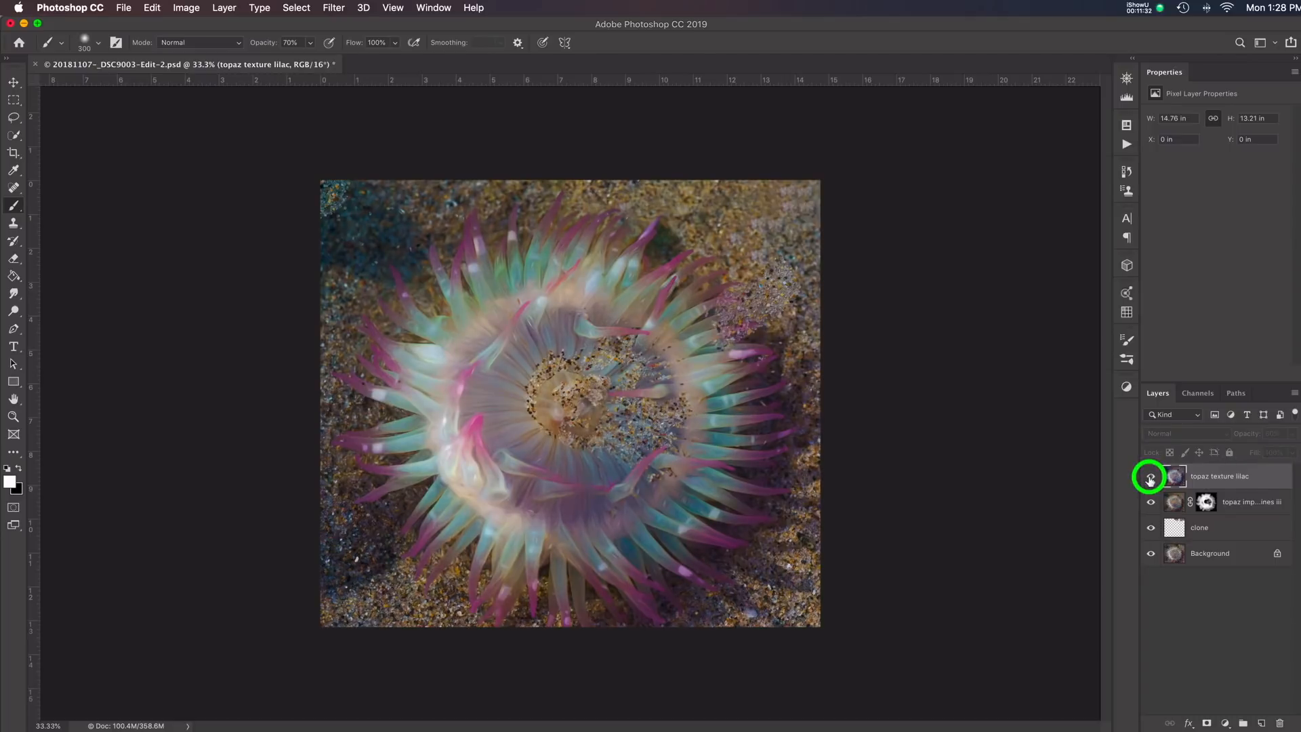
left_click(1149, 477)
left_click(1150, 478)
left_click(1149, 479)
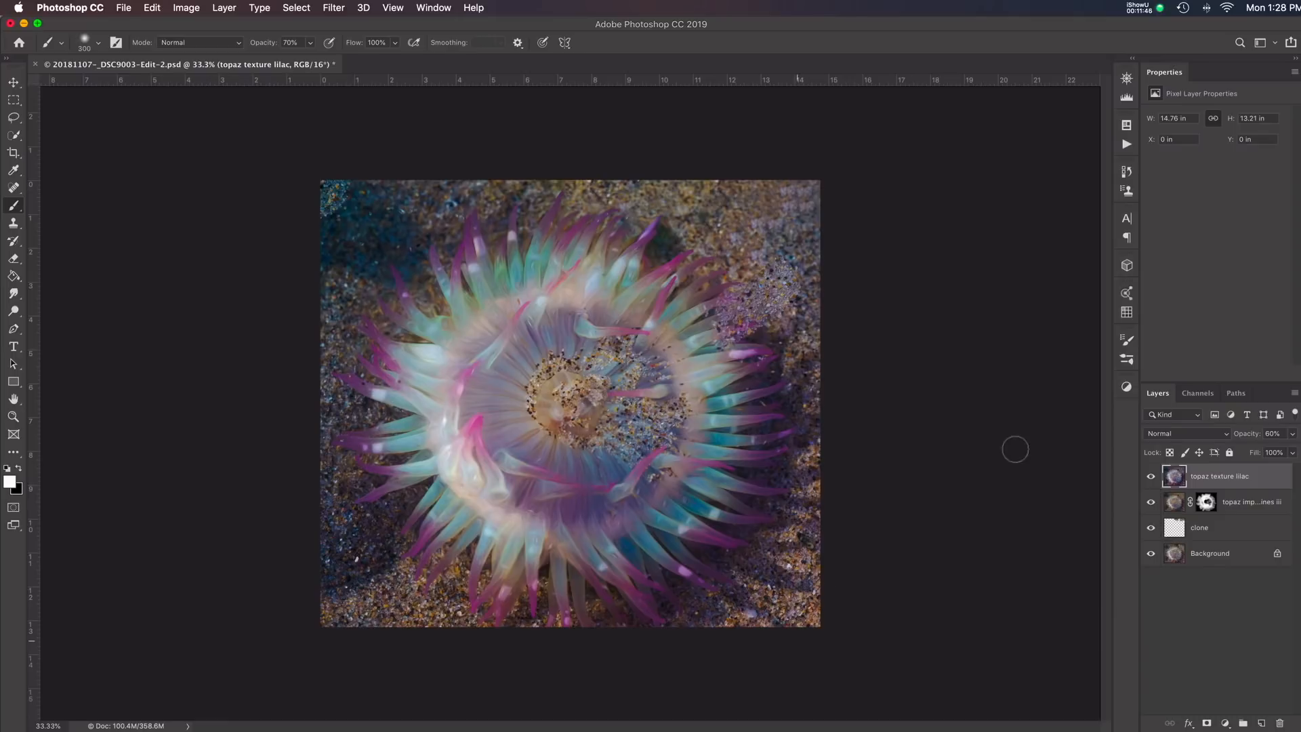
Add a Hue/Saturation adjustment layer above the lilac texture layer and set the Yellows saturation to -47
left_click(1225, 723)
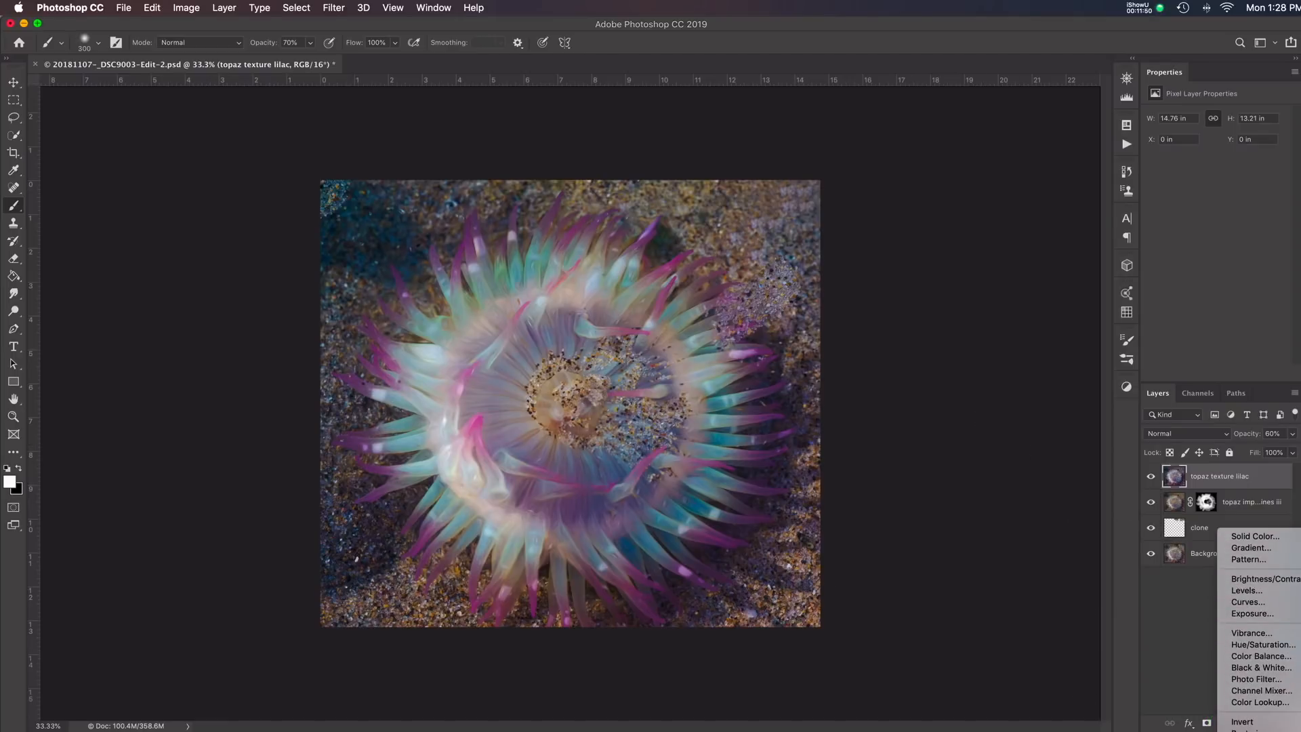
left_click(1249, 644)
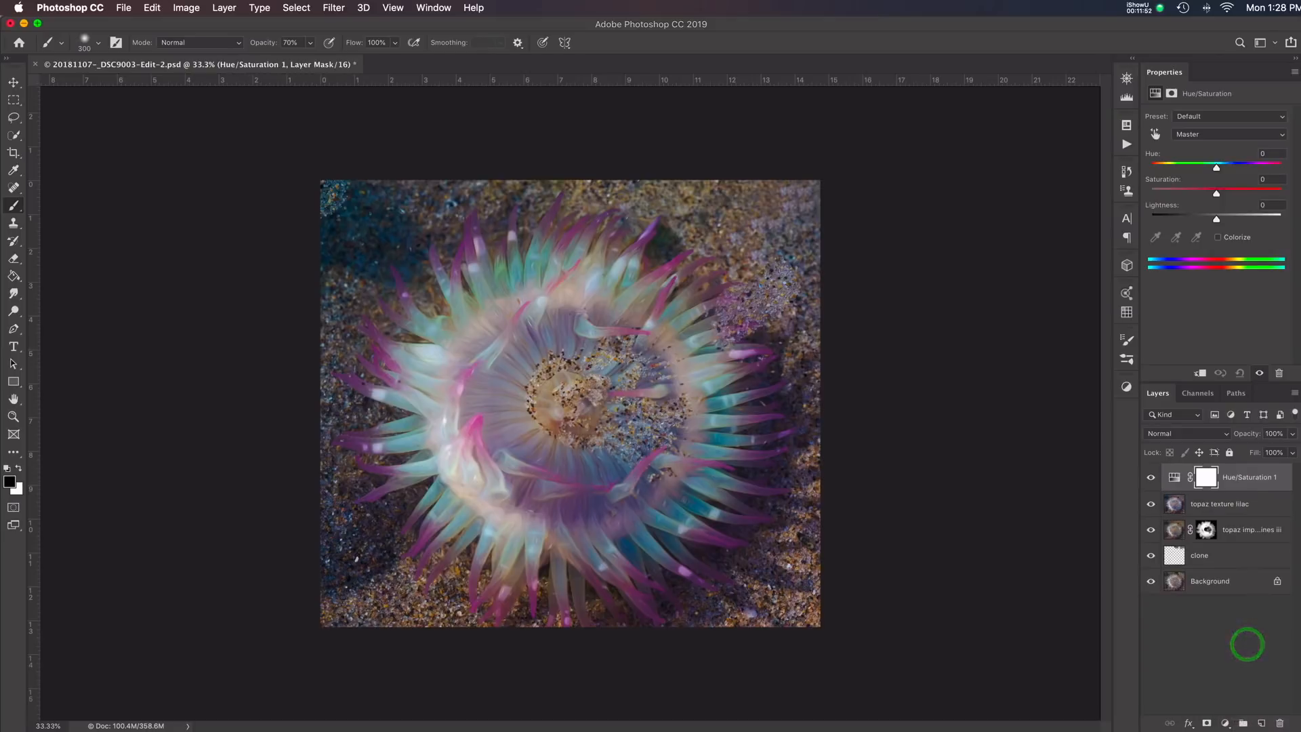
left_click(1240, 135)
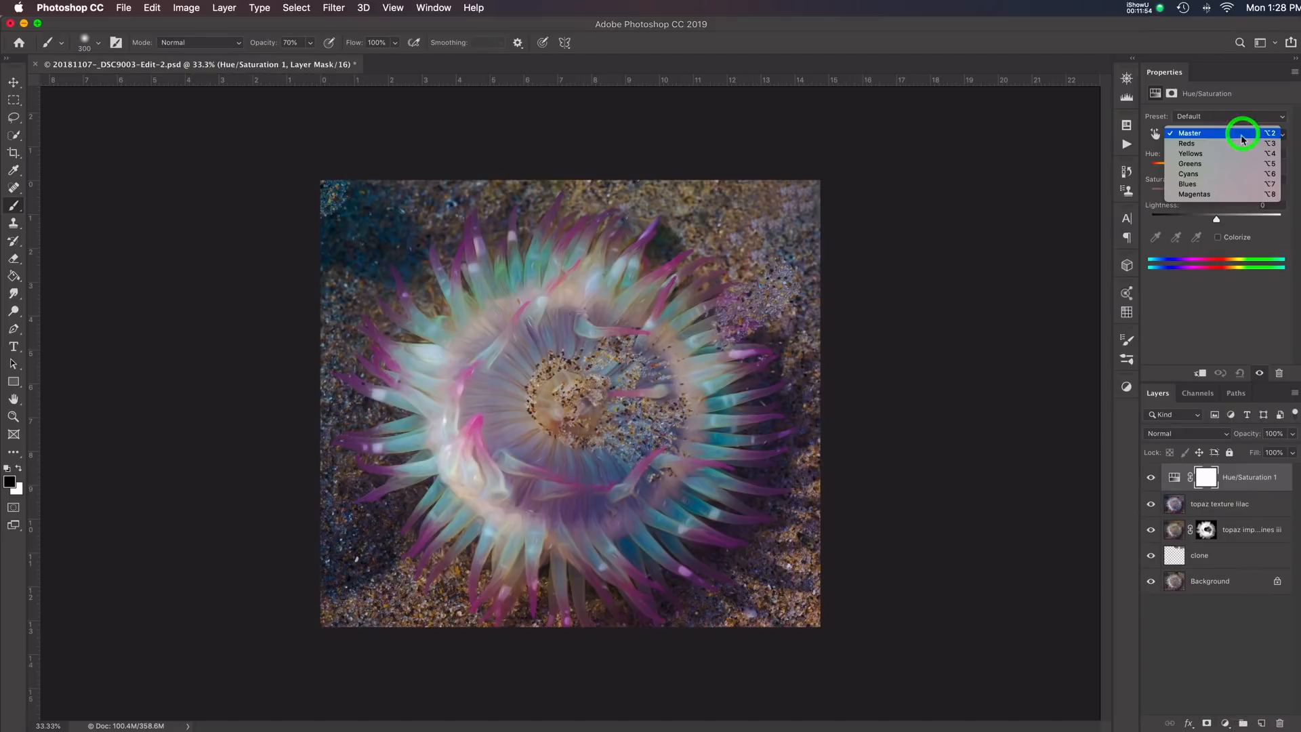
left_click(1227, 155)
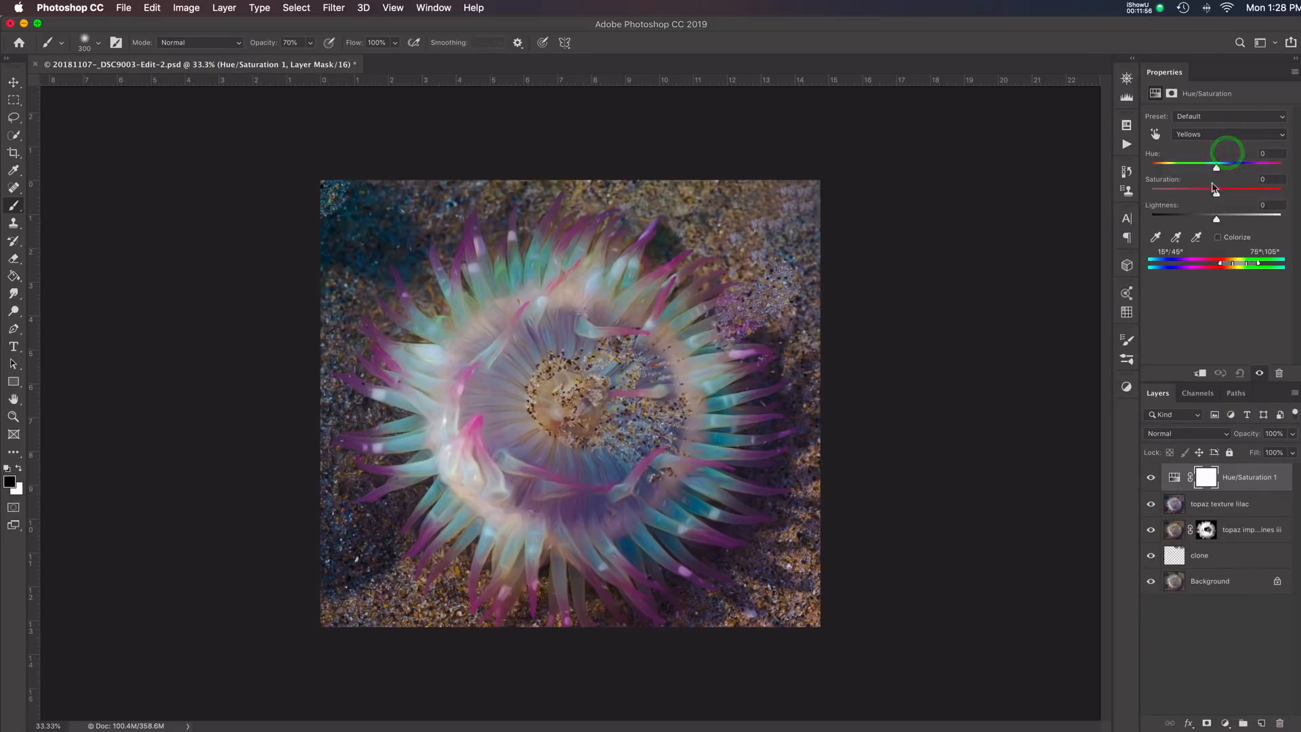
left_click_drag(1216, 194, 1188, 200)
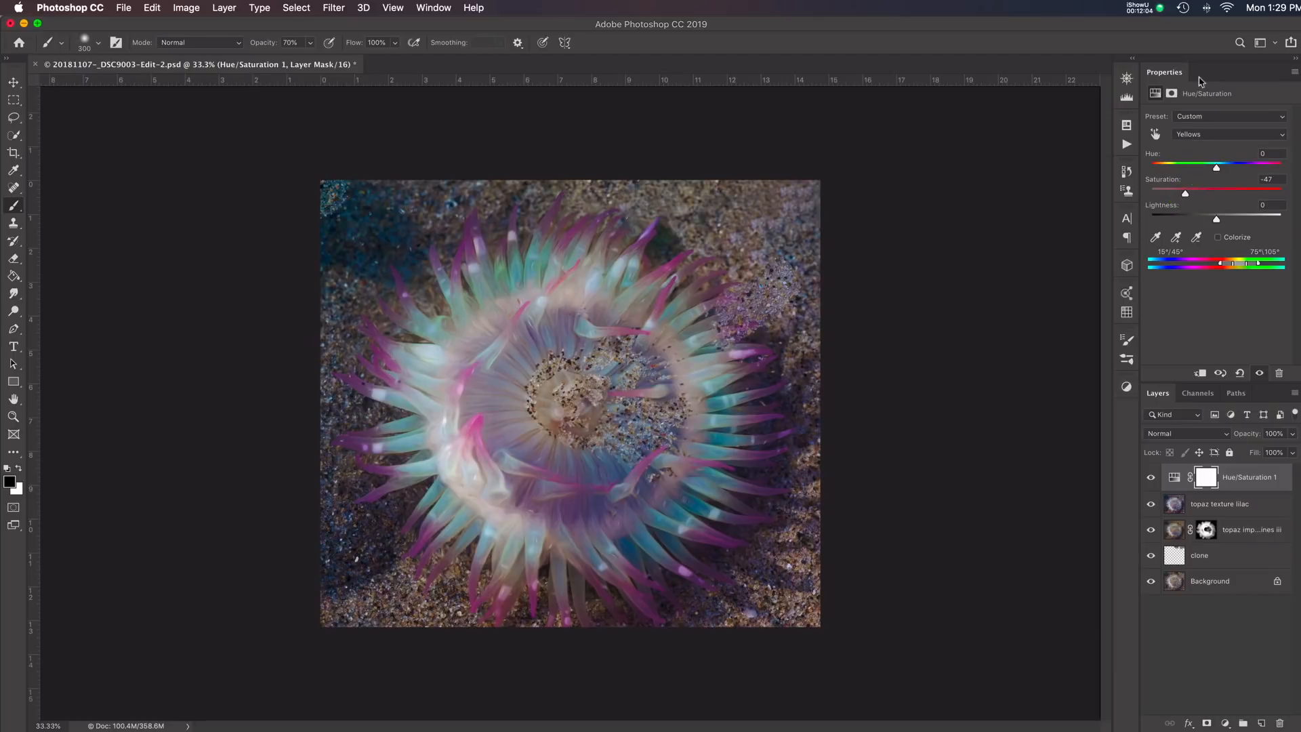
Compare the edit with the Background layer shown alone, restore all layers, and save and close the document
left_click(1151, 582, "alt")
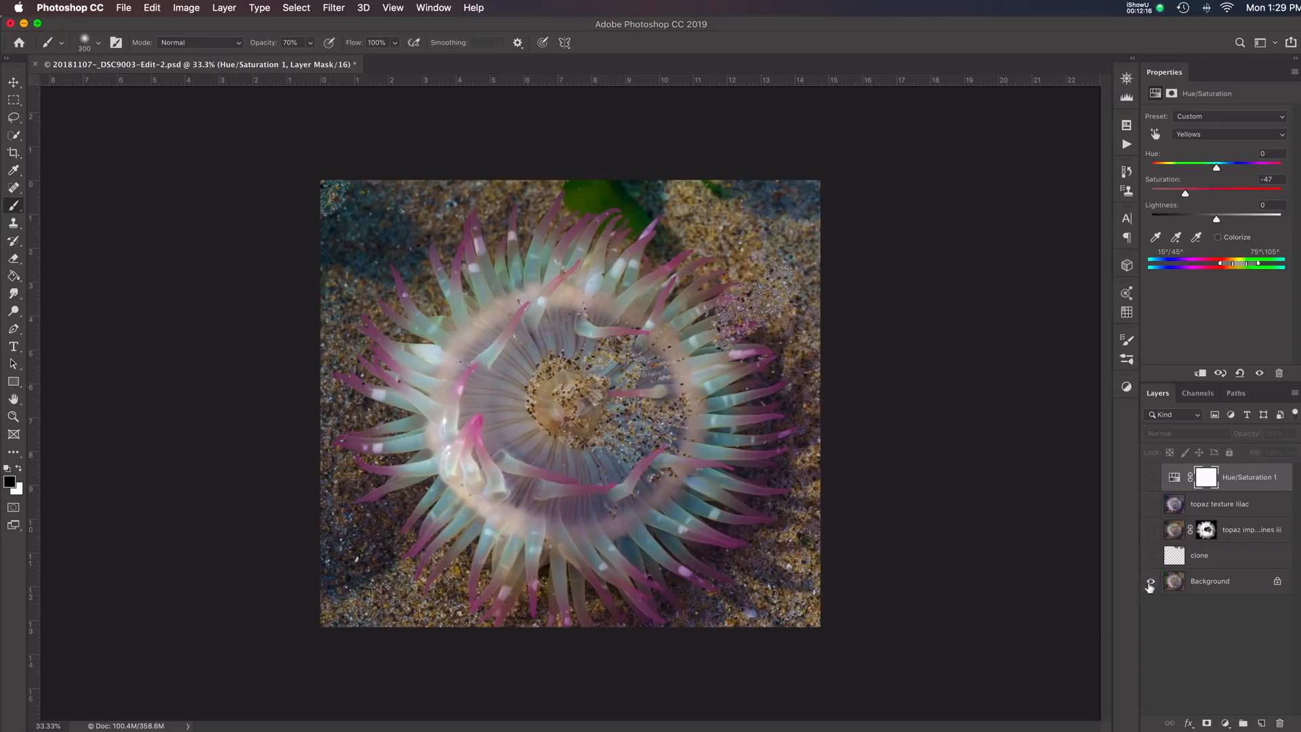
left_click(1151, 582, "alt")
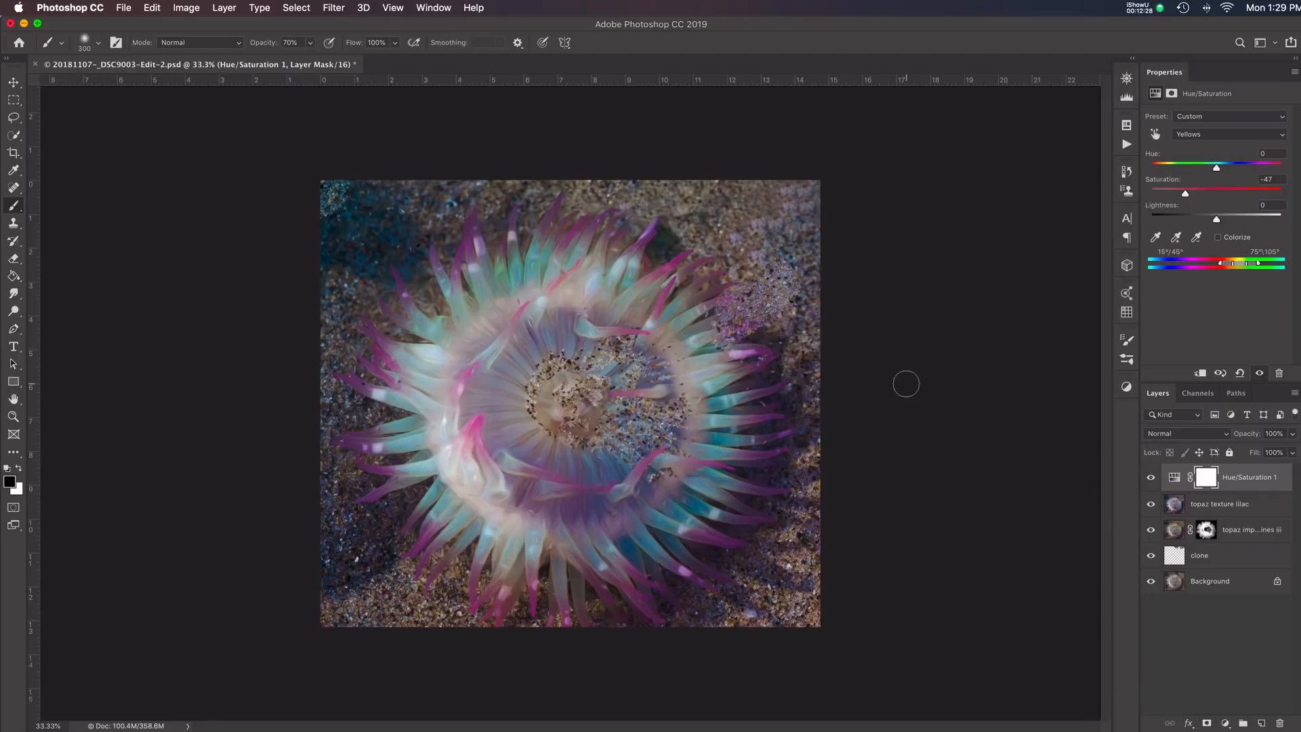
left_click(123, 8)
left_click(167, 135)
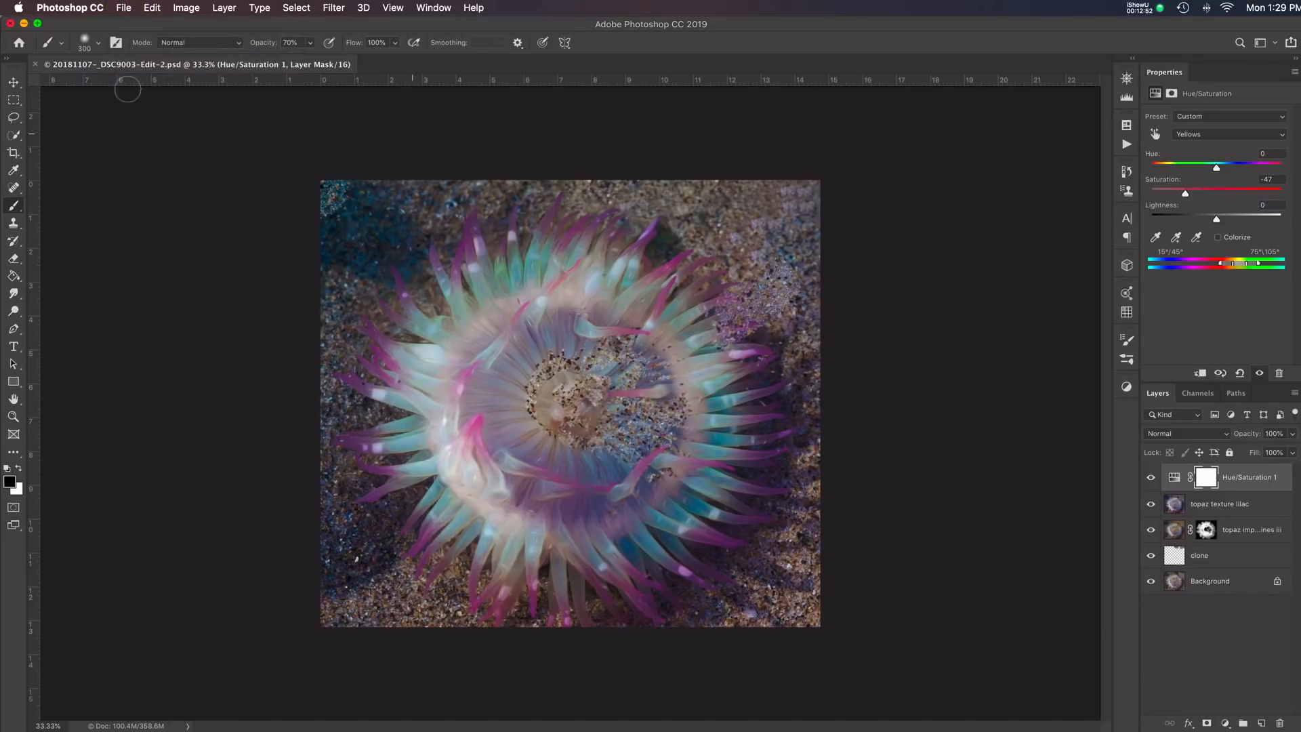
left_click(35, 64)
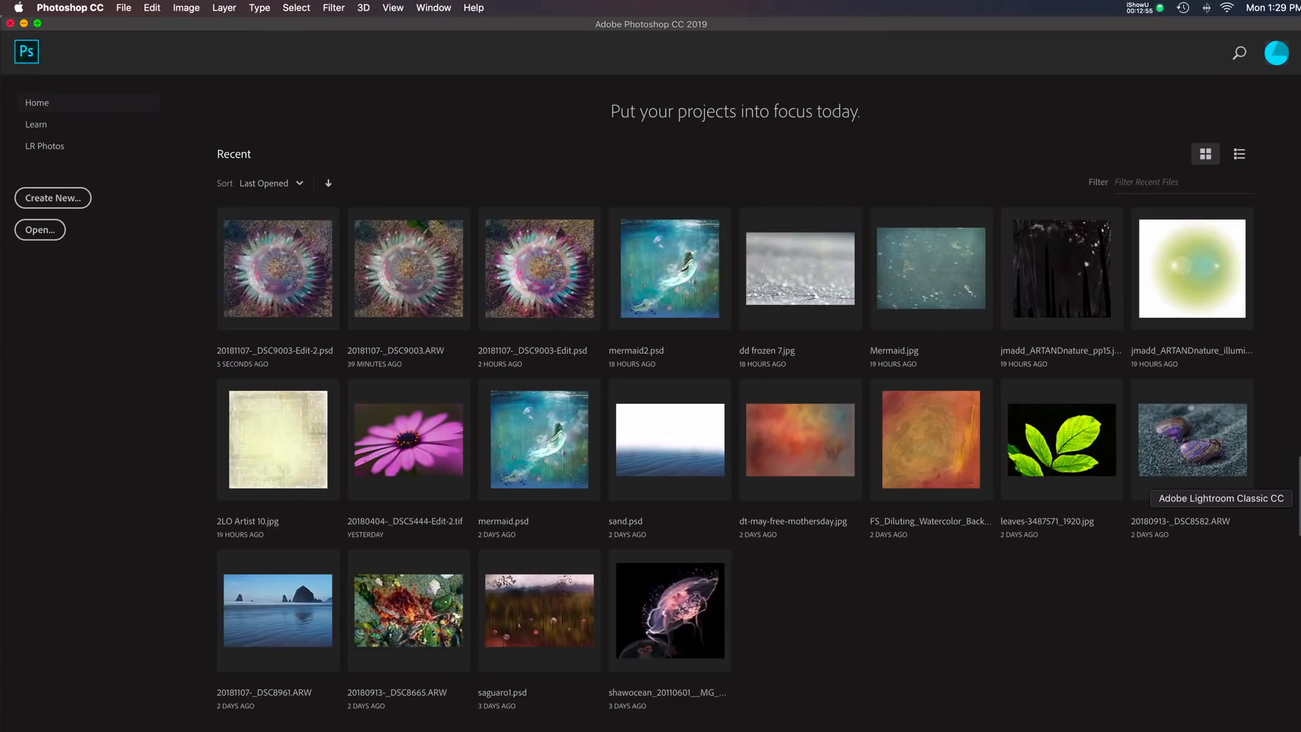
Switch to Lightroom Classic, create a virtual copy of 20181107-_DSC9003.ARW Copy 1, and reset the new copy's develop settings
left_click(1295, 498)
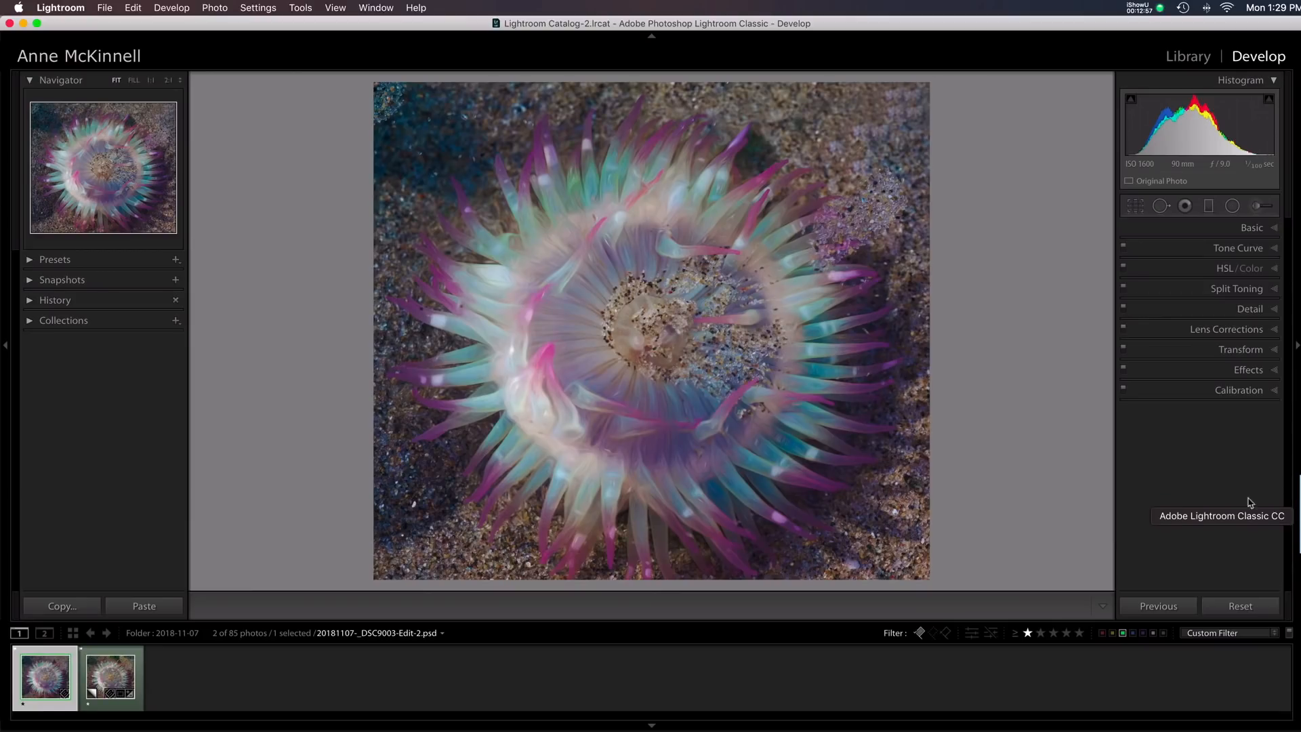
left_click(115, 678)
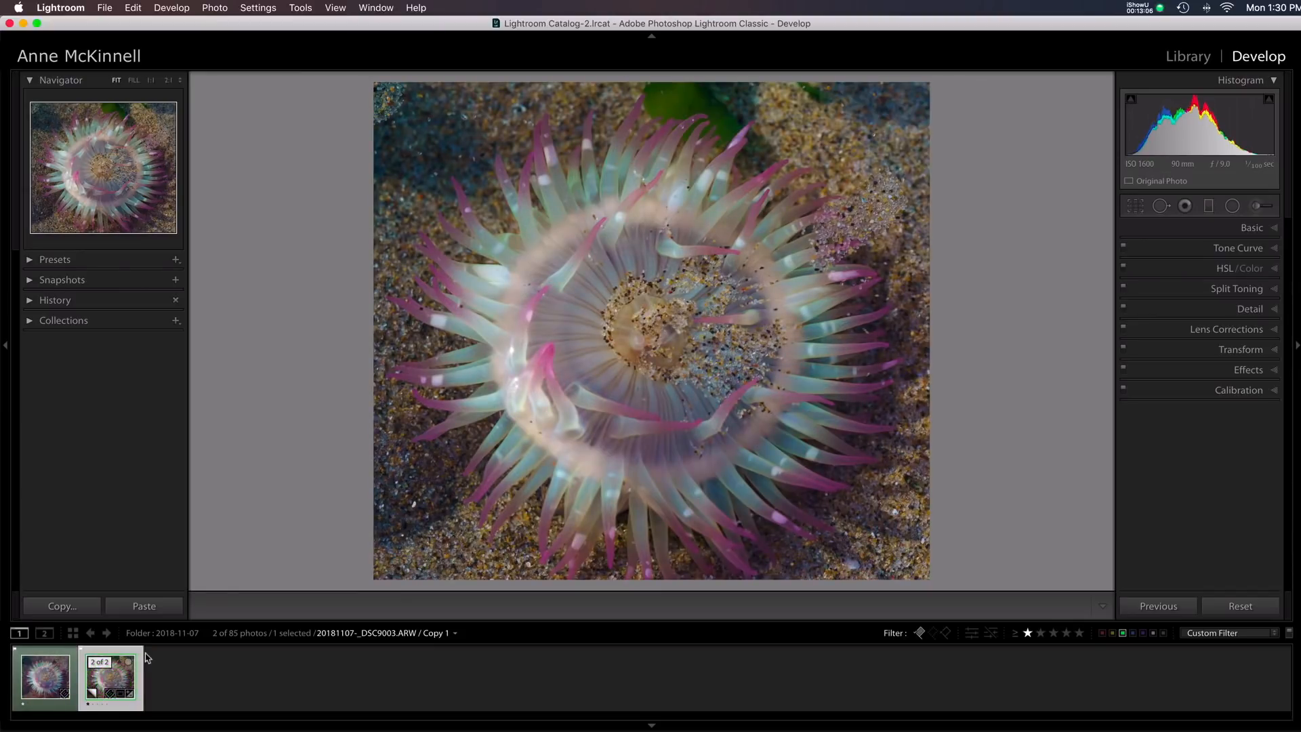
right_click(108, 677)
left_click(208, 602)
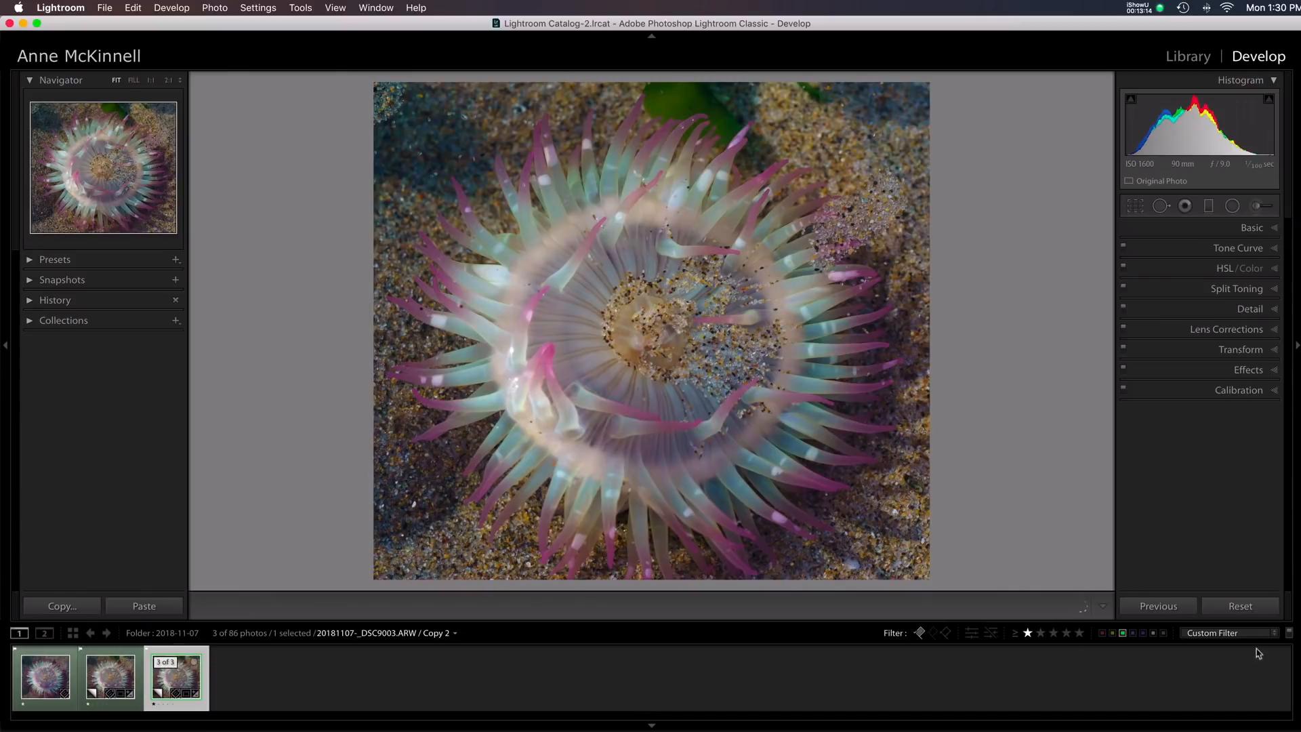
left_click(1262, 608)
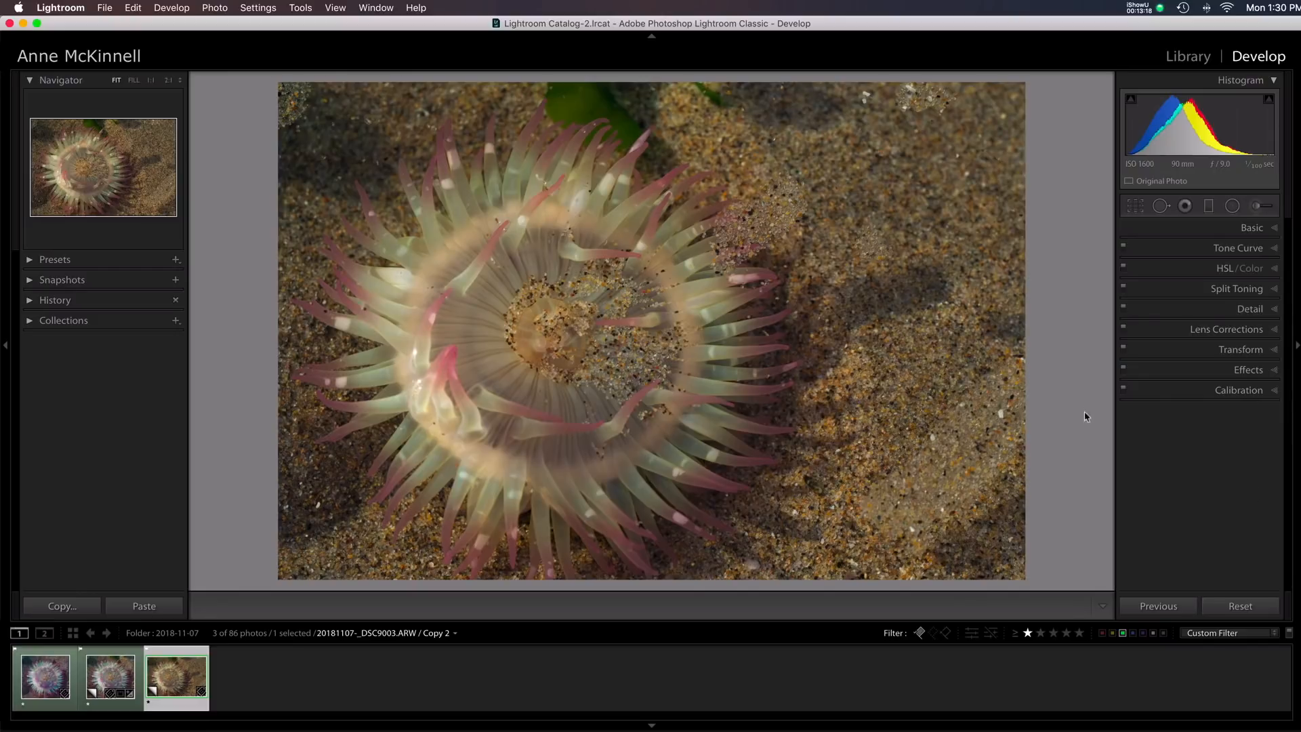
Delete virtual copy Copy 1 in the Library module and display 20181107-_DSC9003-Edit-2.psd to compare it with the unedited copy
left_click(1202, 56)
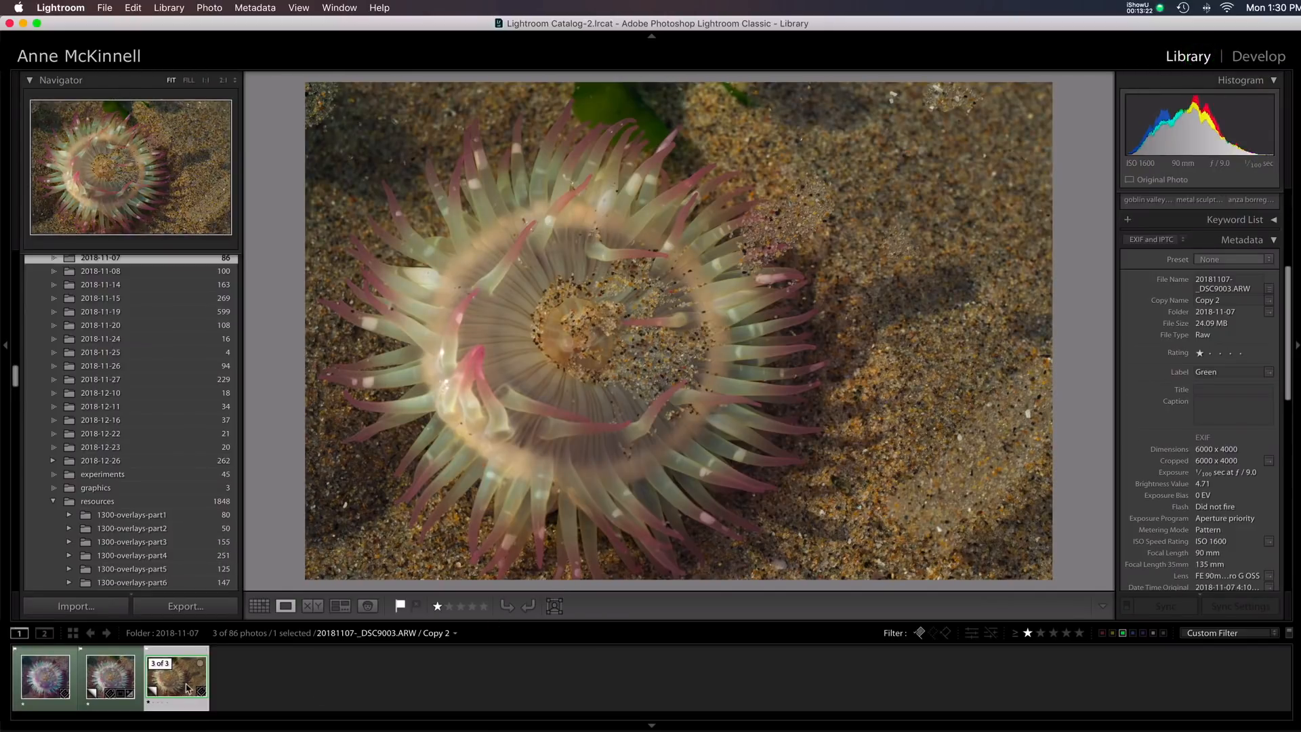
left_click(120, 681)
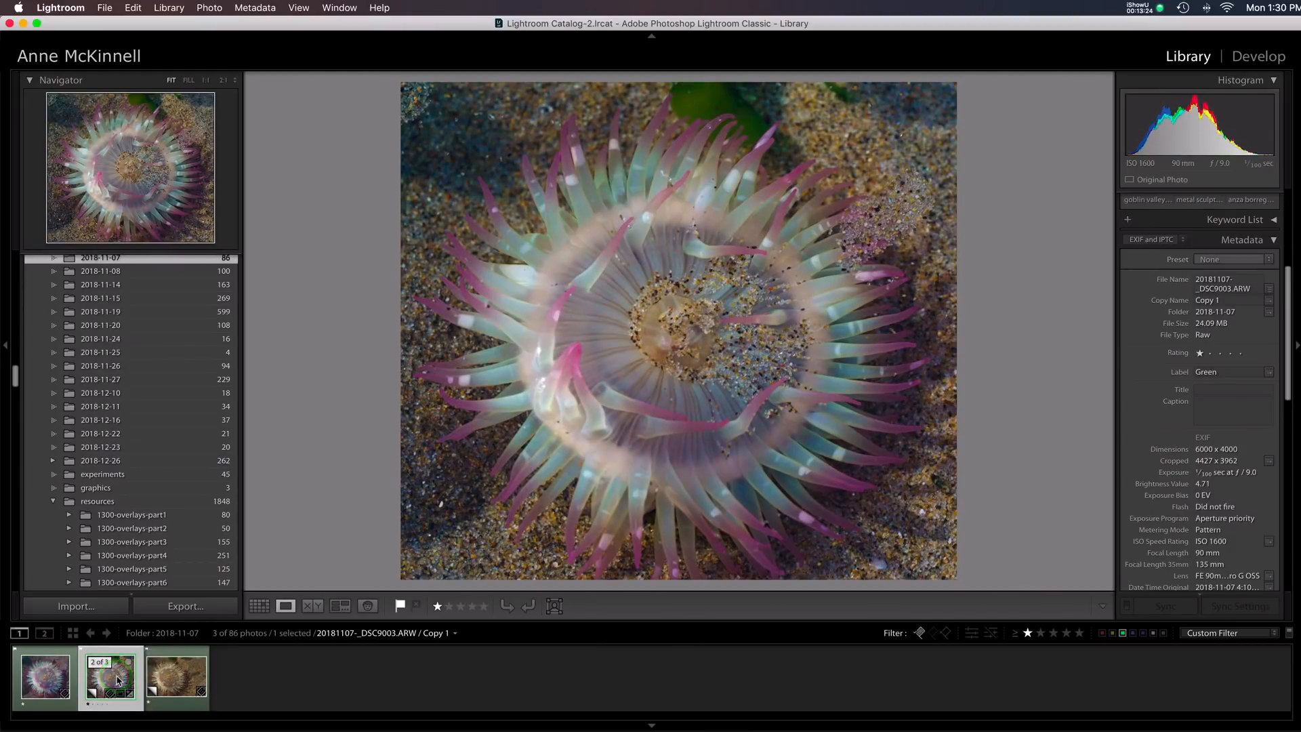
key("Delete")
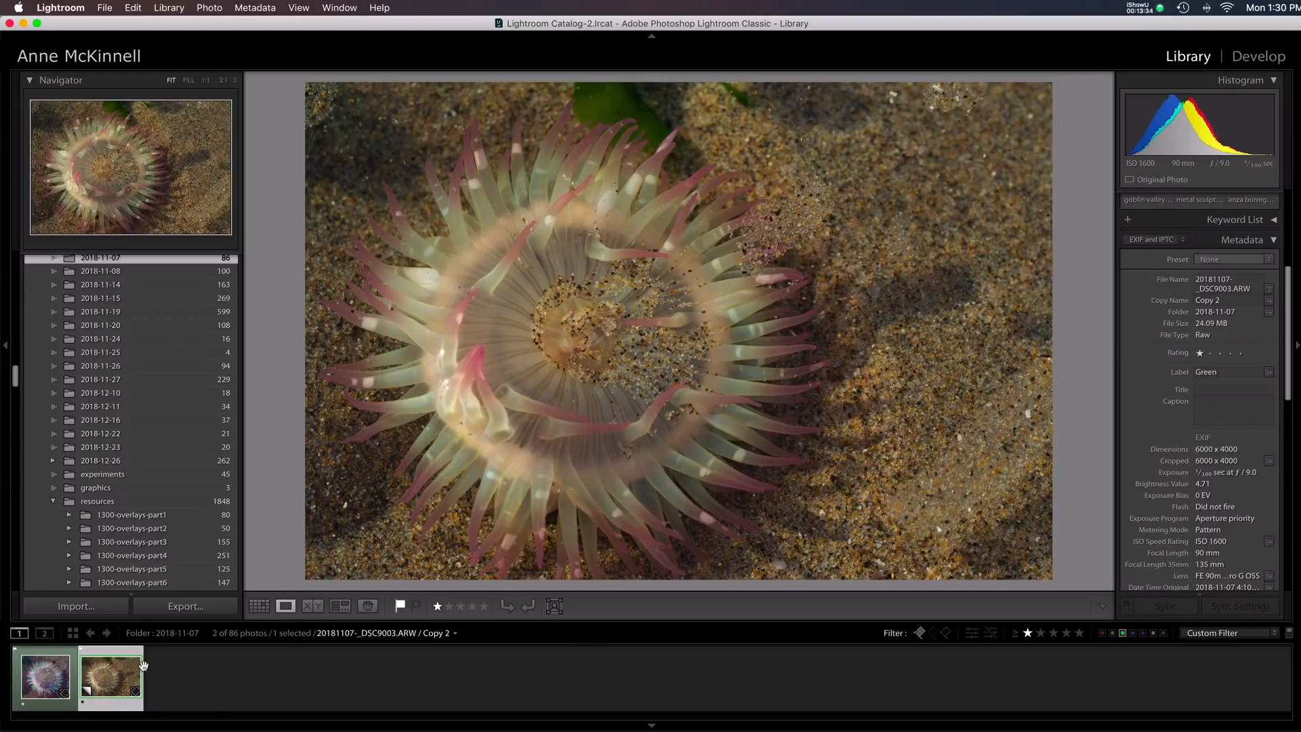
key("Left")
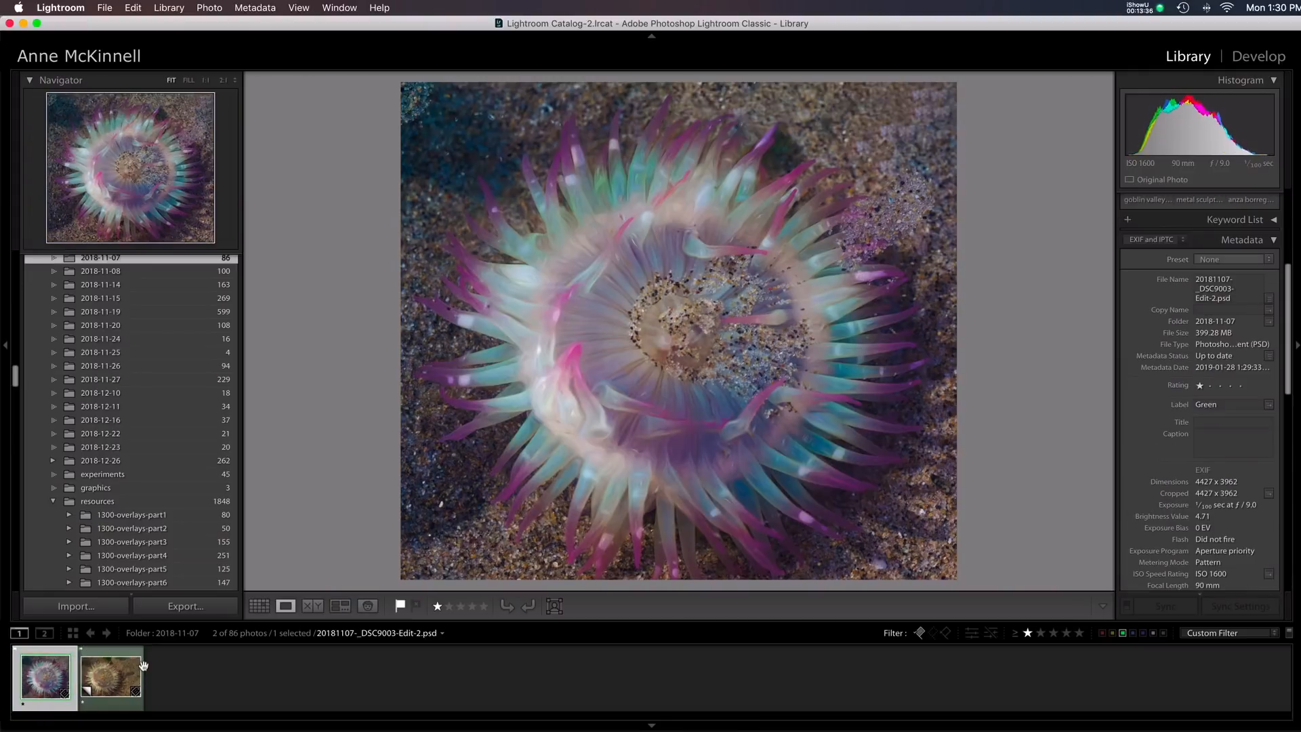